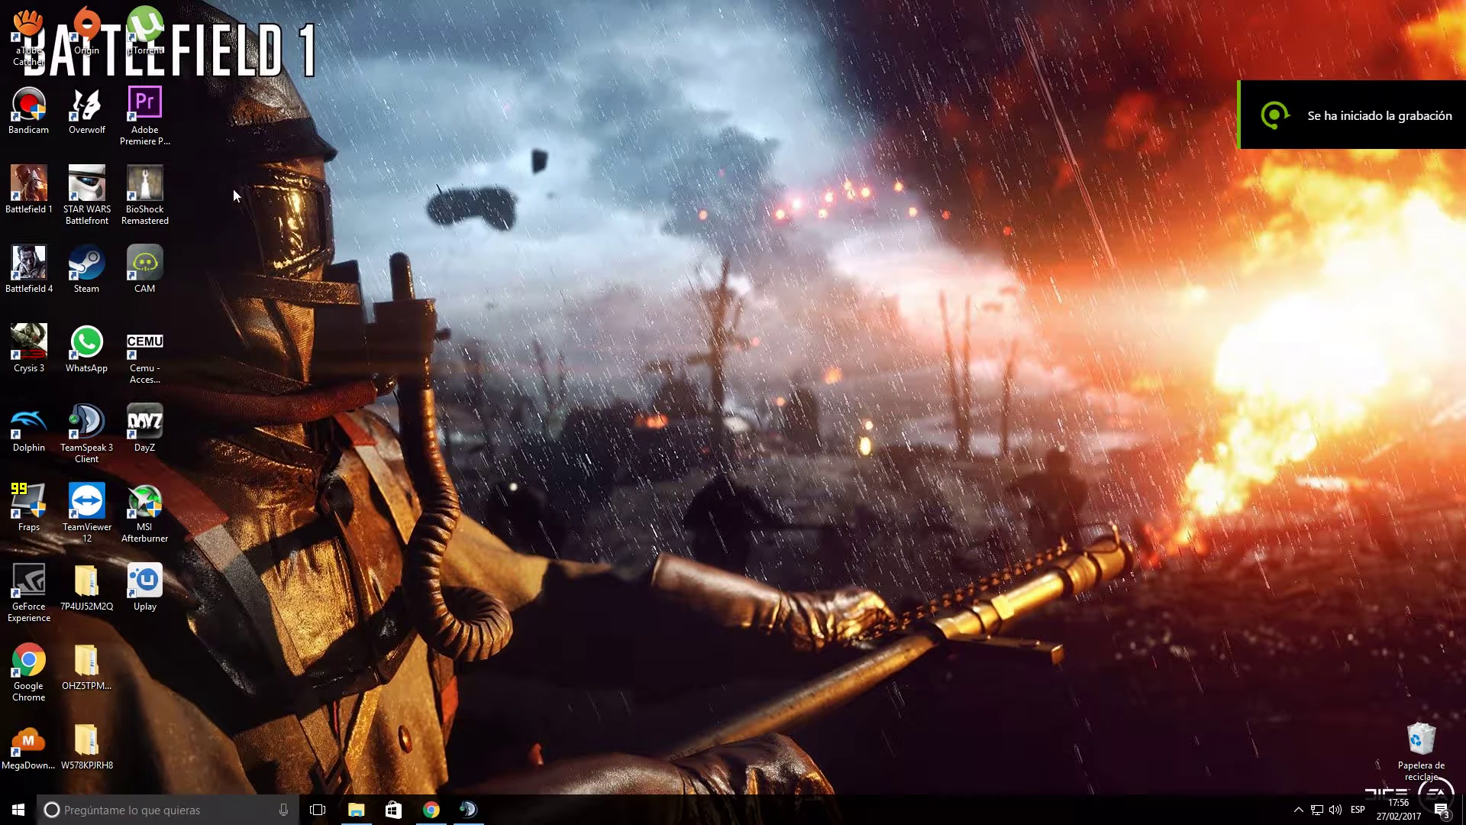
Launch Adobe Premiere Pro from its desktop shortcut, cancelling the accidental rename
left_click(169, 126)
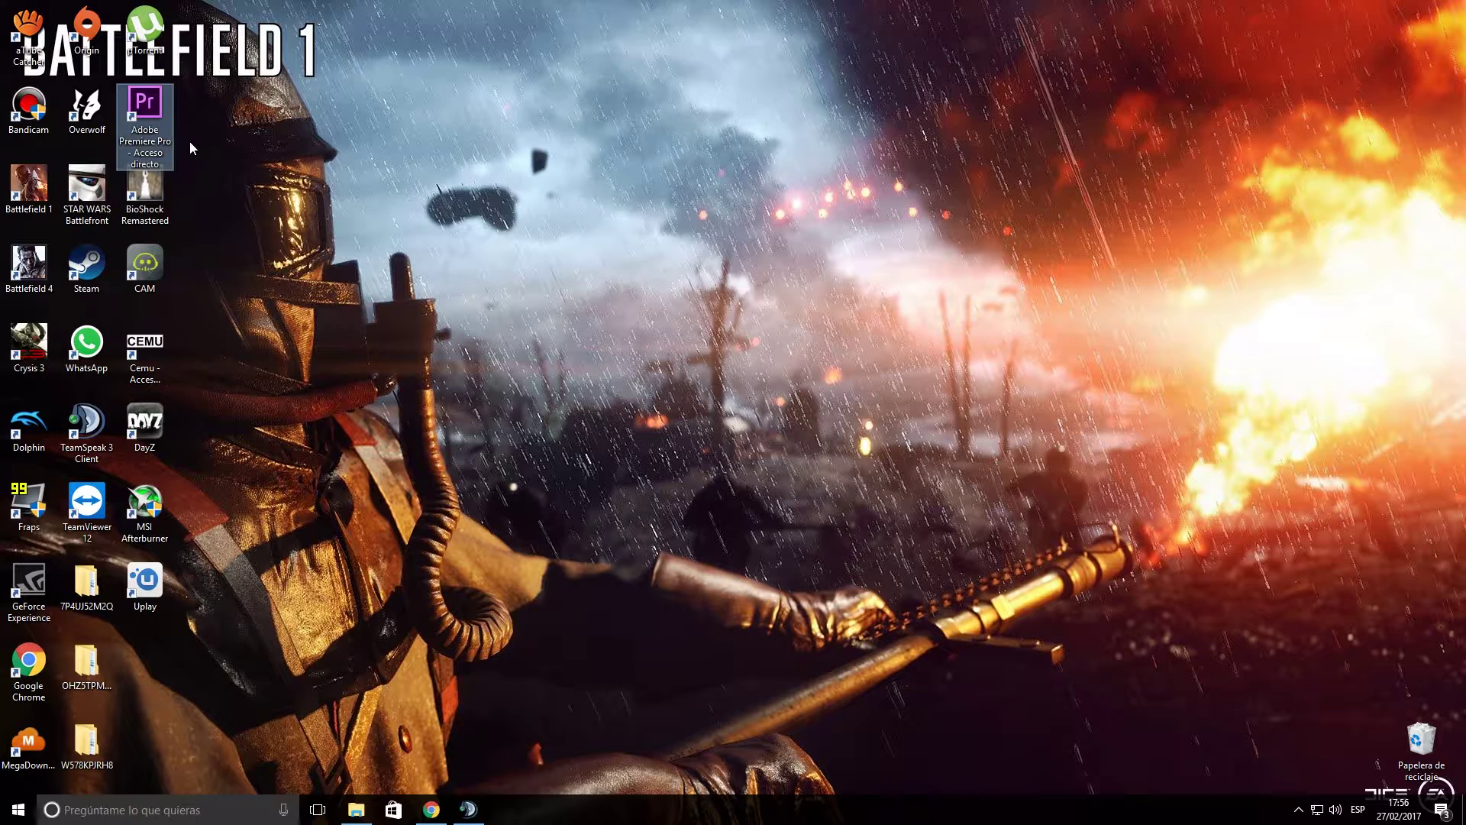
key("F2")
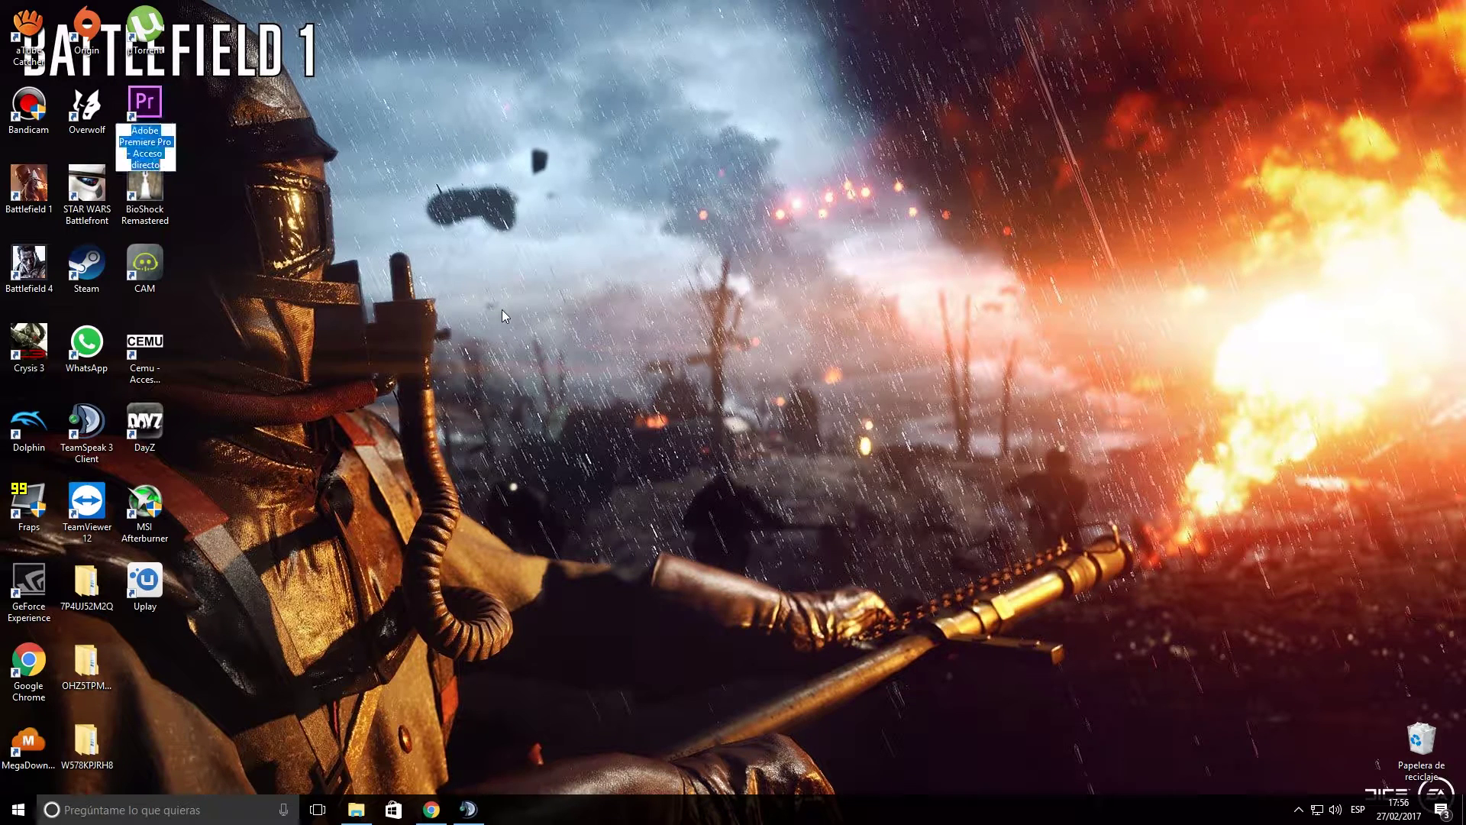
key("Escape")
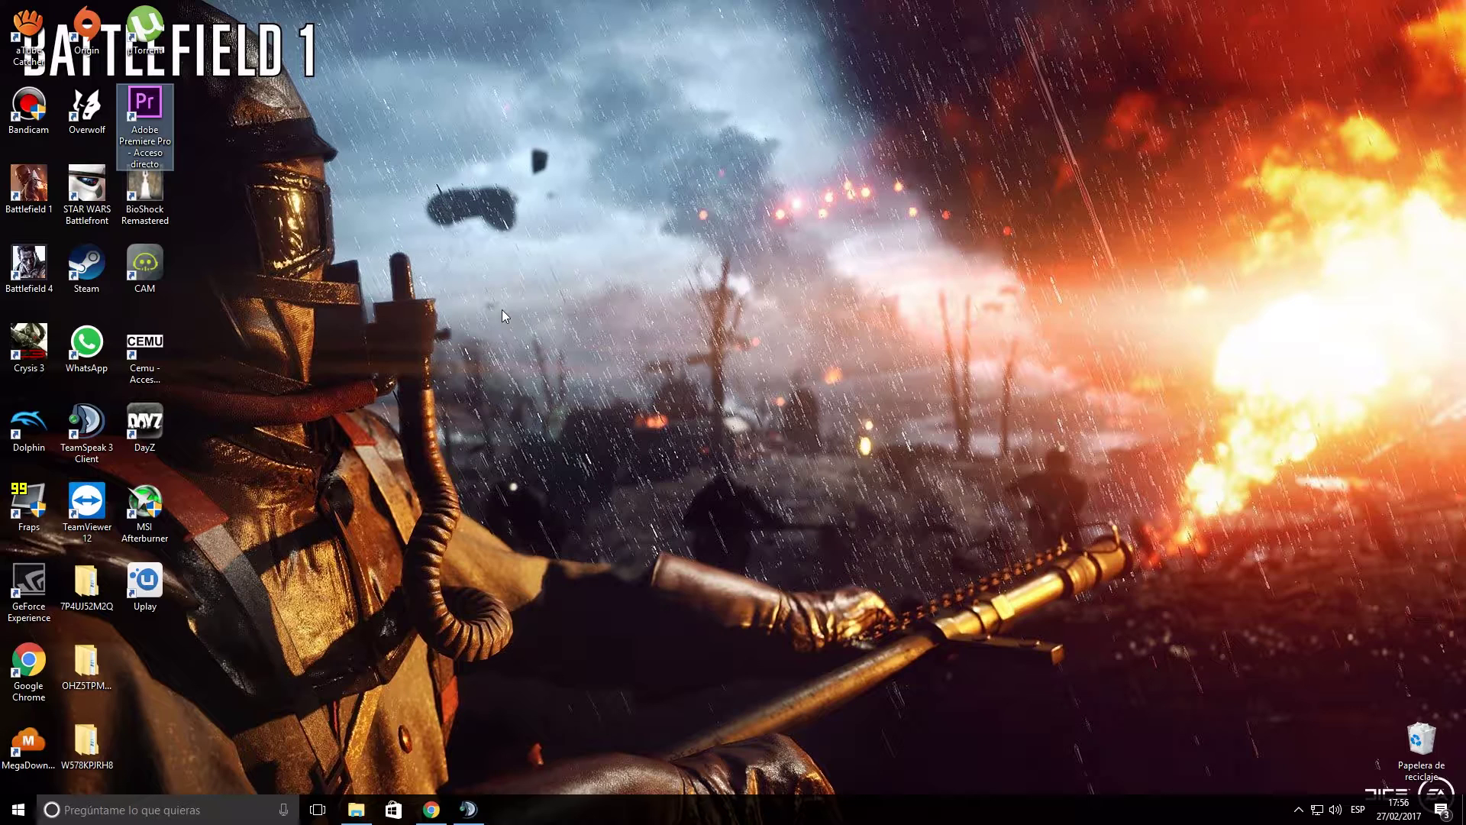
key("Return")
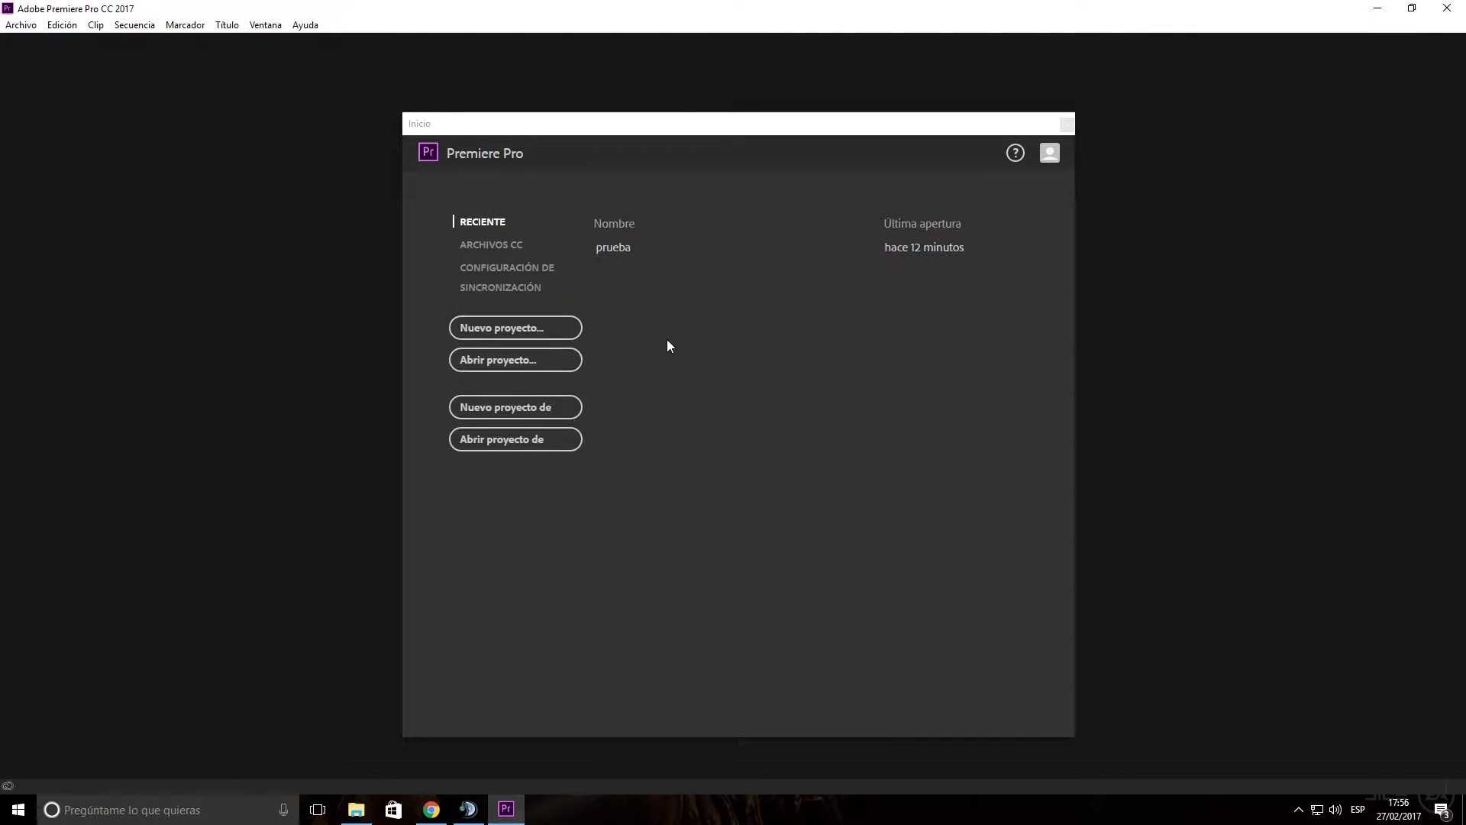
Create a new project named P1, checking the capture format options before confirming
left_click(575, 327)
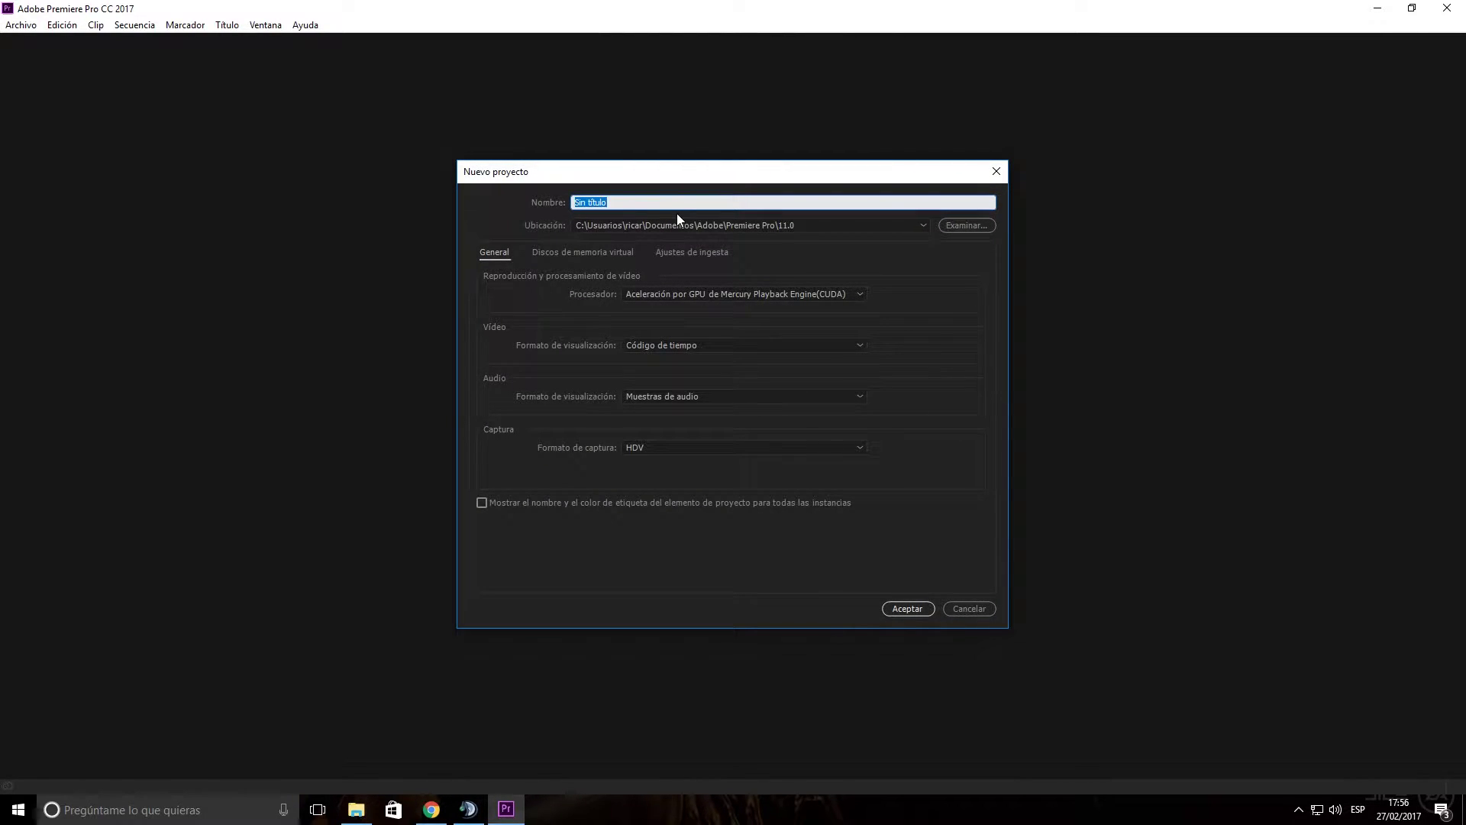
type("P1")
left_click(722, 450)
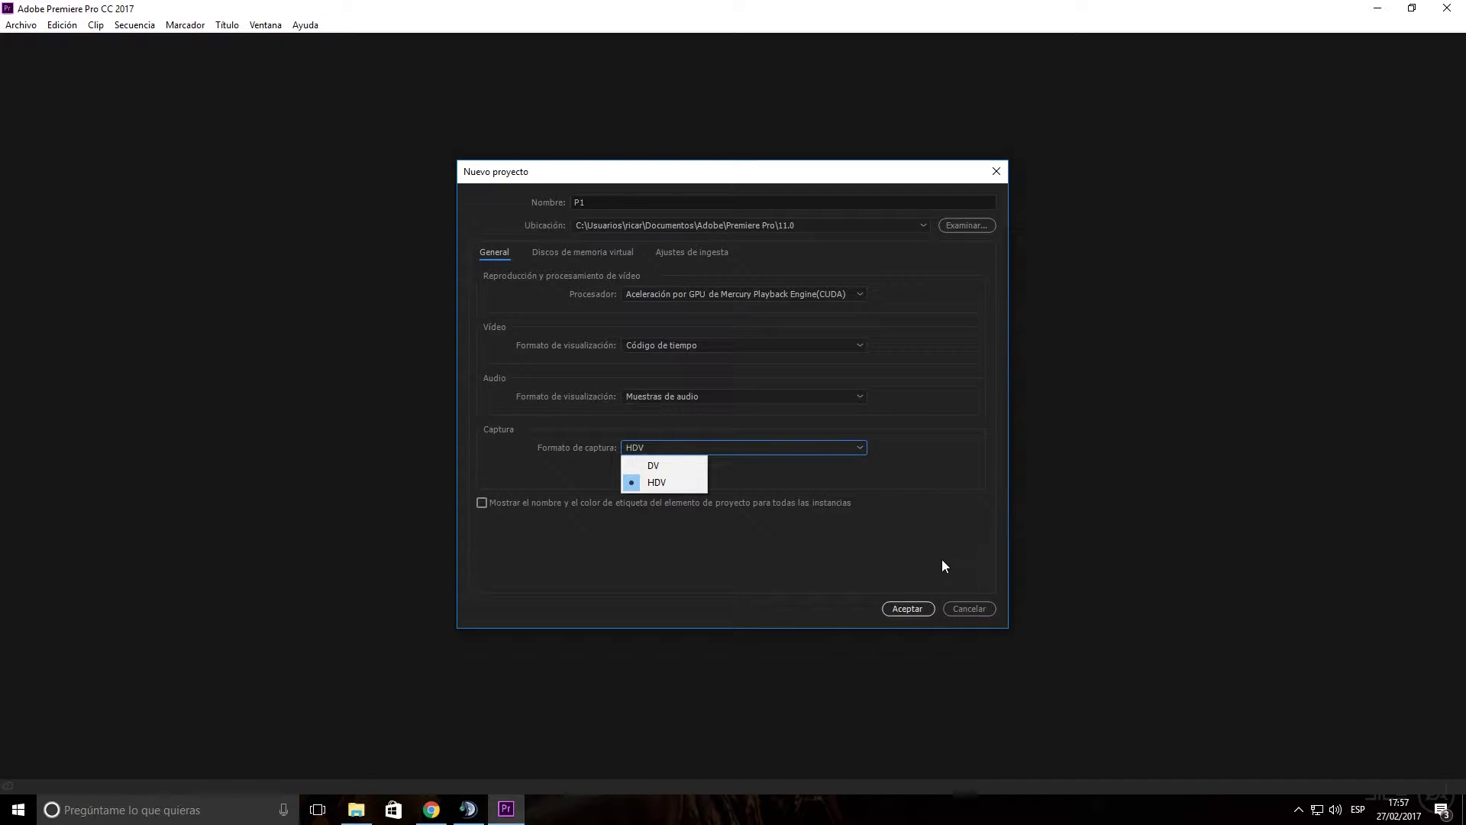
left_click(909, 609)
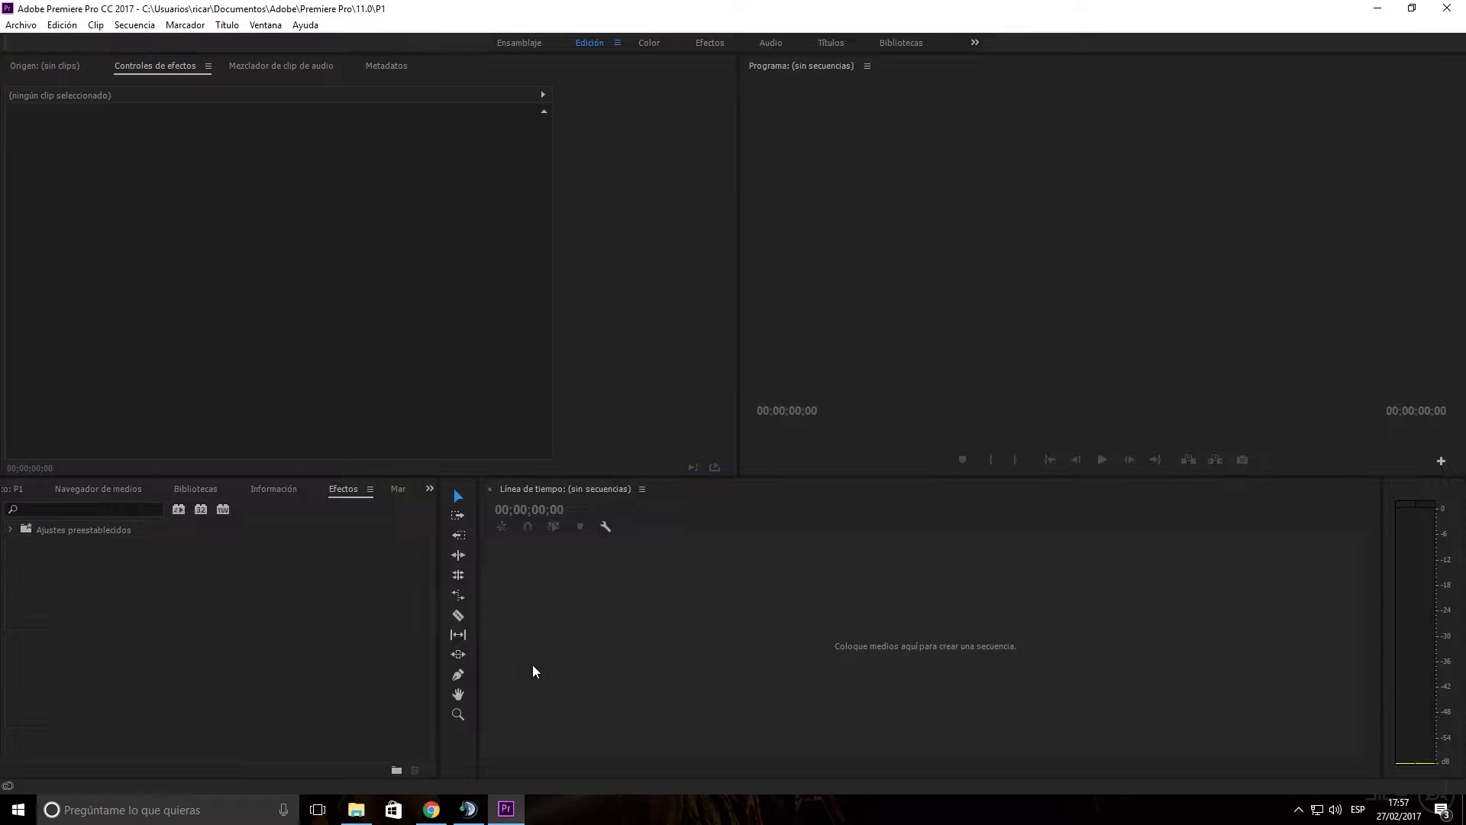
Drag the Final 02.27.2017 gameplay video from H:\Shadowplay\Final into the Project panel
left_click(11, 494)
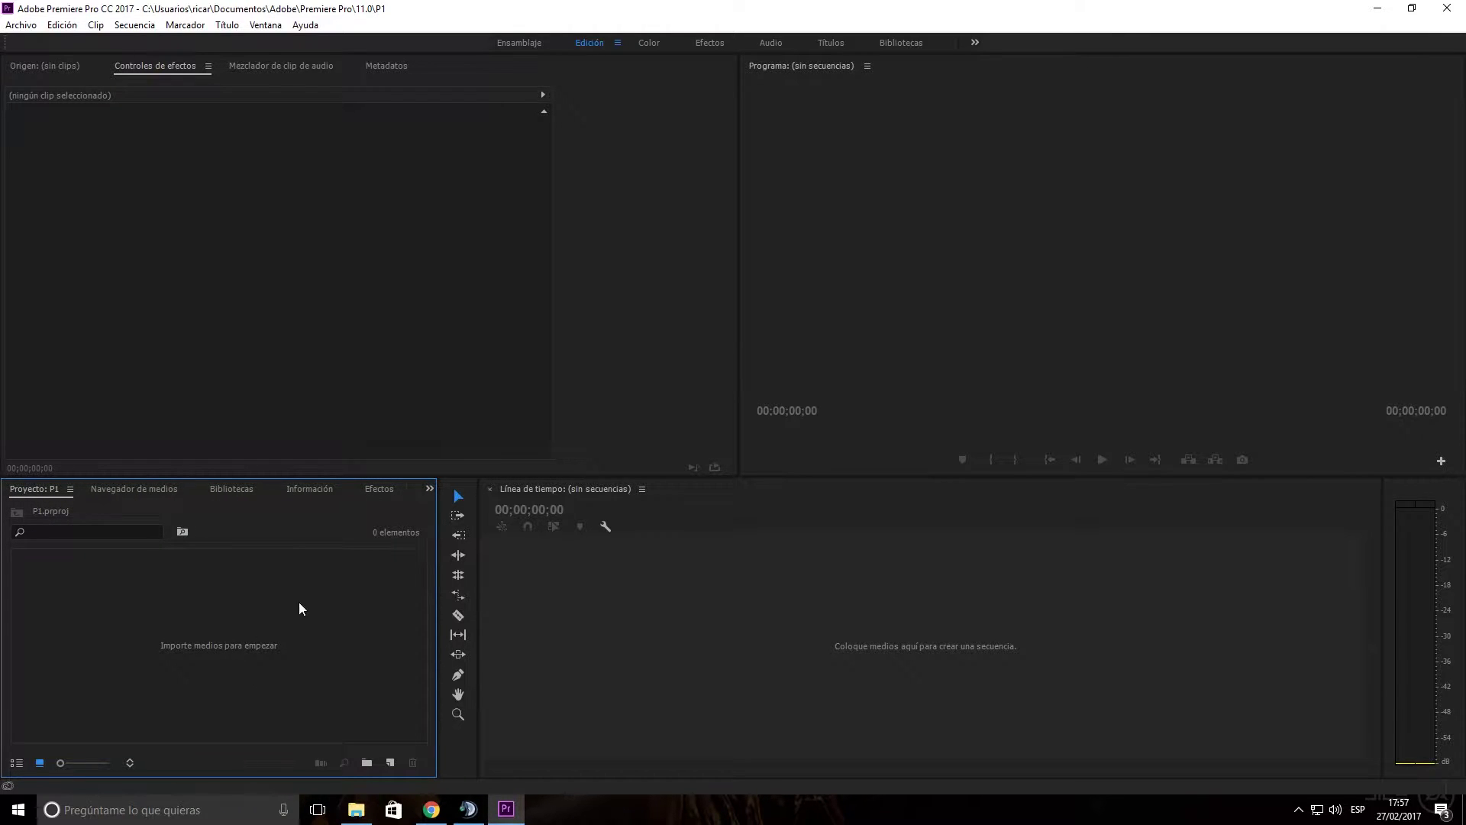
left_click(356, 810)
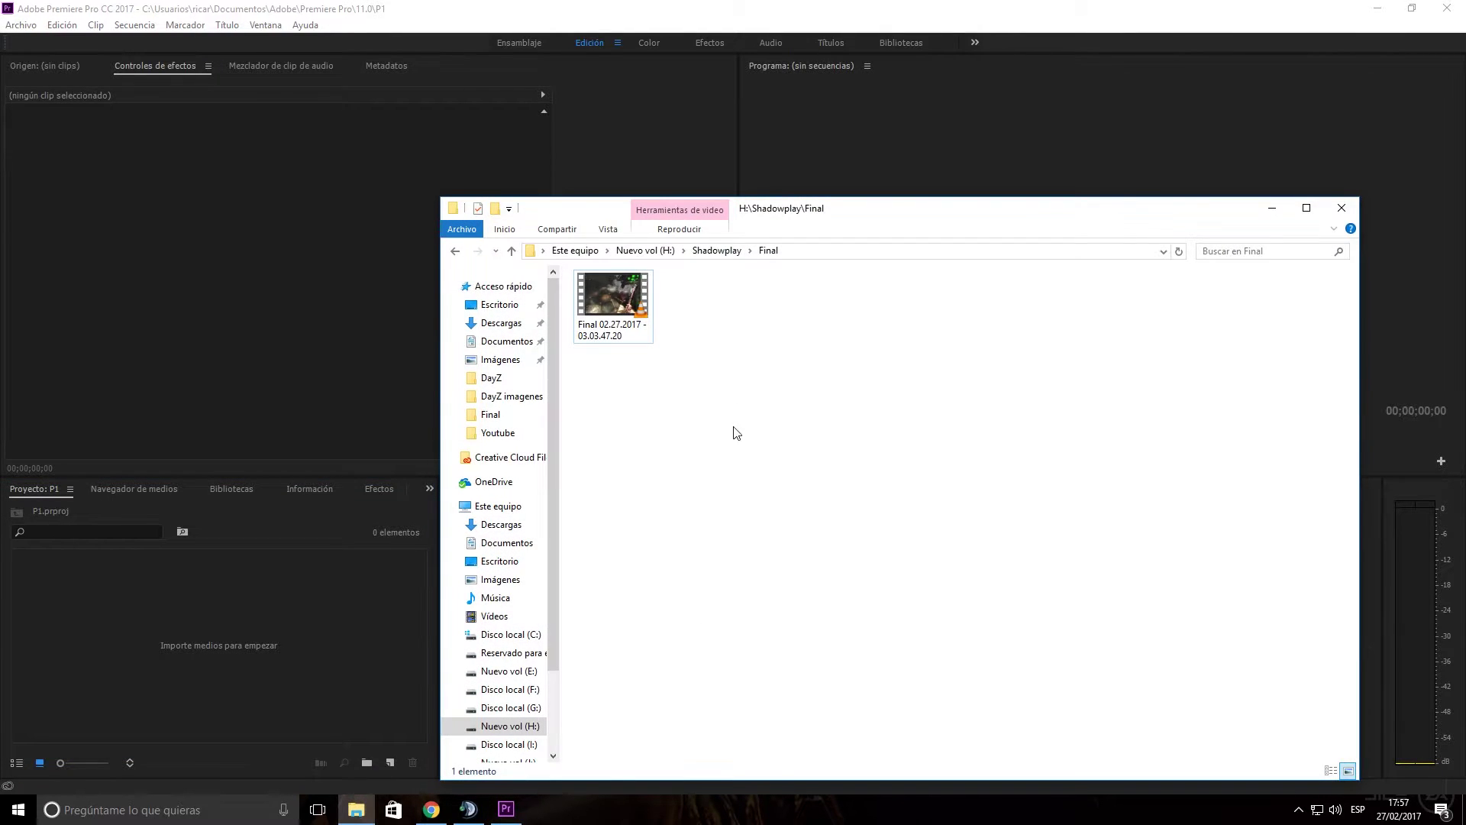
left_click(648, 302)
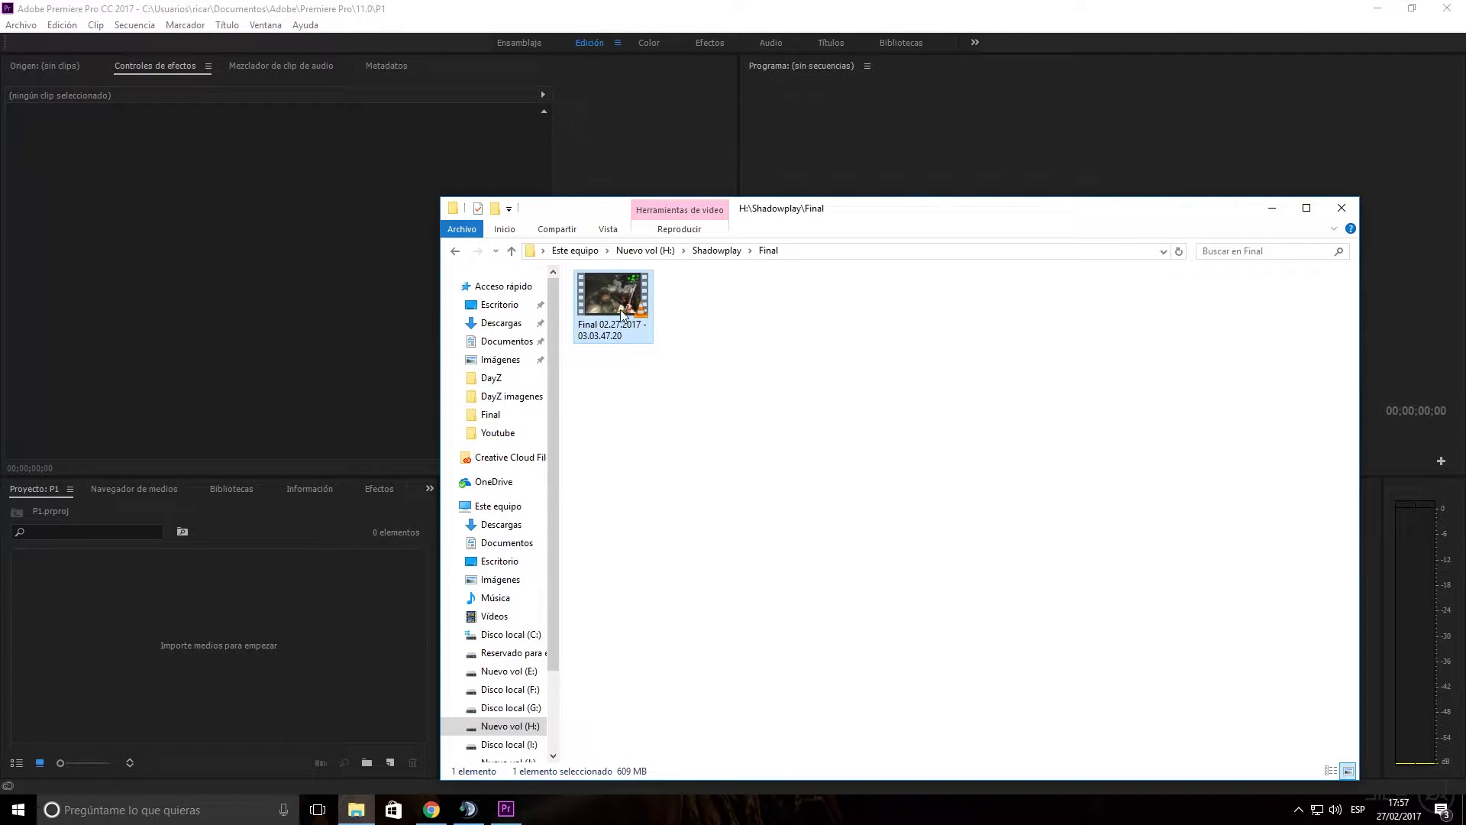
left_click_drag(623, 315, 250, 653)
mouse_move(507, 798)
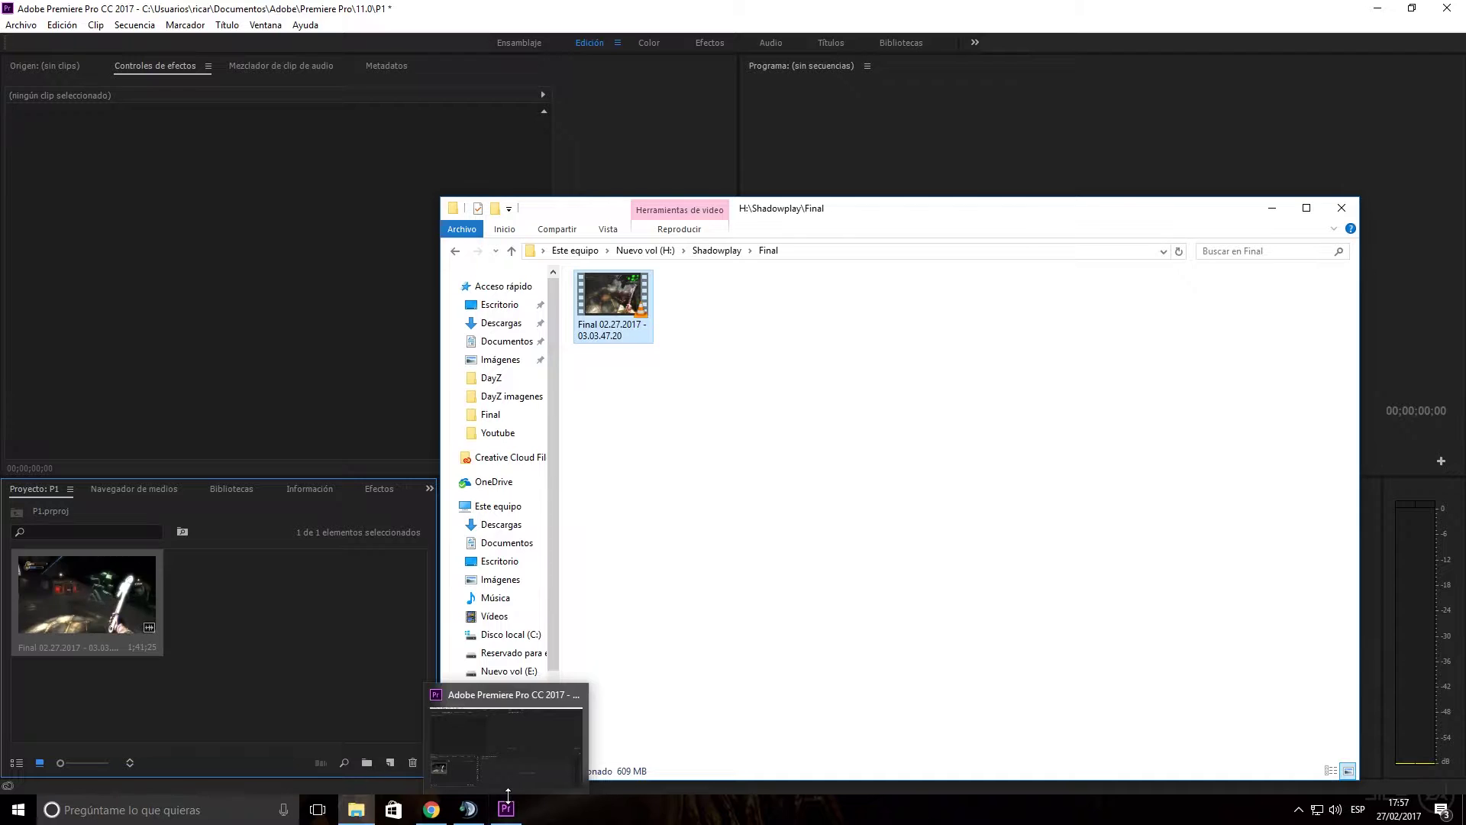
left_click(1342, 208)
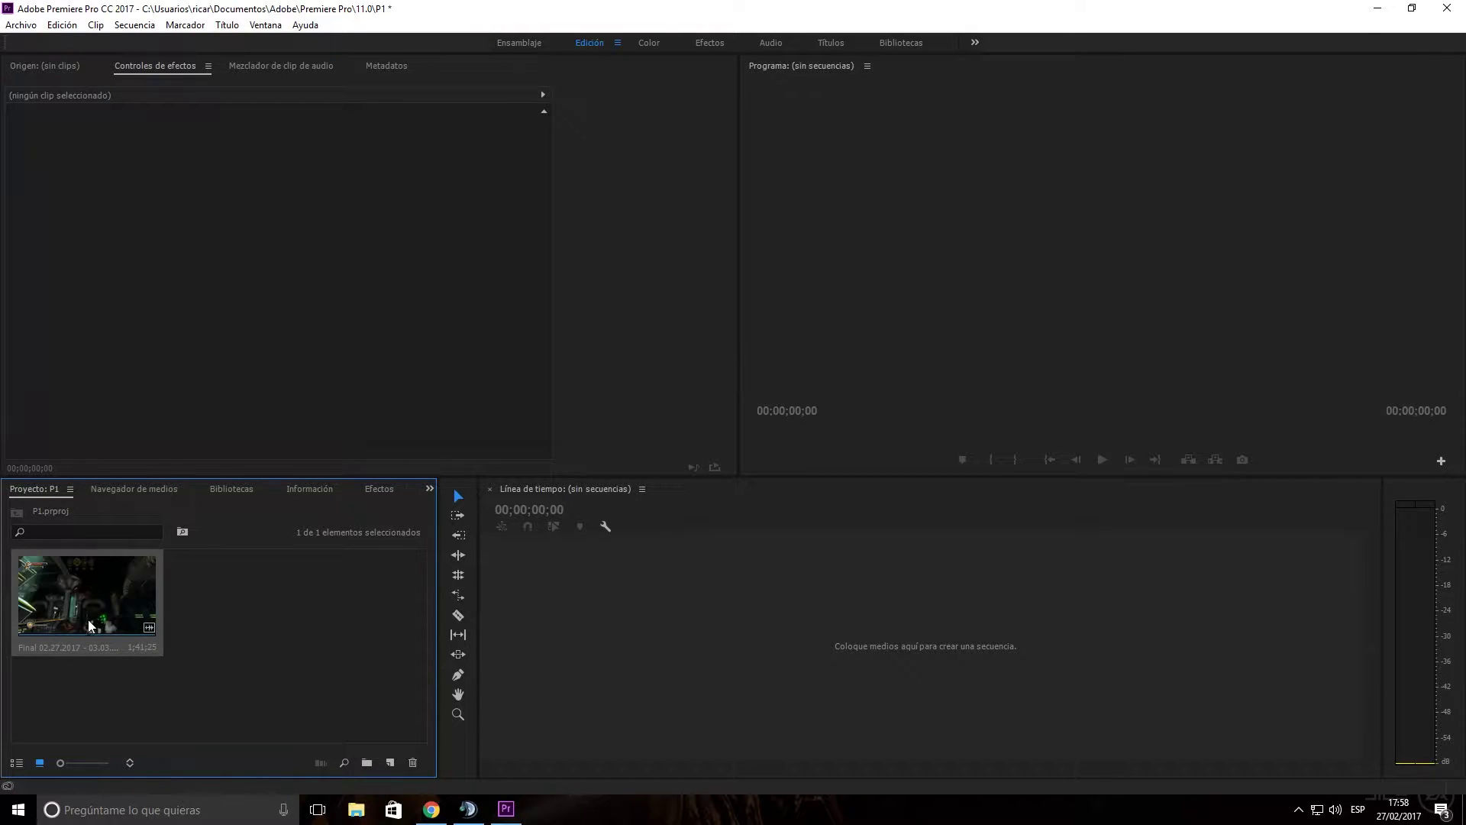
Build a sequence from the gameplay clip and delete everything after 00;01;00;09
left_click_drag(89, 626, 594, 647)
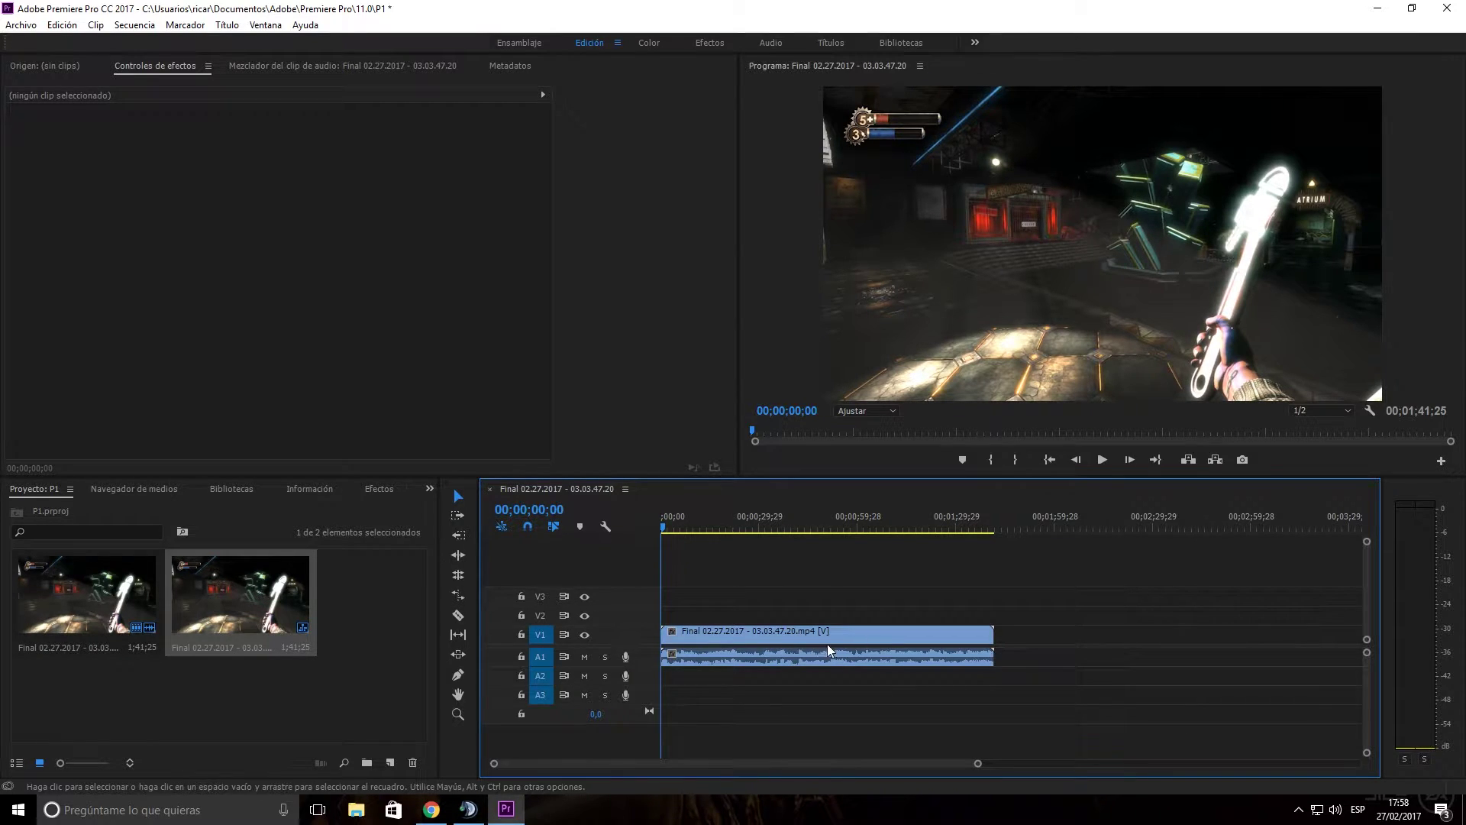
key("c")
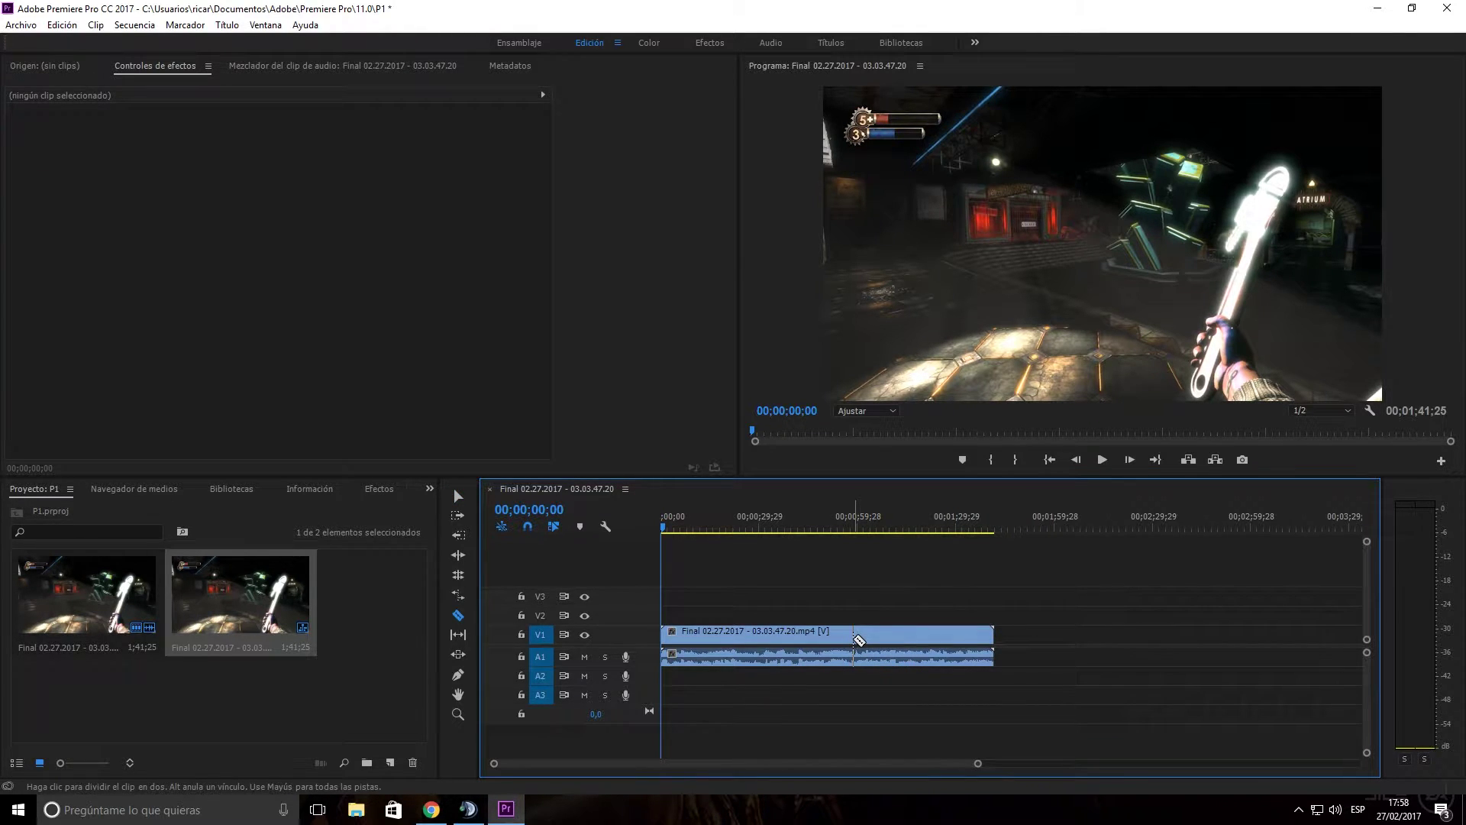
left_click(858, 637)
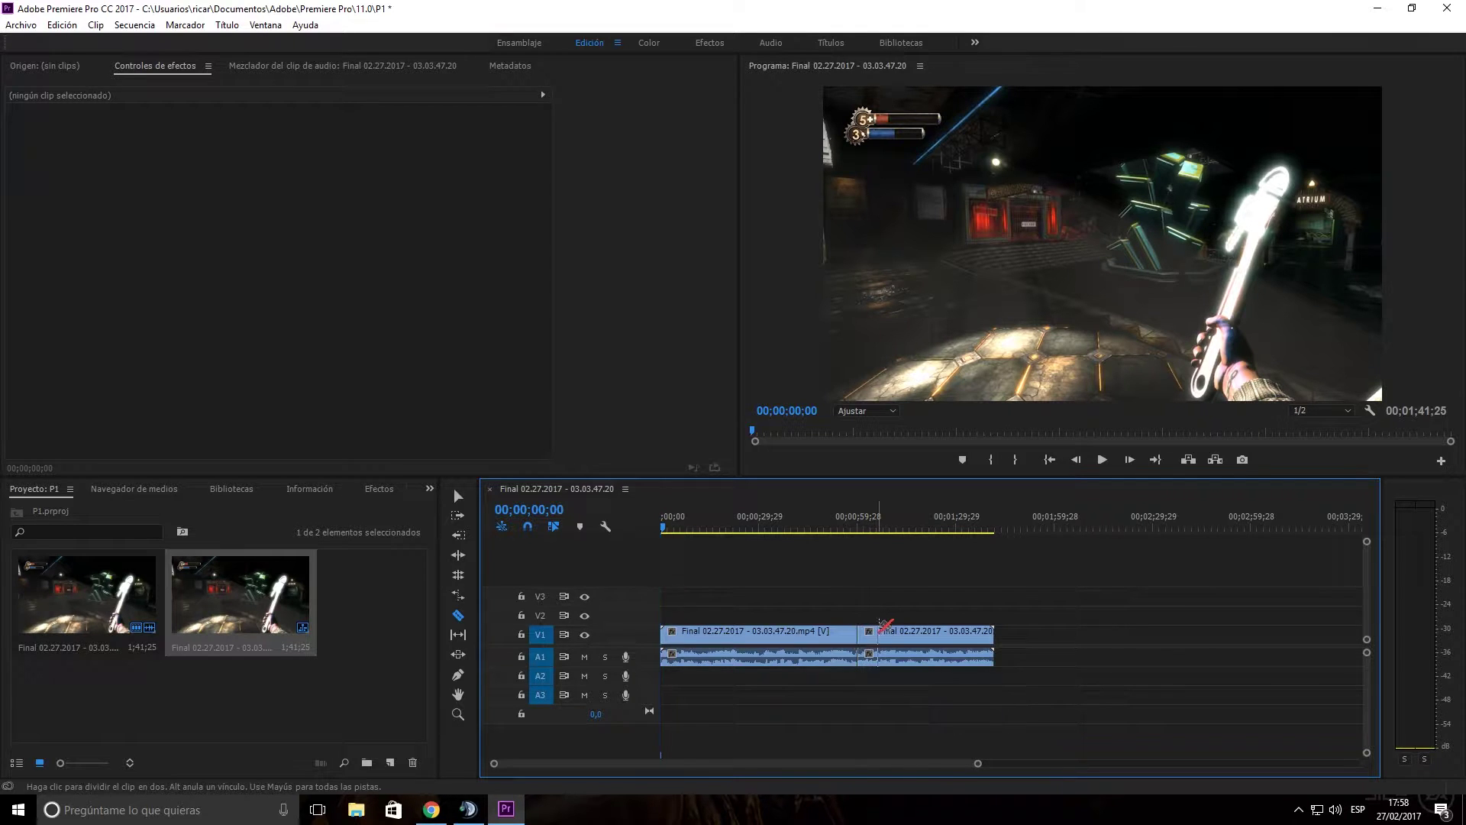
key("v")
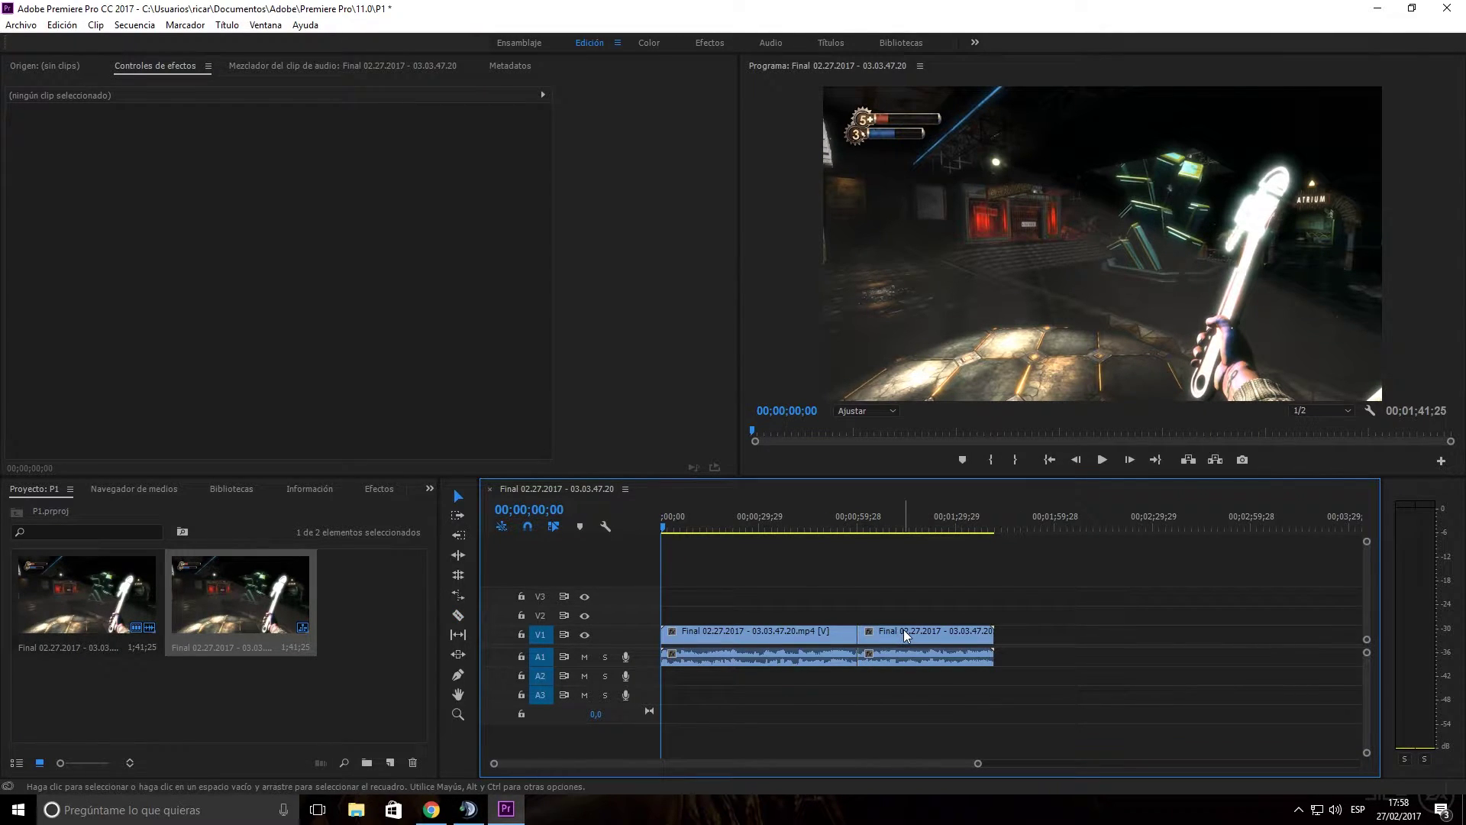
left_click(904, 630)
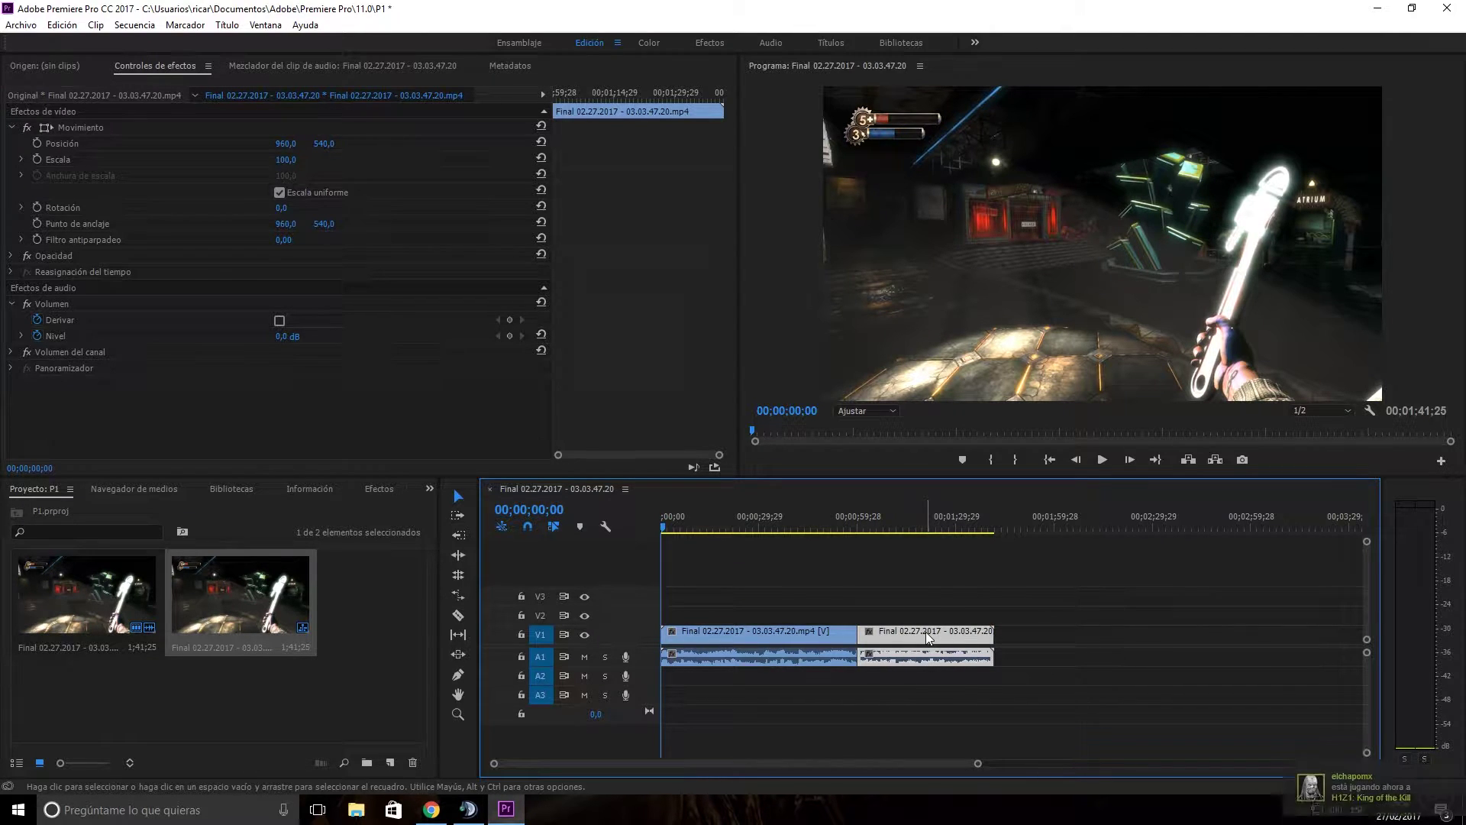
key("Delete")
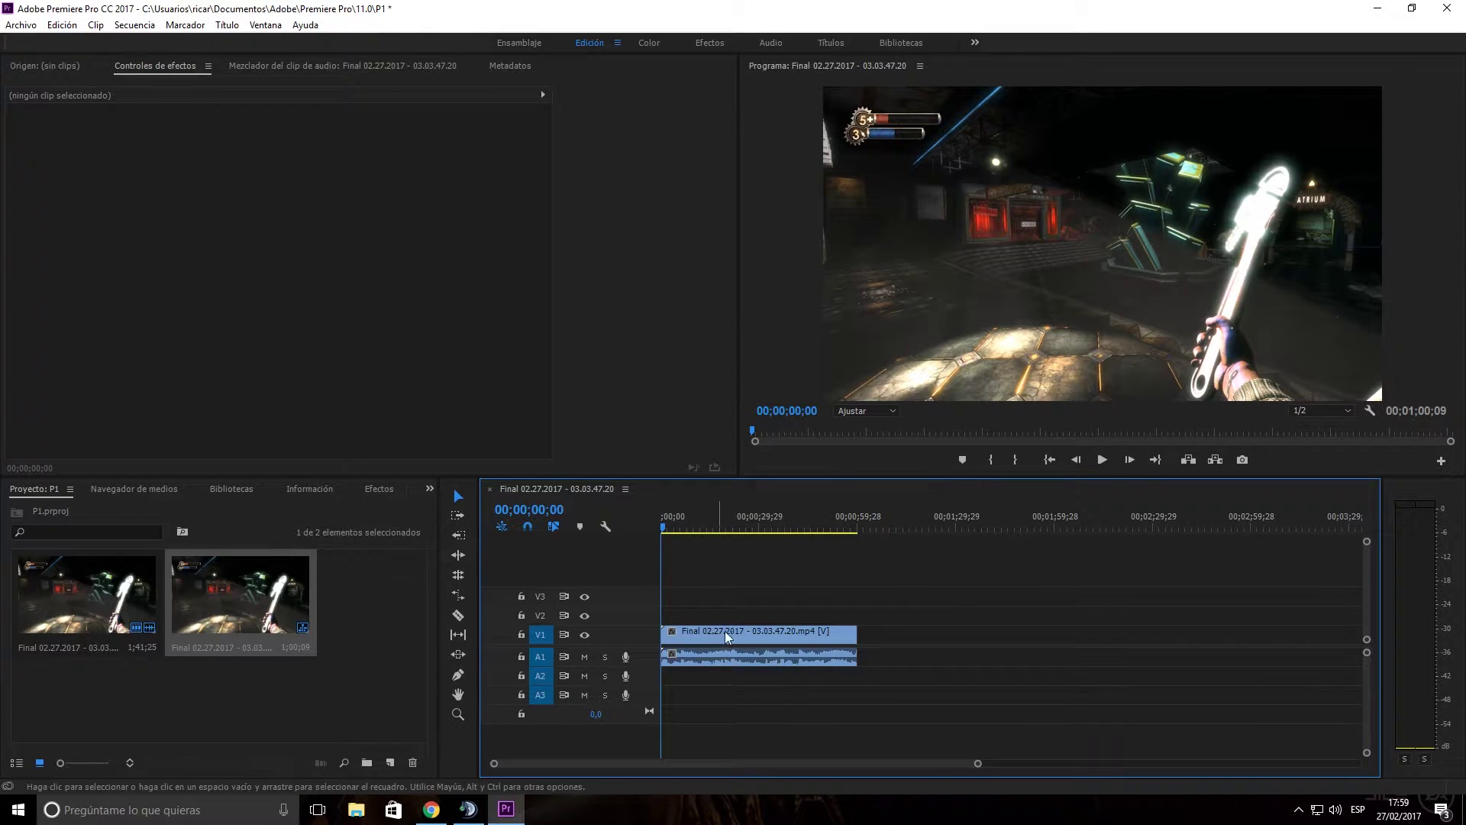
Razor the remaining clip shortly before its end and scrub through the short final piece
left_click_drag(768, 639, 795, 660)
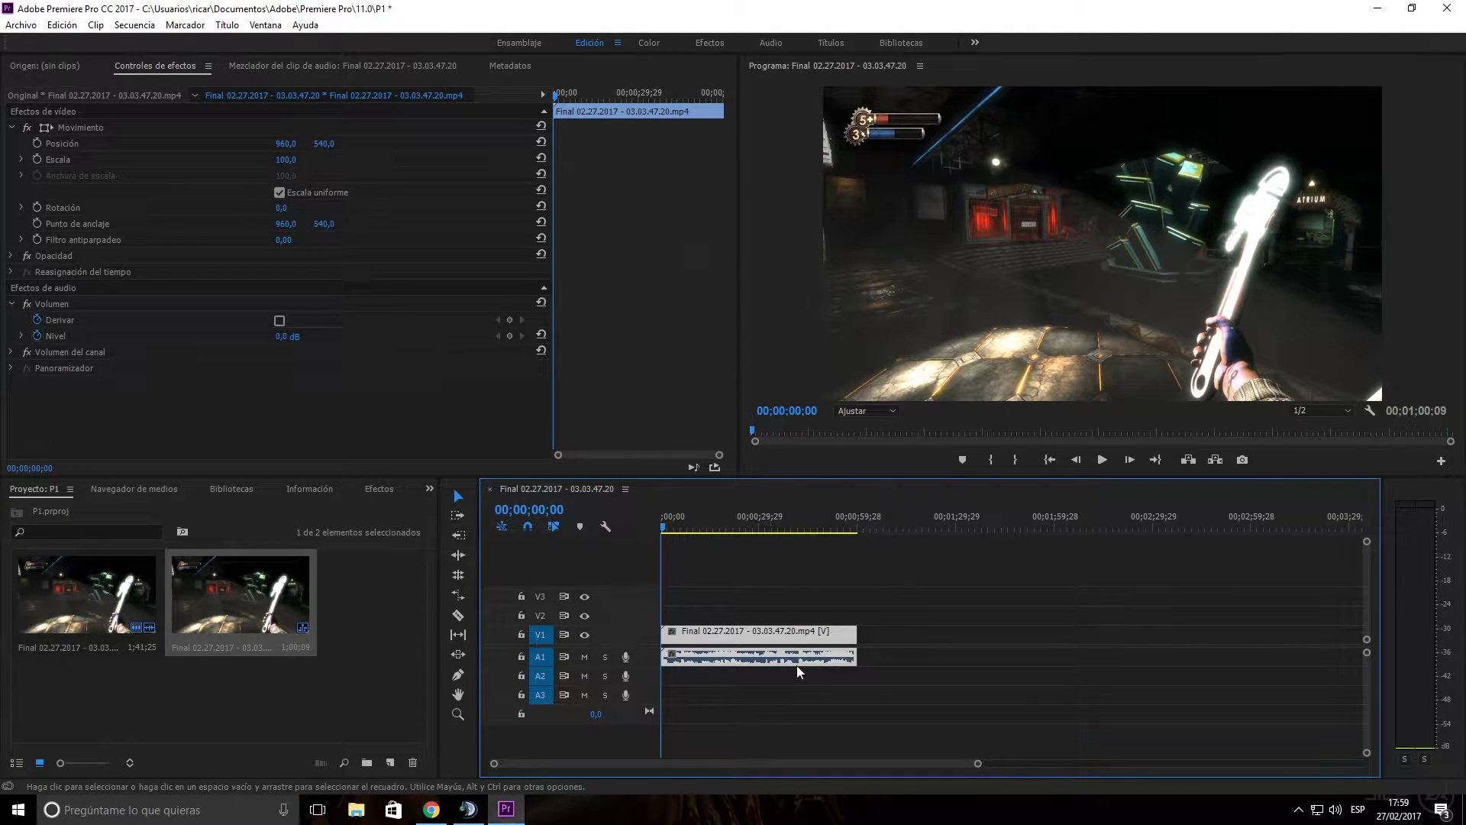
key("c")
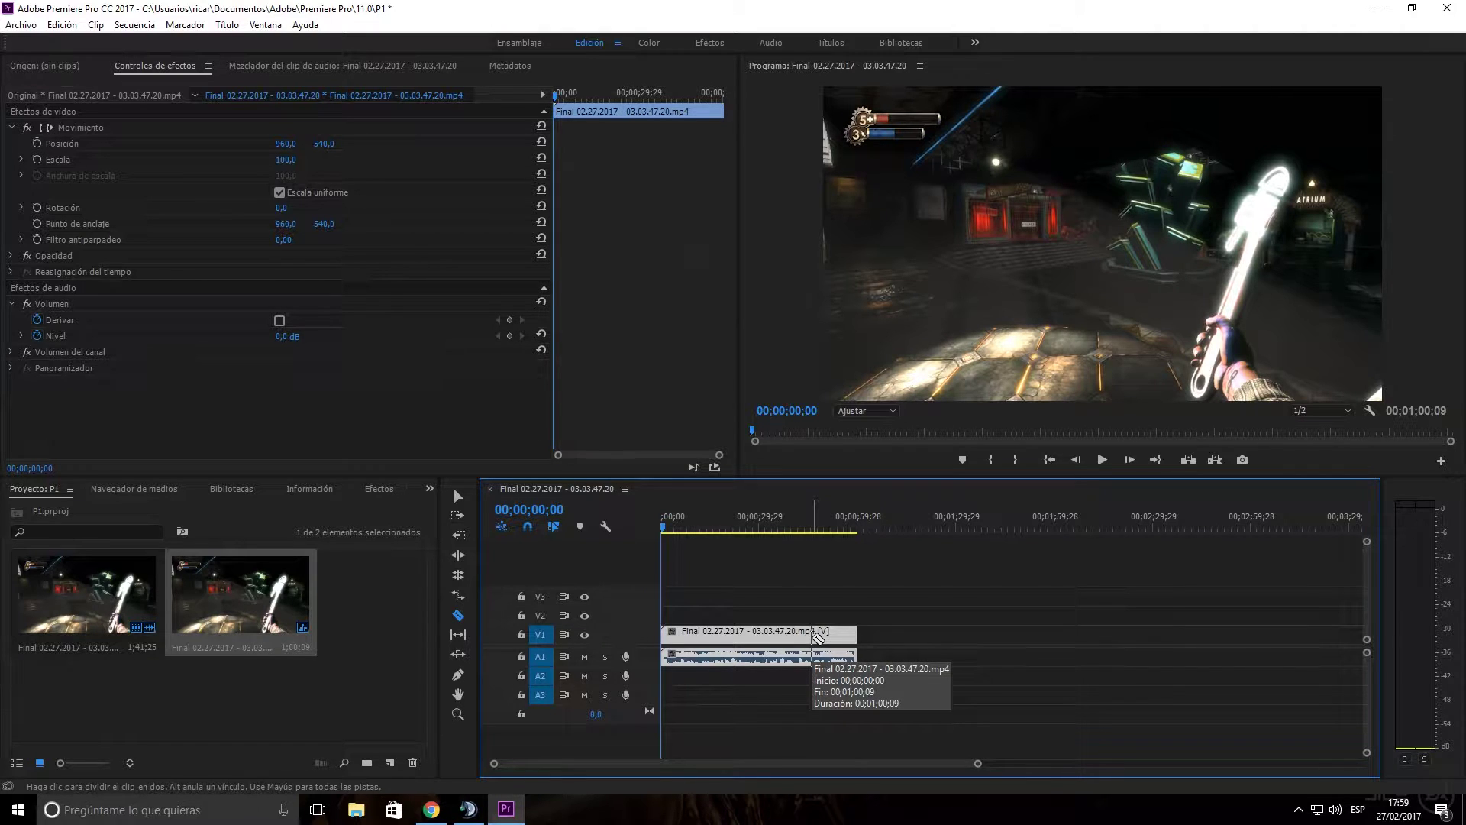
left_click(817, 639)
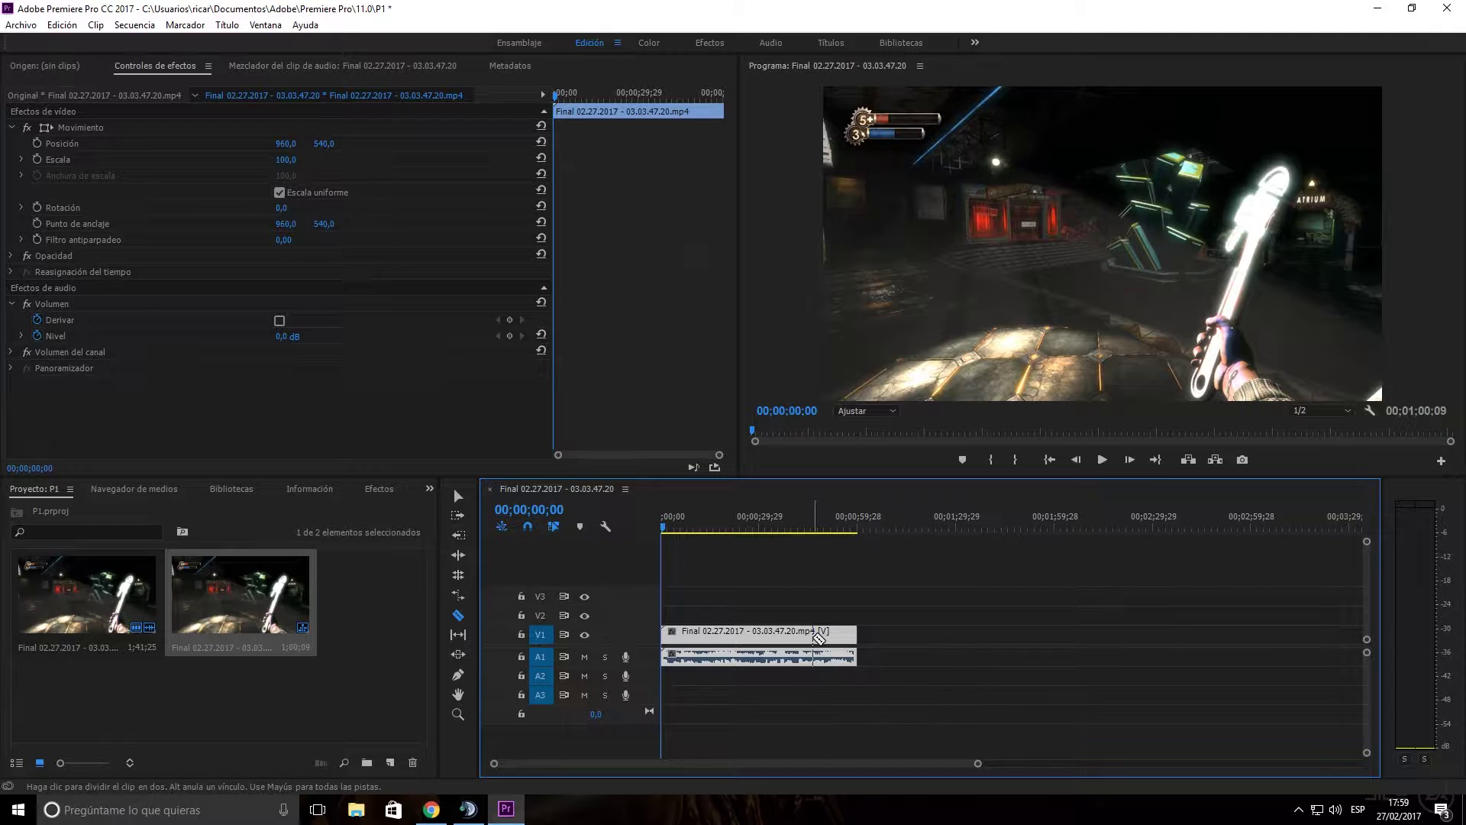
left_click(814, 638)
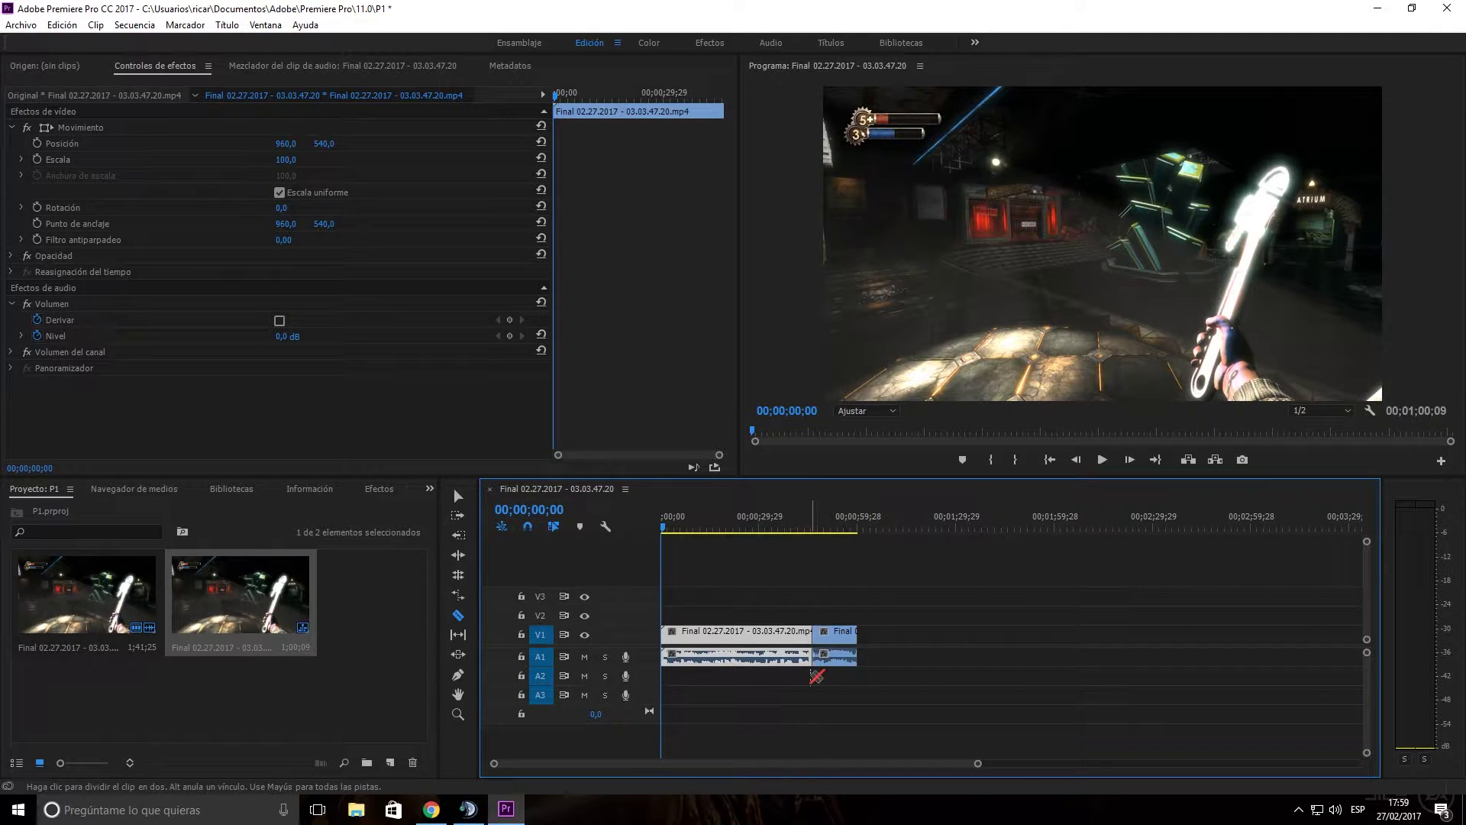
key("v")
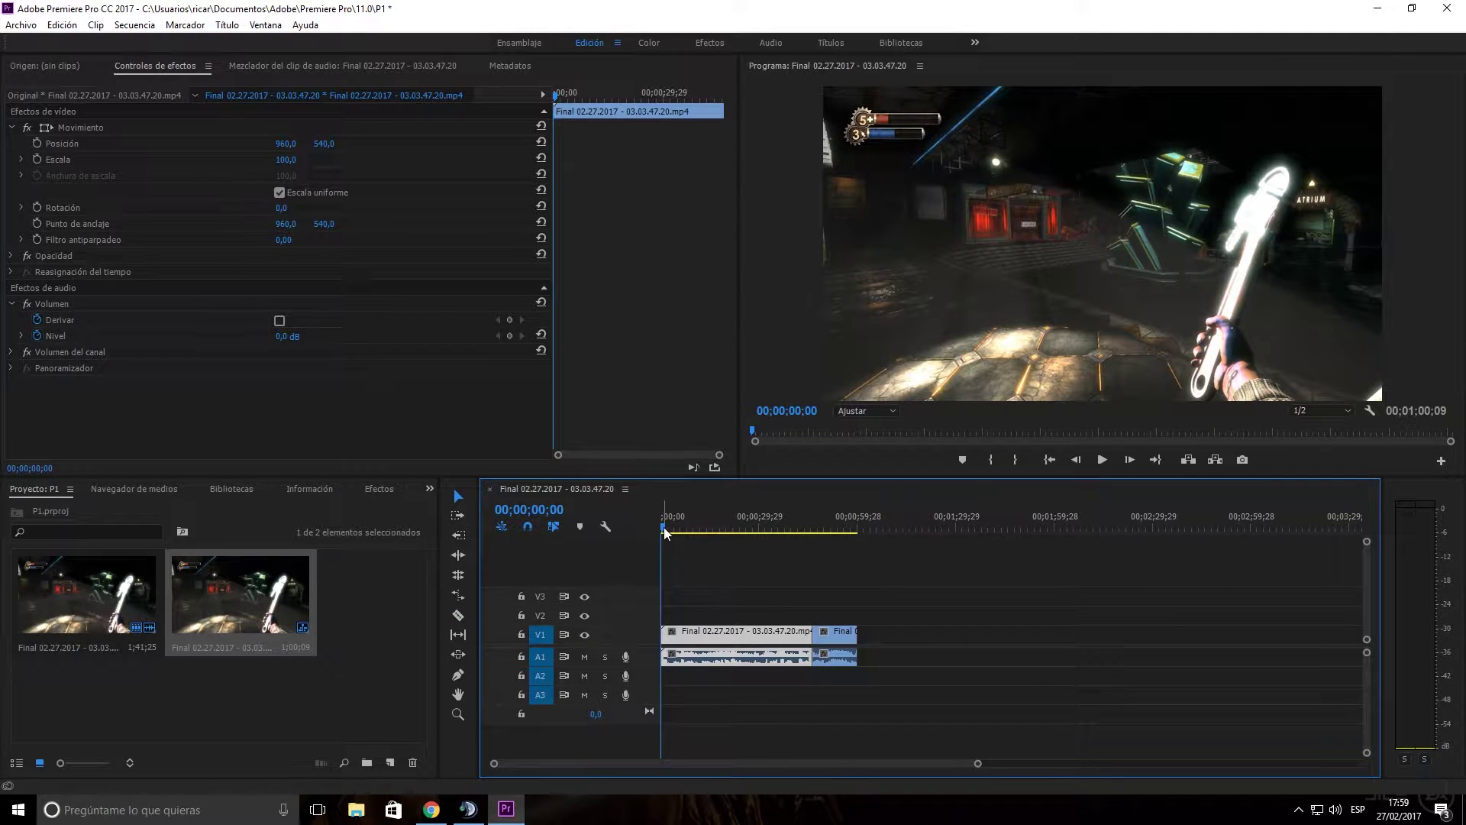
mouse_move(665, 529)
left_mouse_down()
mouse_move(794, 528)
mouse_move(811, 549)
left_mouse_up()
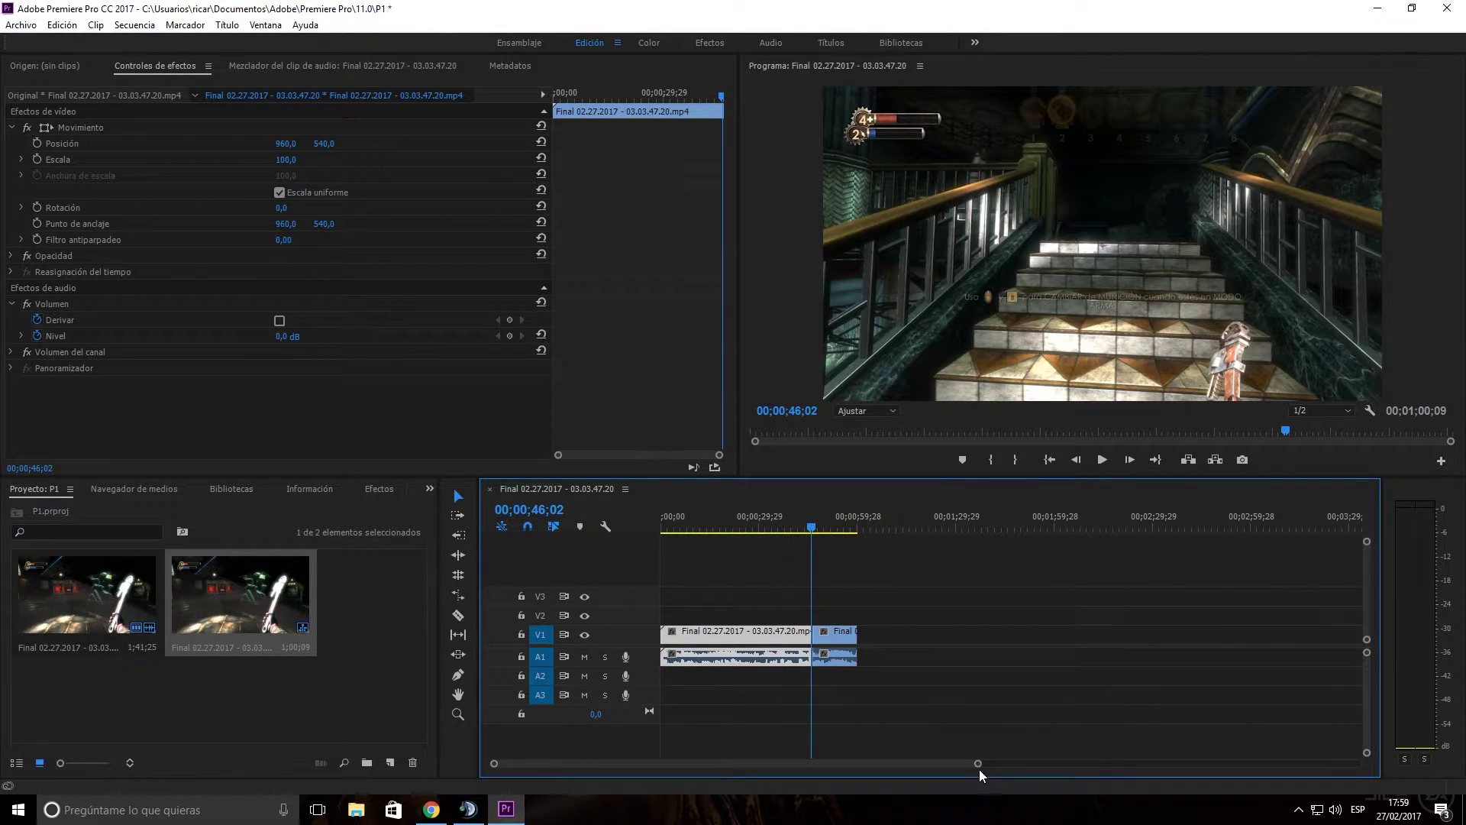
left_click_drag(980, 764, 863, 764)
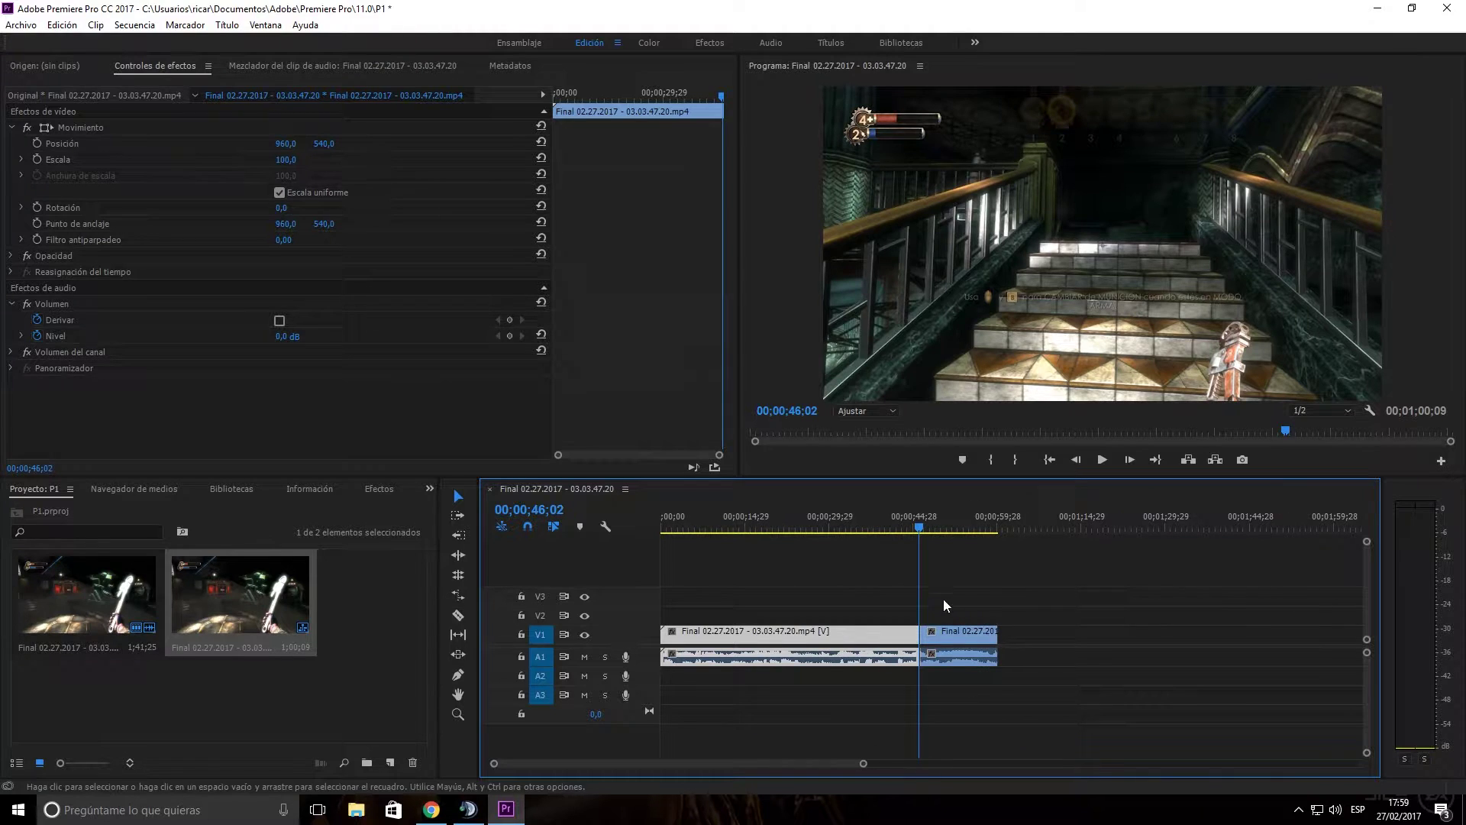
left_click_drag(922, 527, 957, 526)
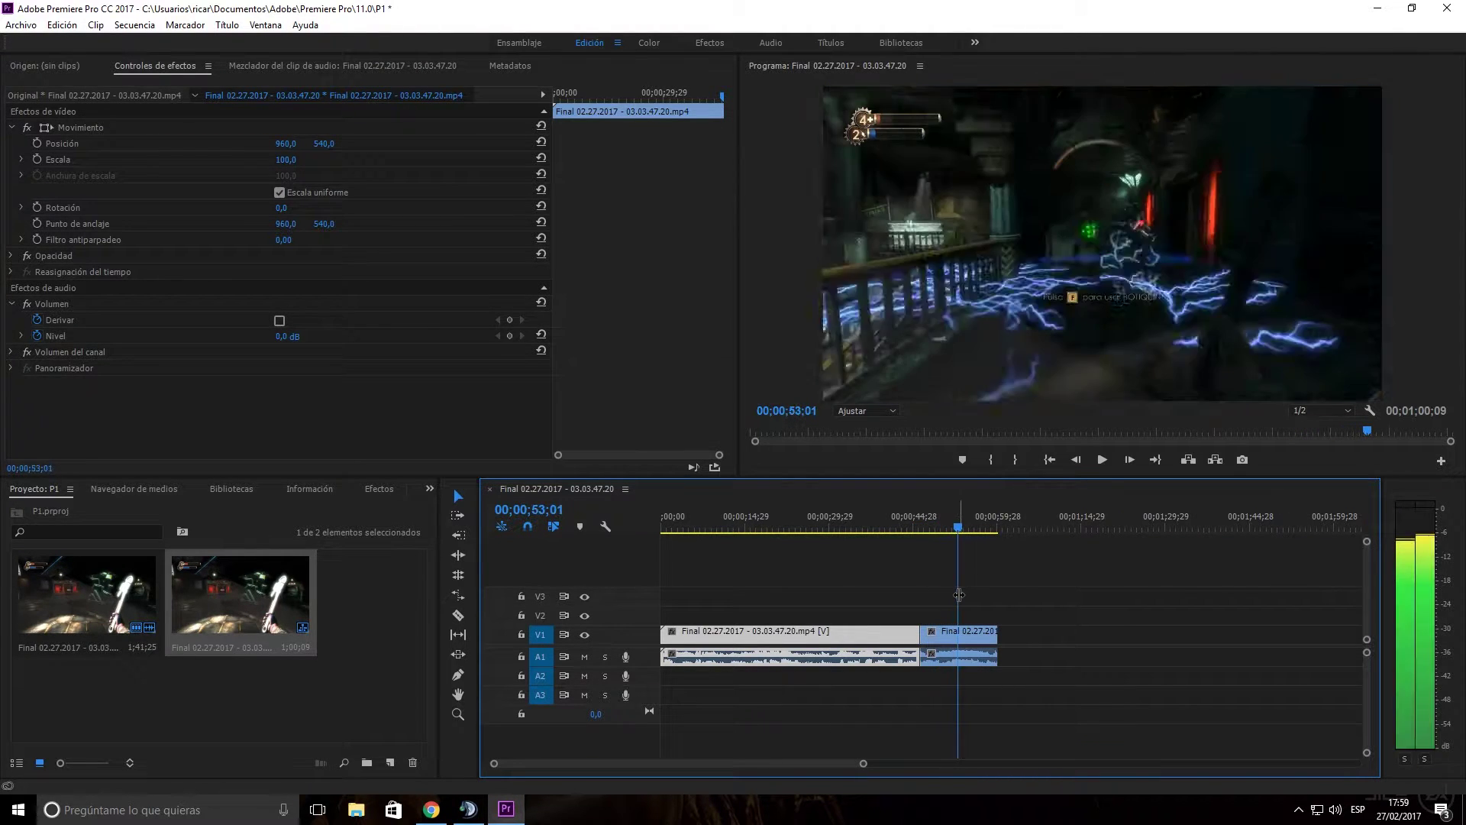
Split the clip at the playhead near 00;00;48 and push the later part right, leaving a gap
key("c")
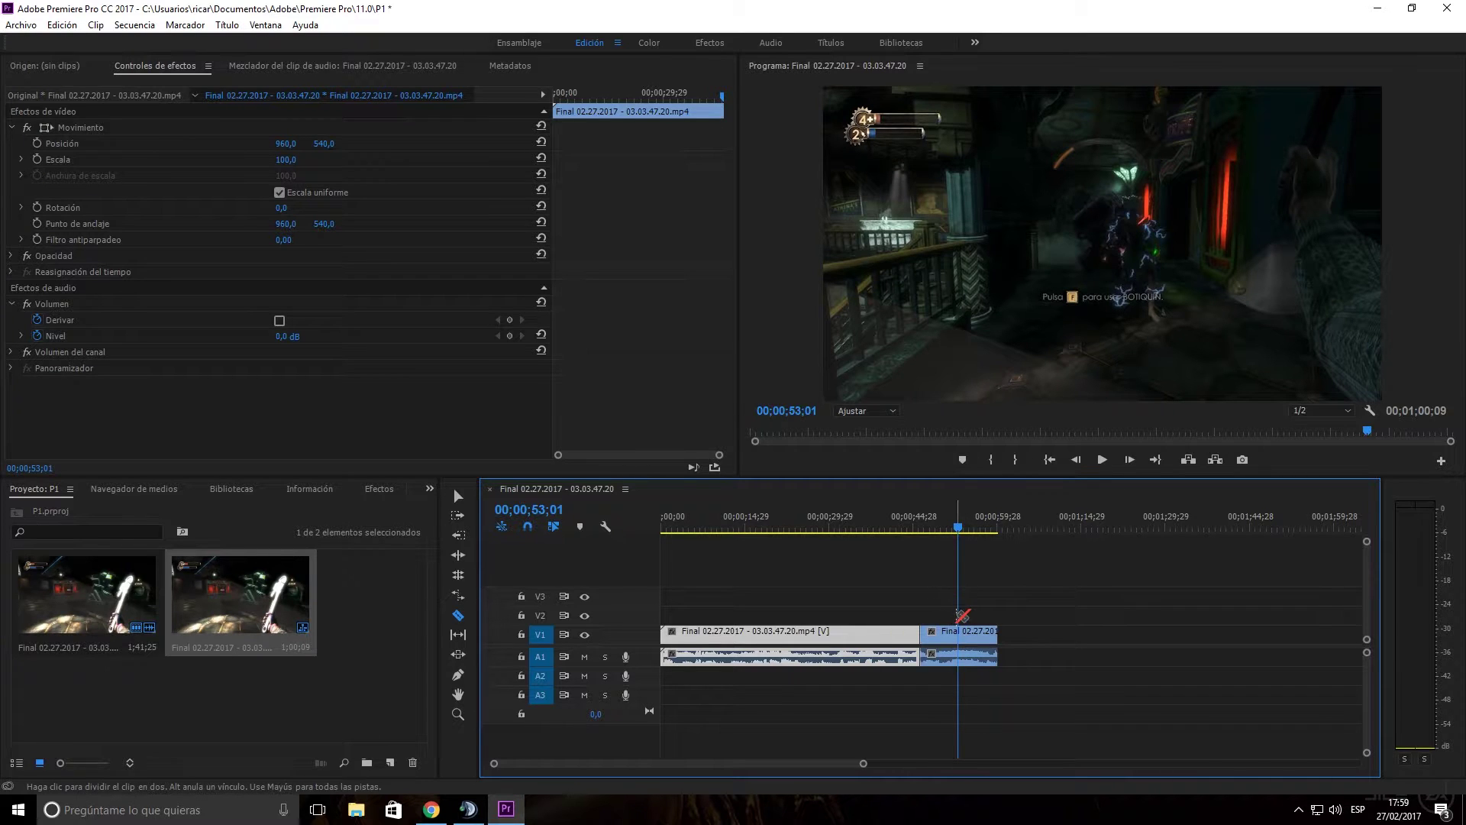
key("v")
key("Up")
key("space")
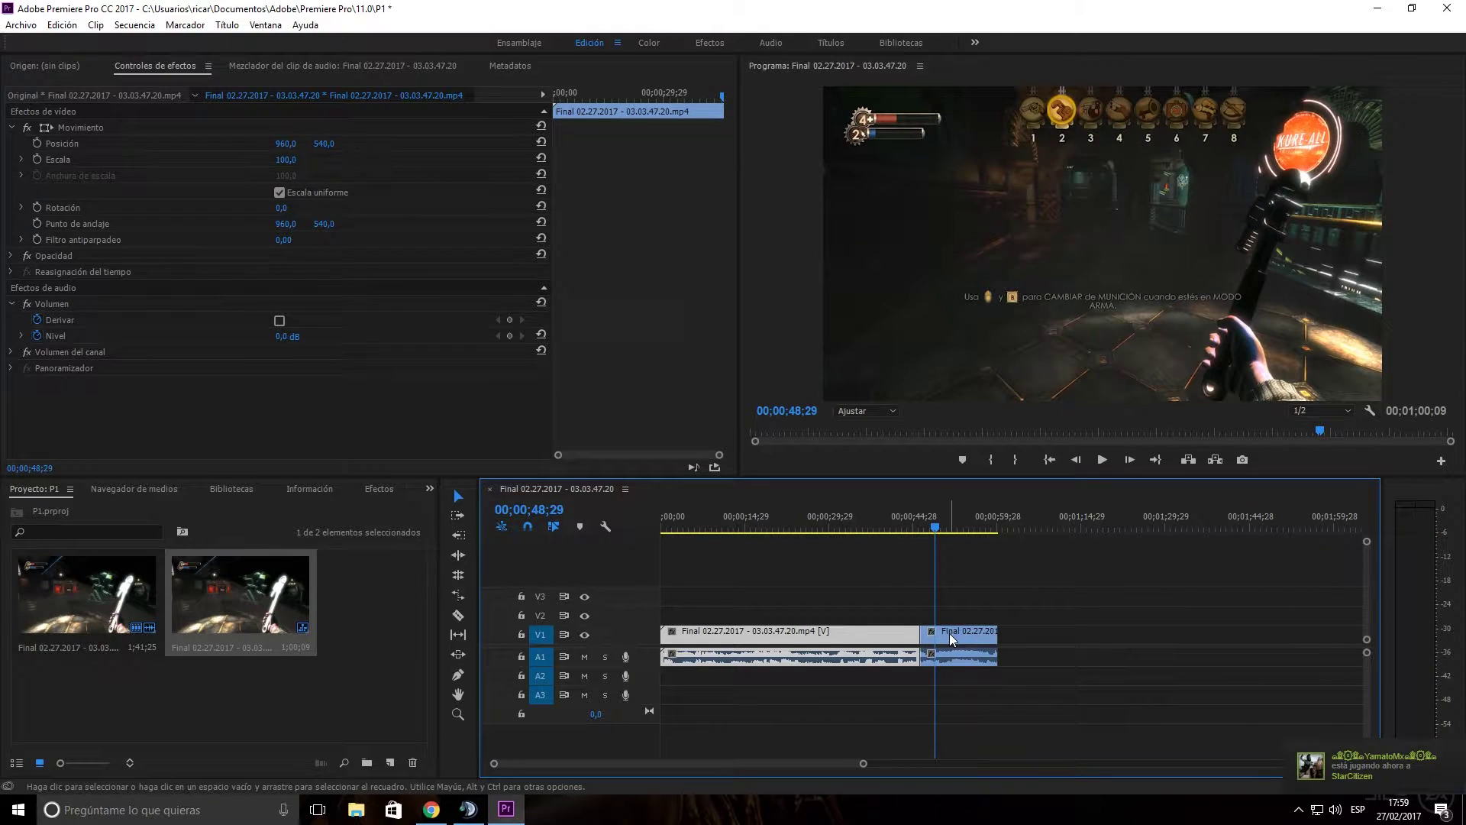
key("ctrl+k")
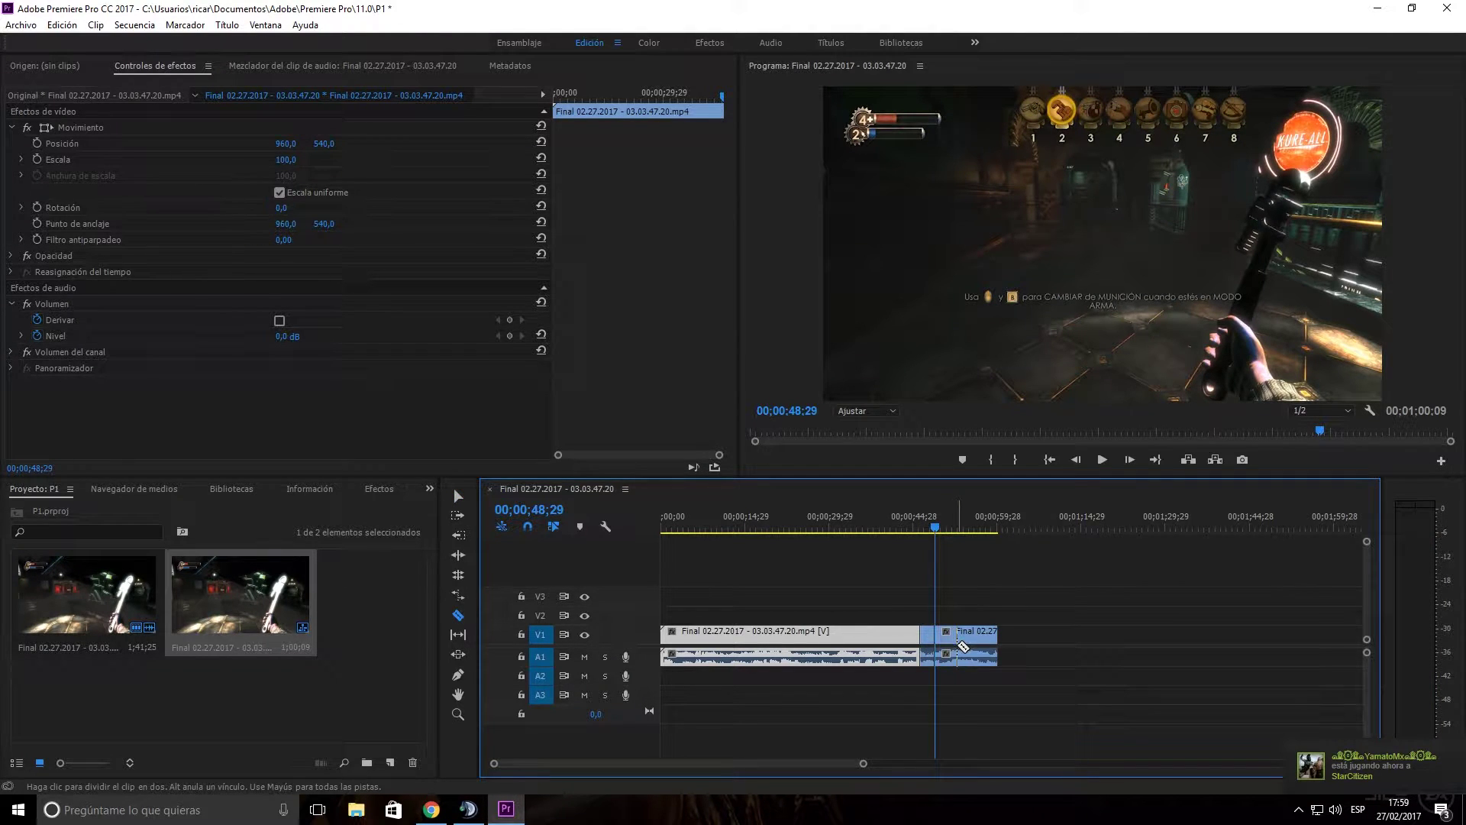
left_click_drag(966, 633, 1000, 640)
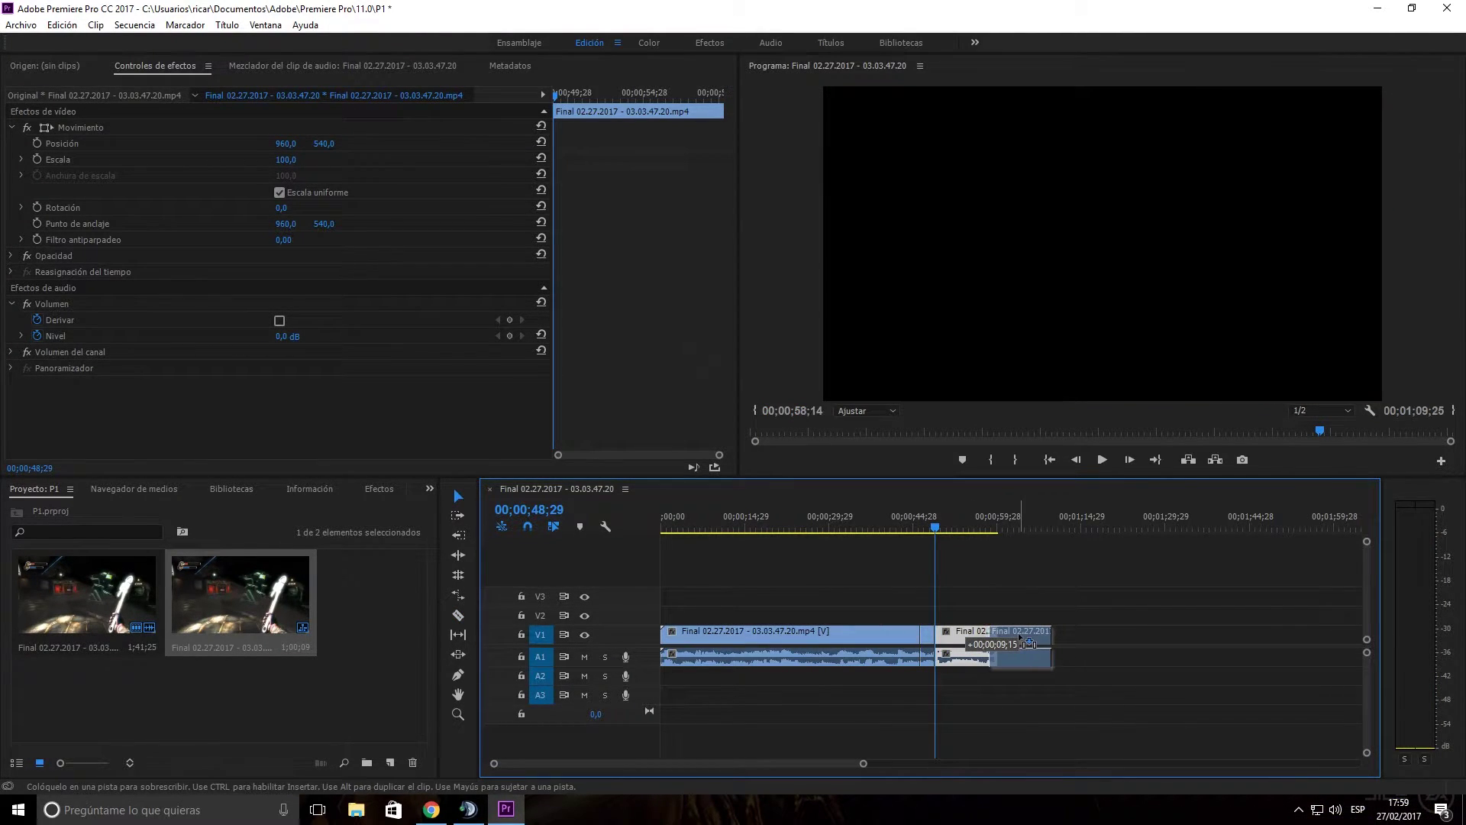
left_click(926, 634)
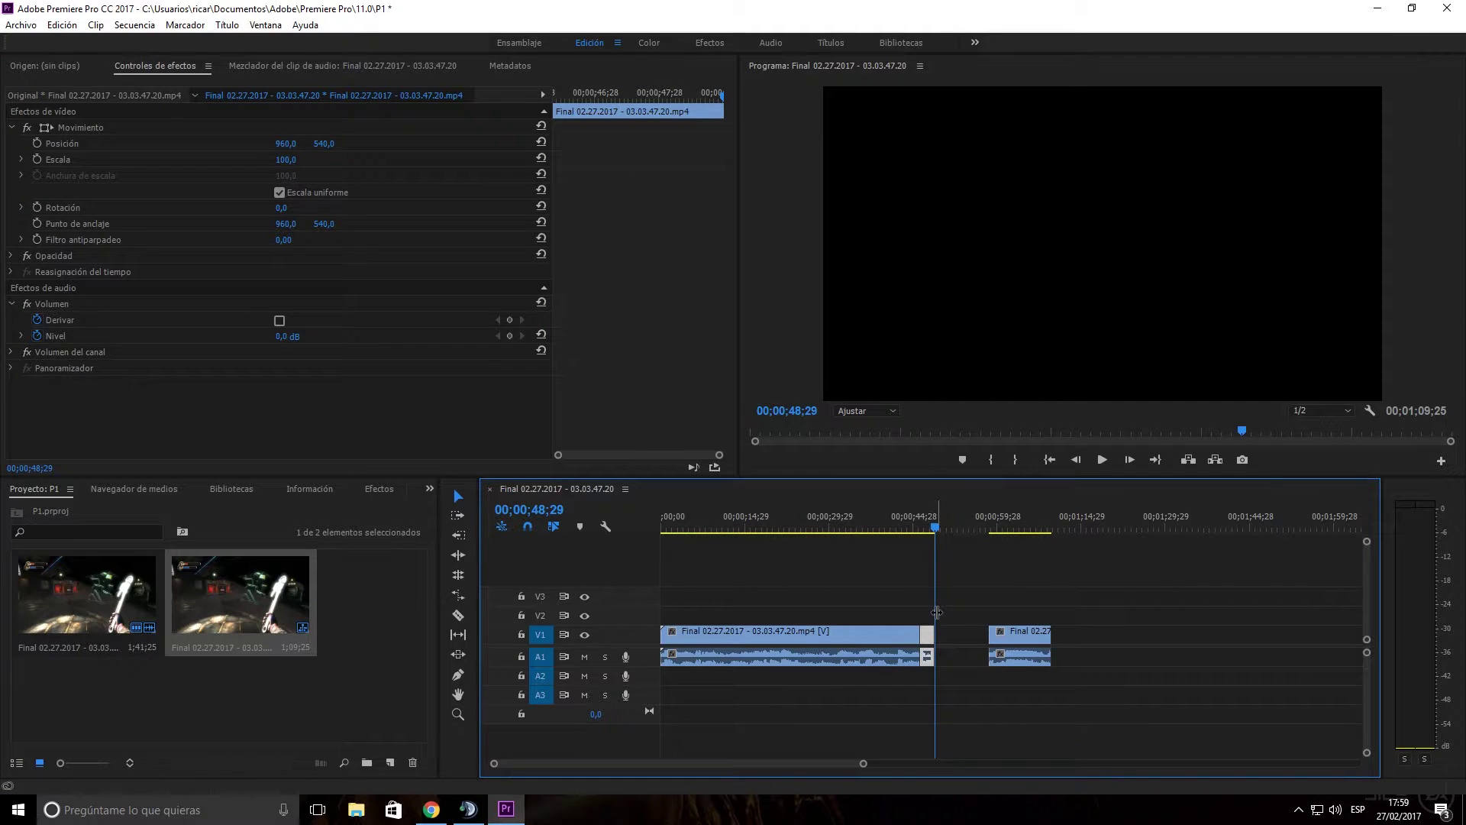
key("Up")
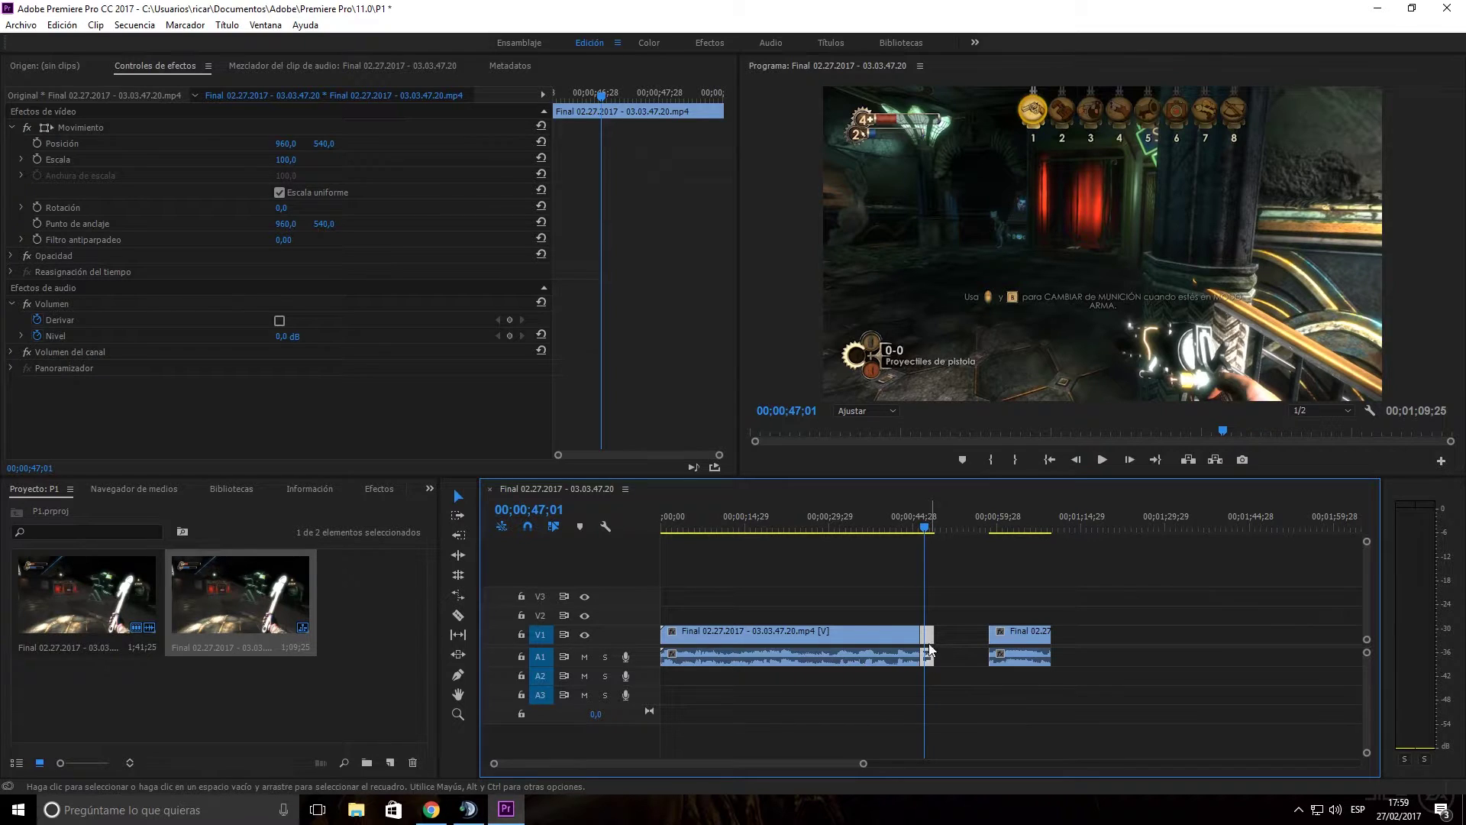
Slow the short clip piece so its duration becomes 00;00;08;19
right_click(930, 631)
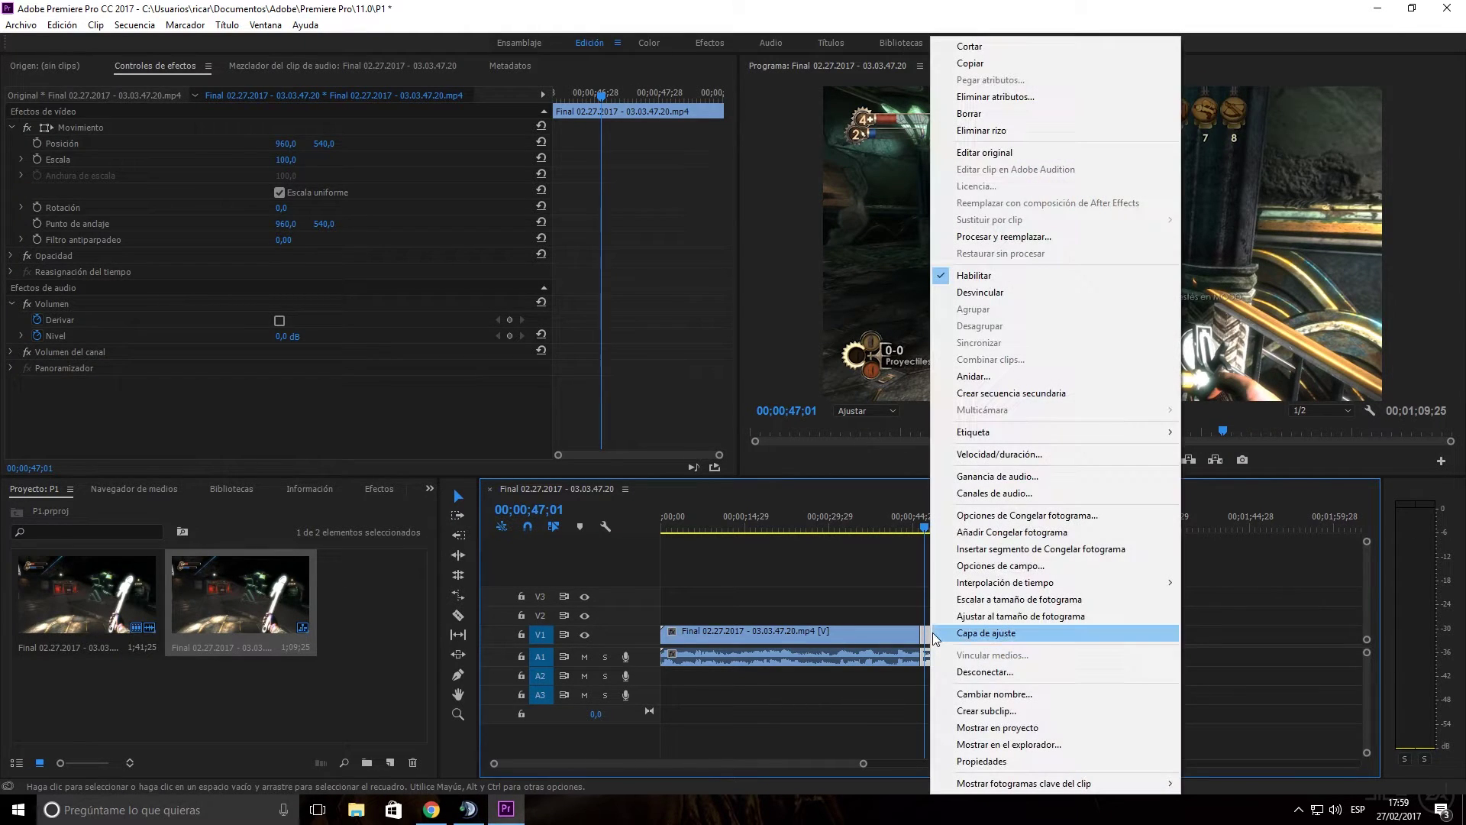
left_click(1005, 455)
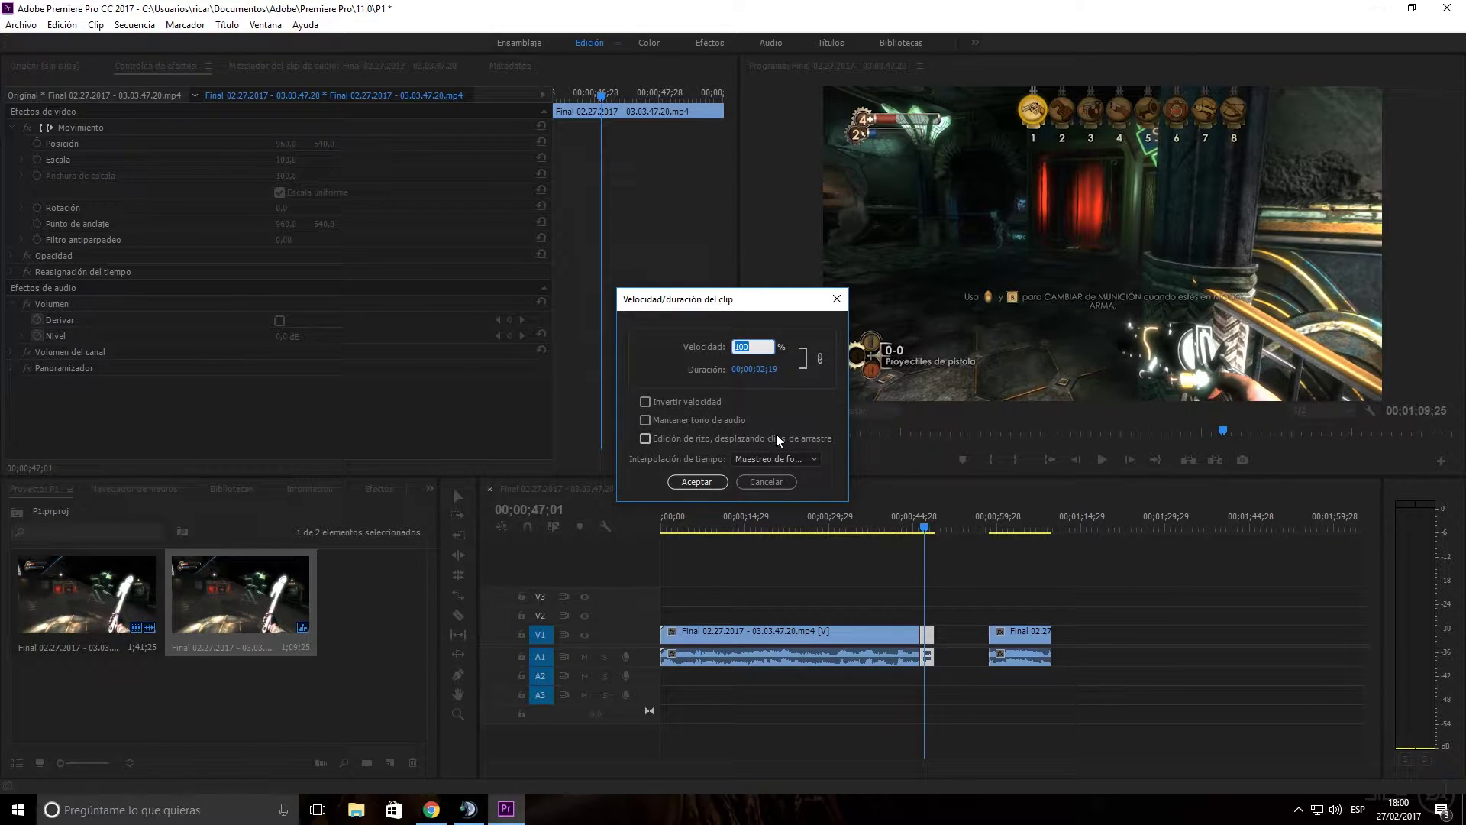
left_click(759, 372)
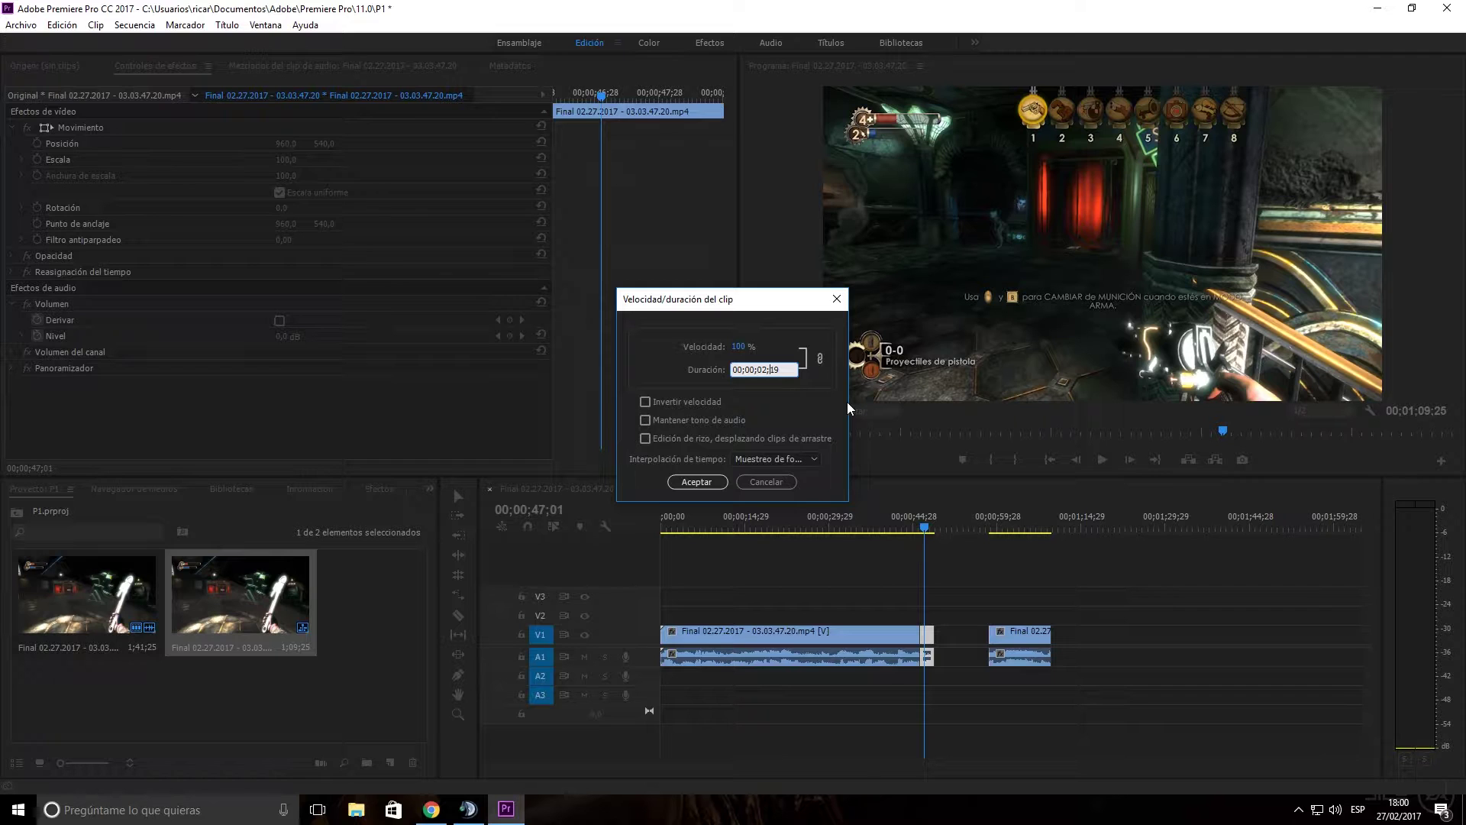
key("BackSpace")
type("8")
key("Return")
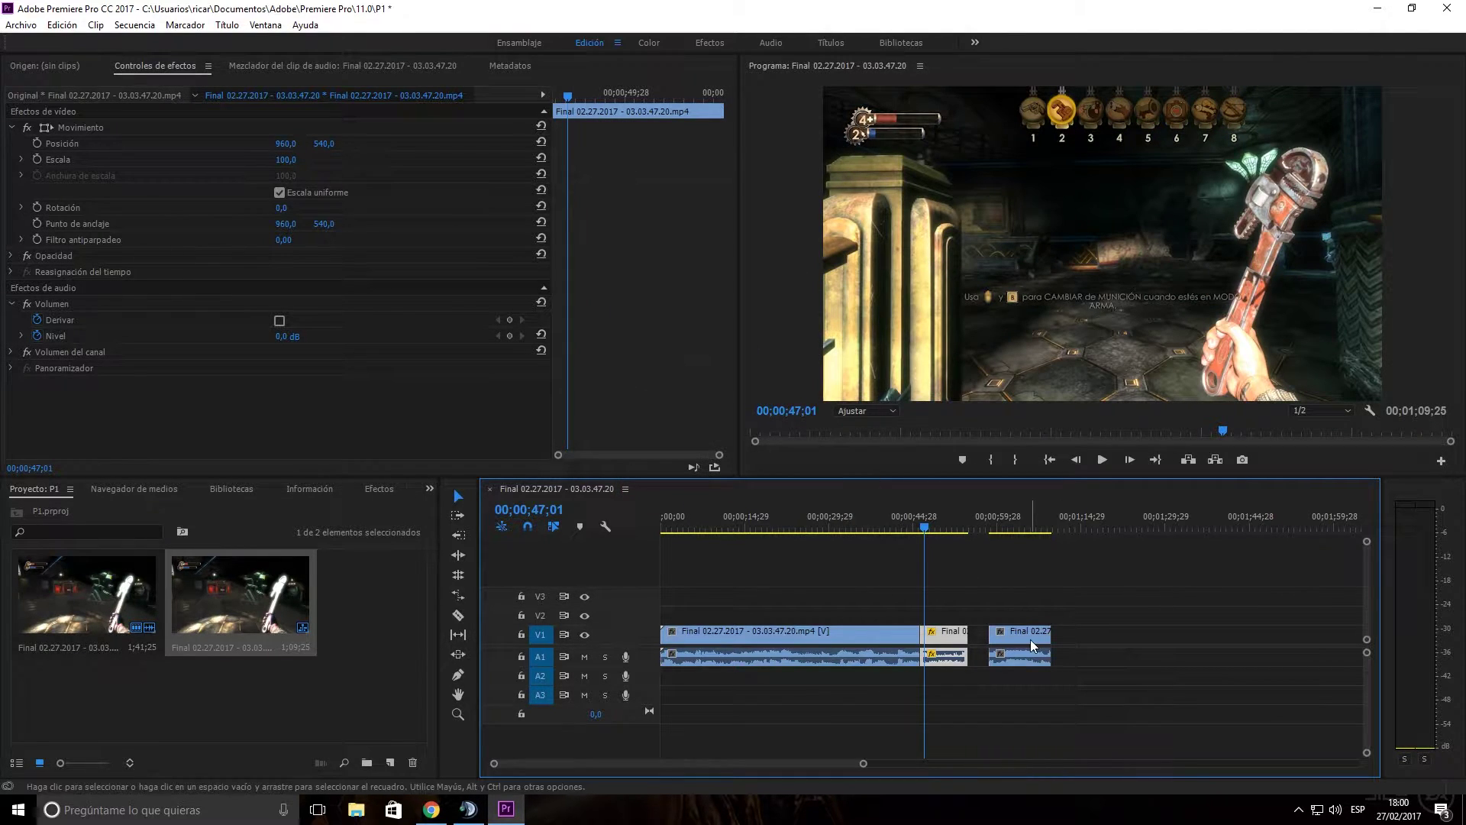
Snap the last clip against the slowed piece and preview the edit from just before it
left_click_drag(1029, 639, 1016, 641)
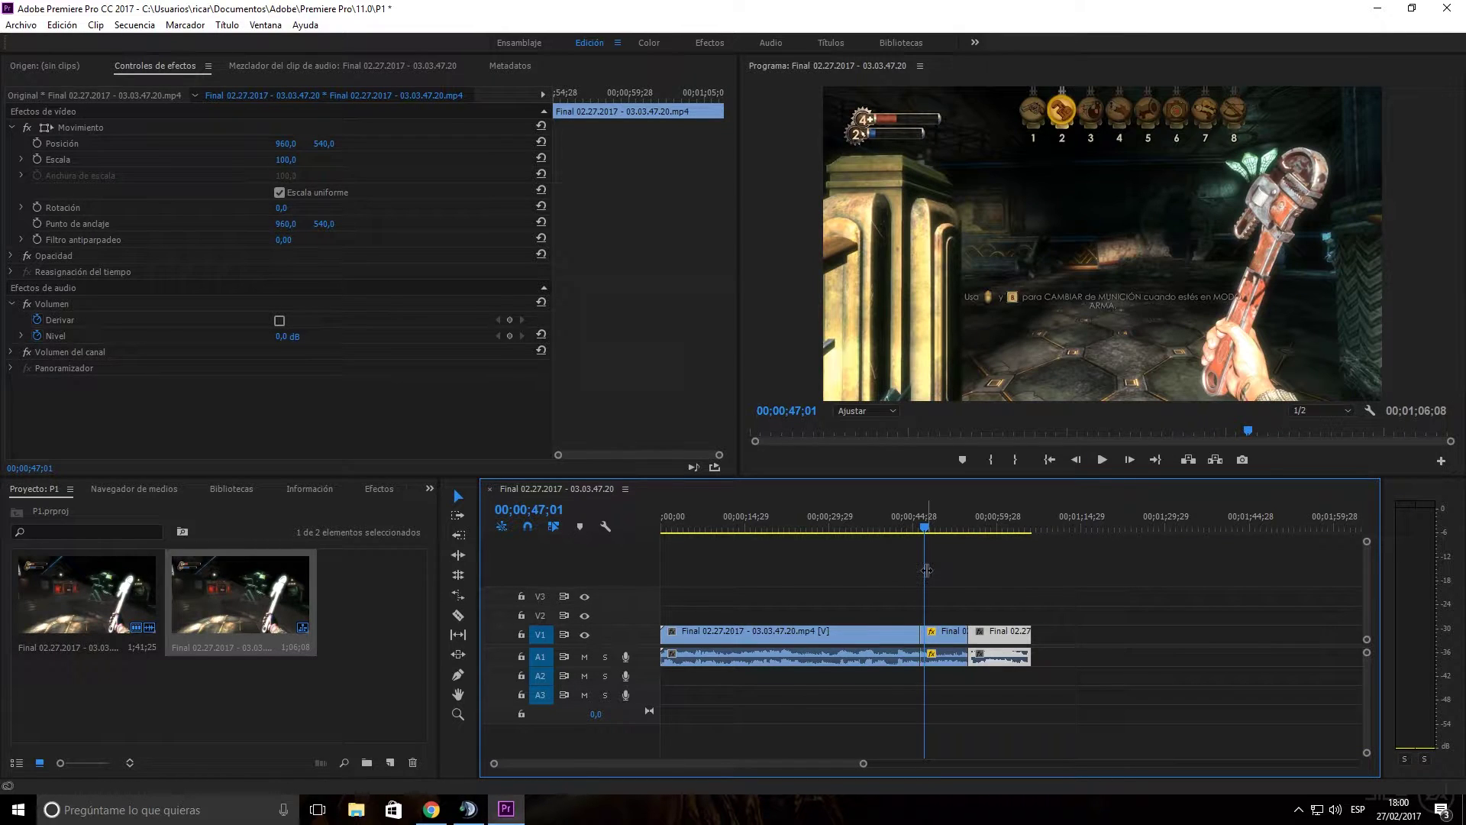
left_click(921, 570)
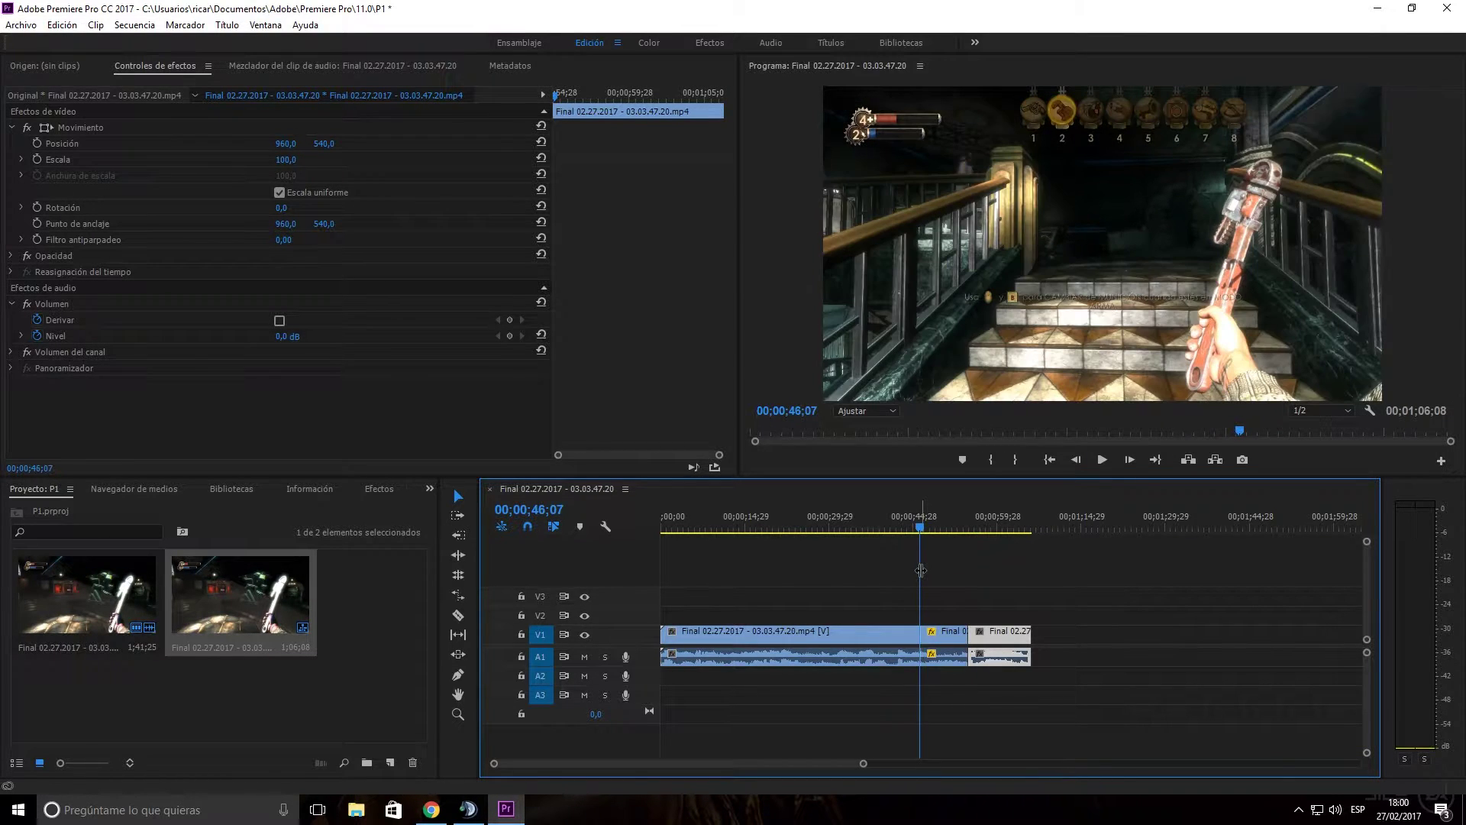
left_click(1103, 459)
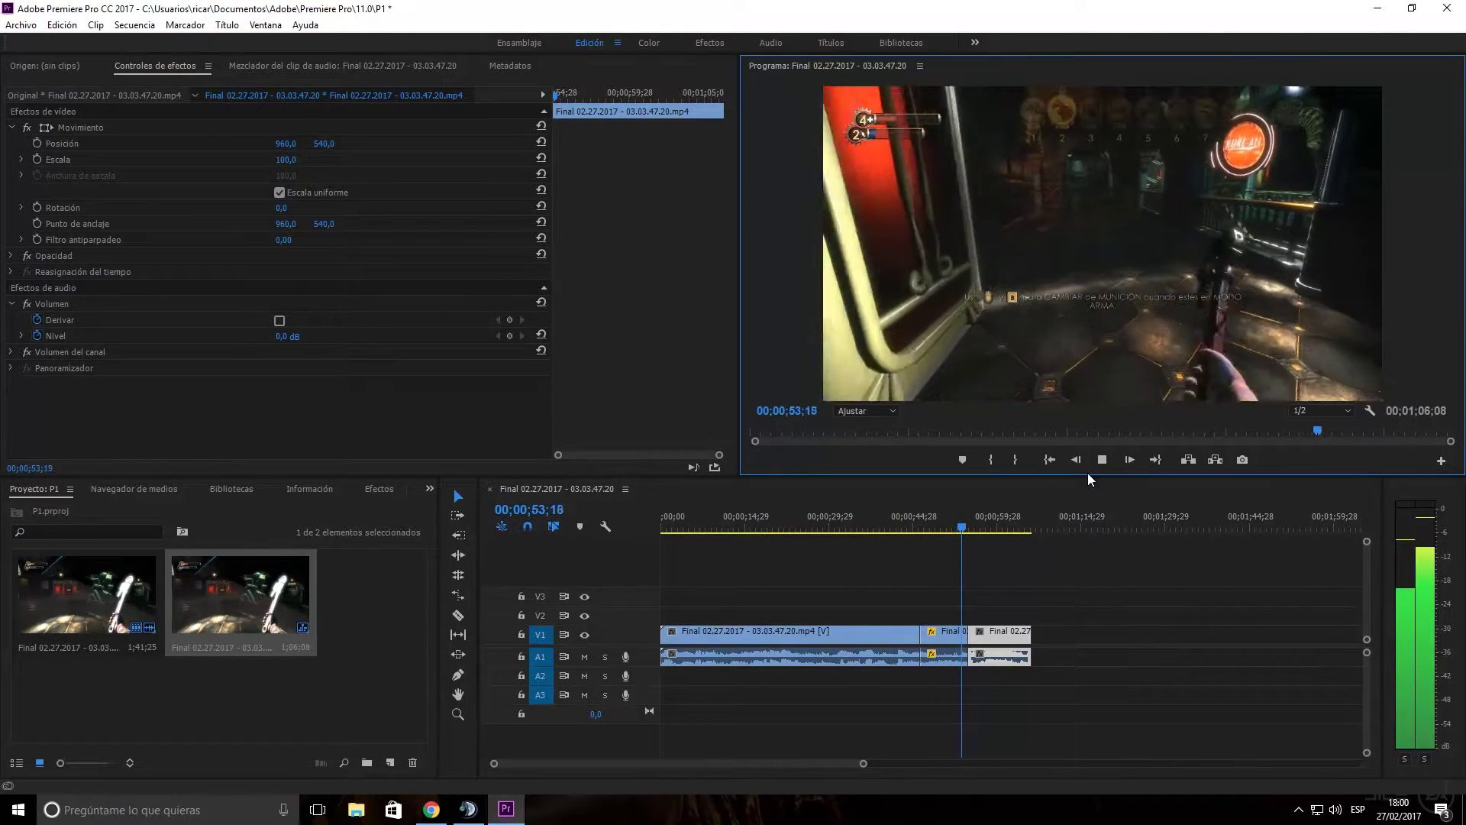
left_click(1101, 465)
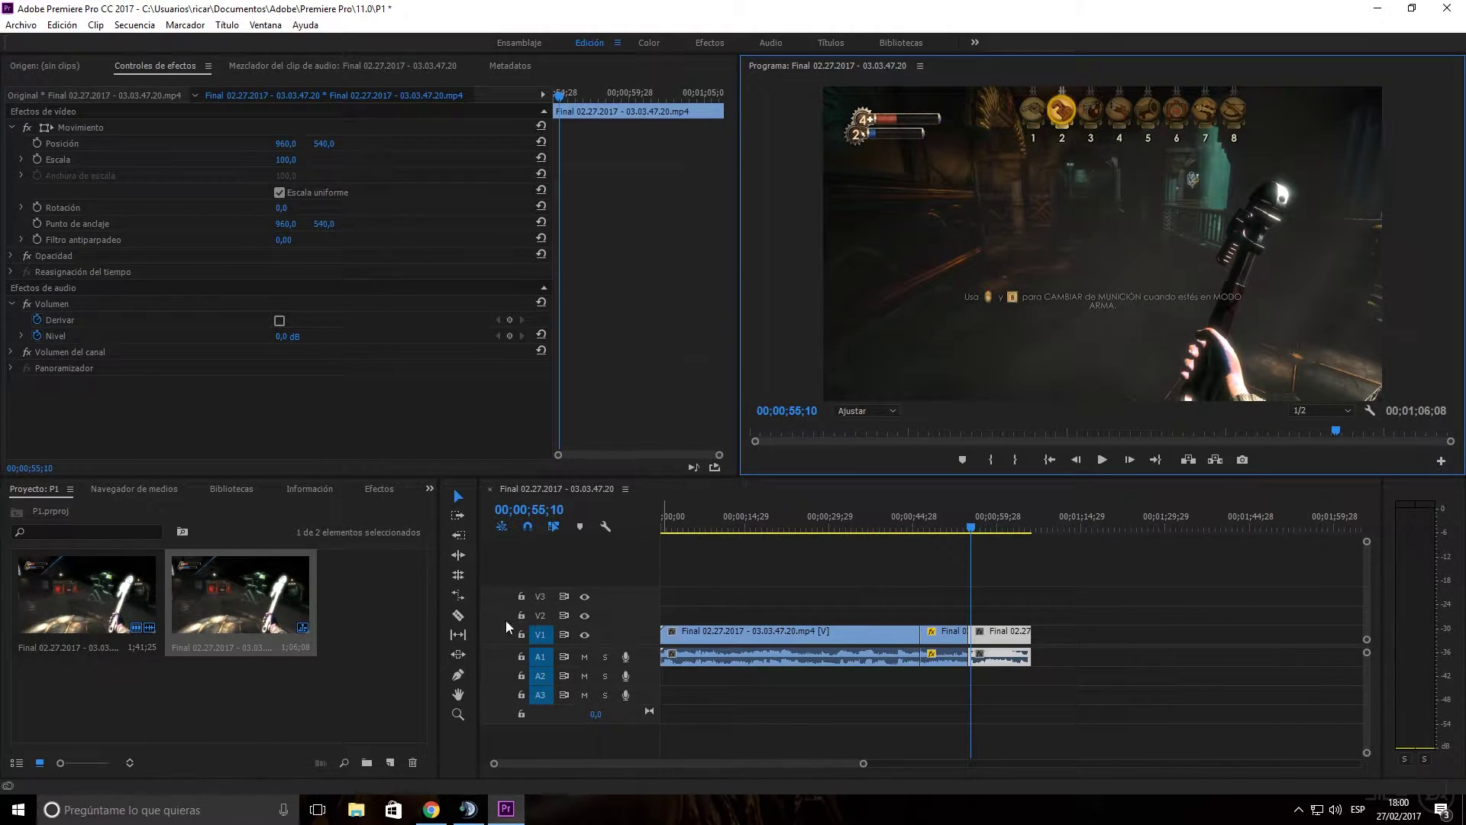
left_click(382, 491)
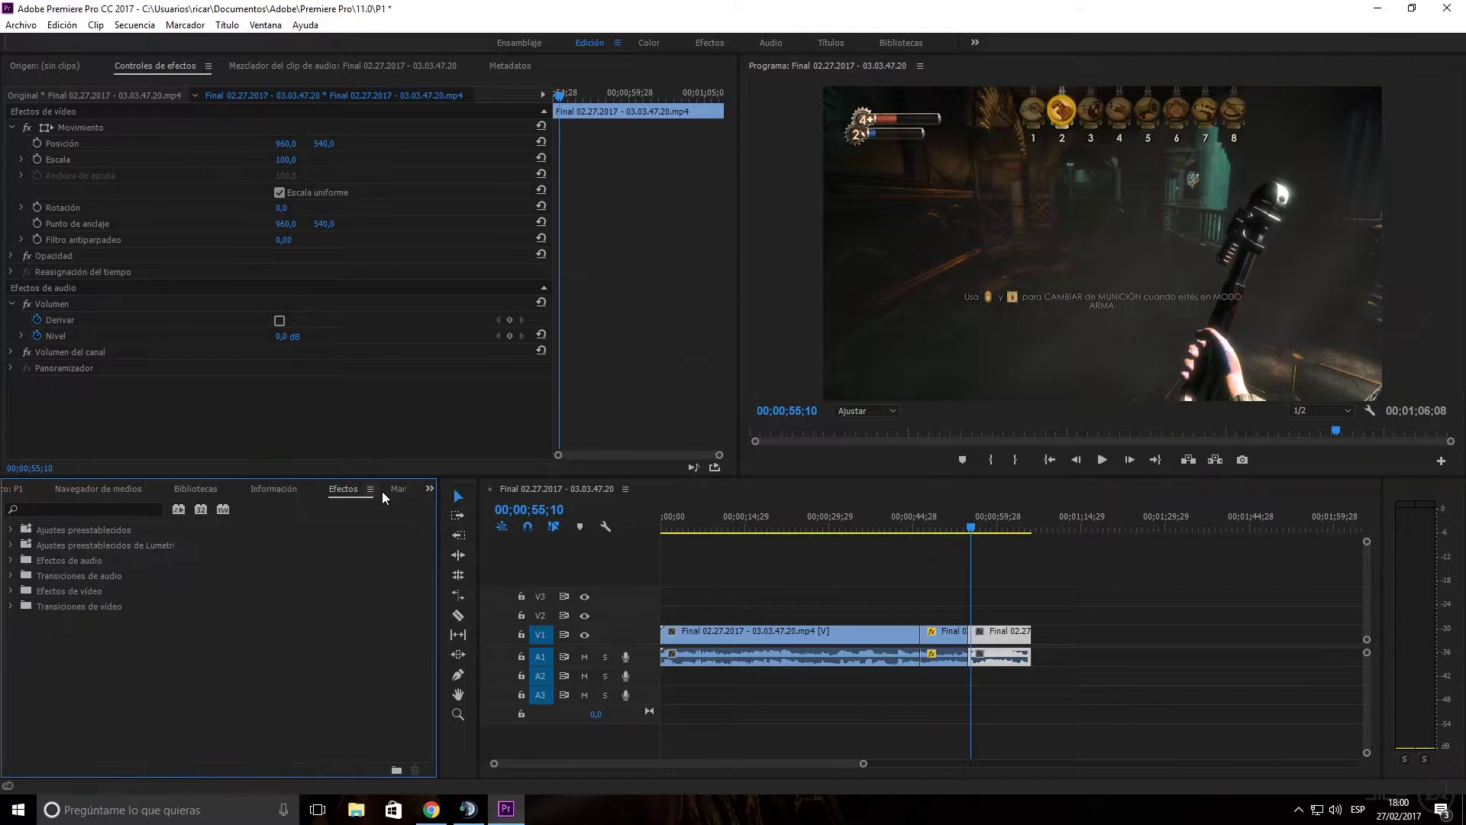
Cut out a short piece at 00;00;25;25 and slide the following footage left to close the gap
left_click(12, 607)
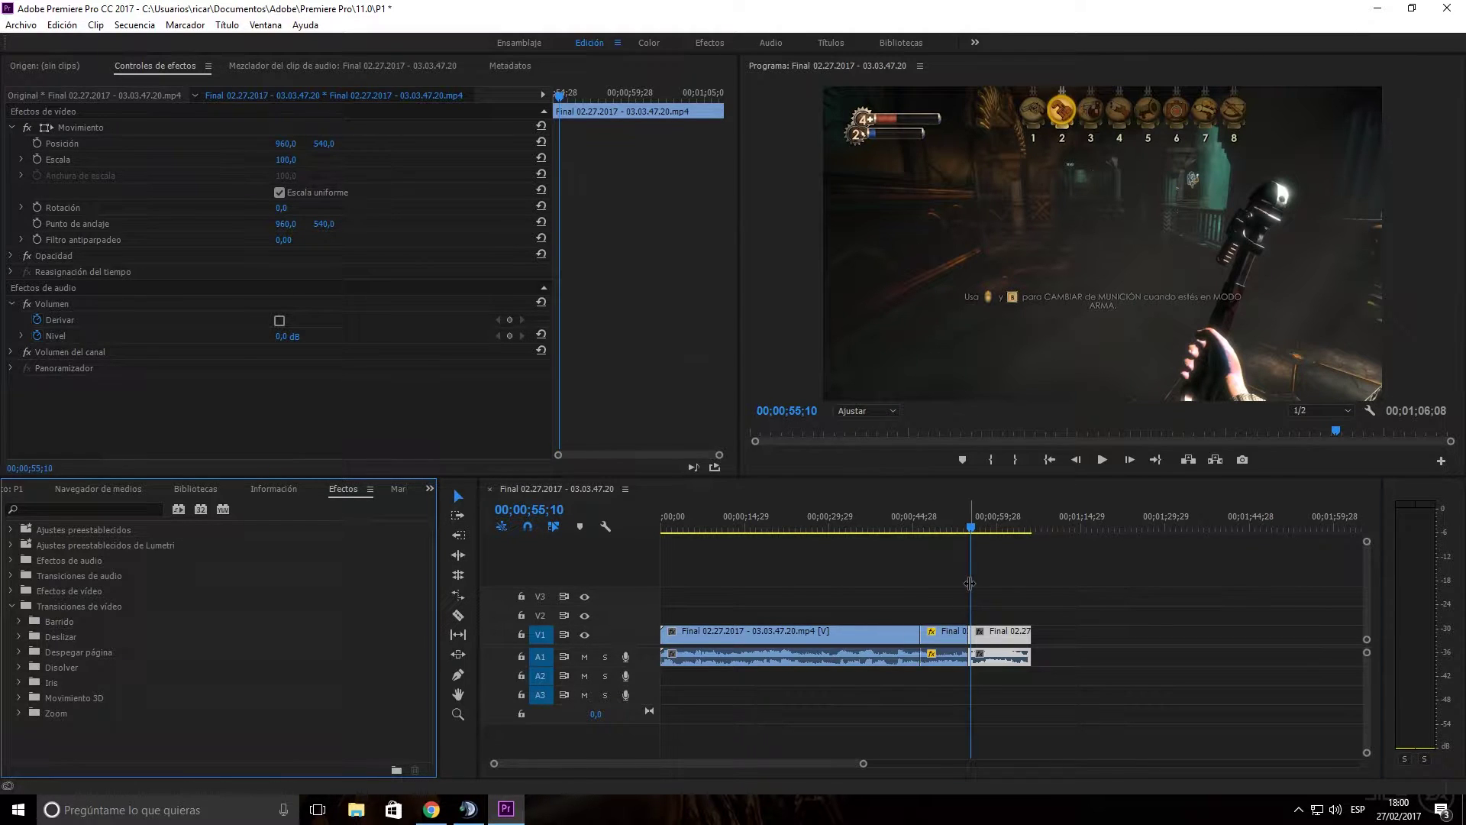
left_click(805, 524)
key("c")
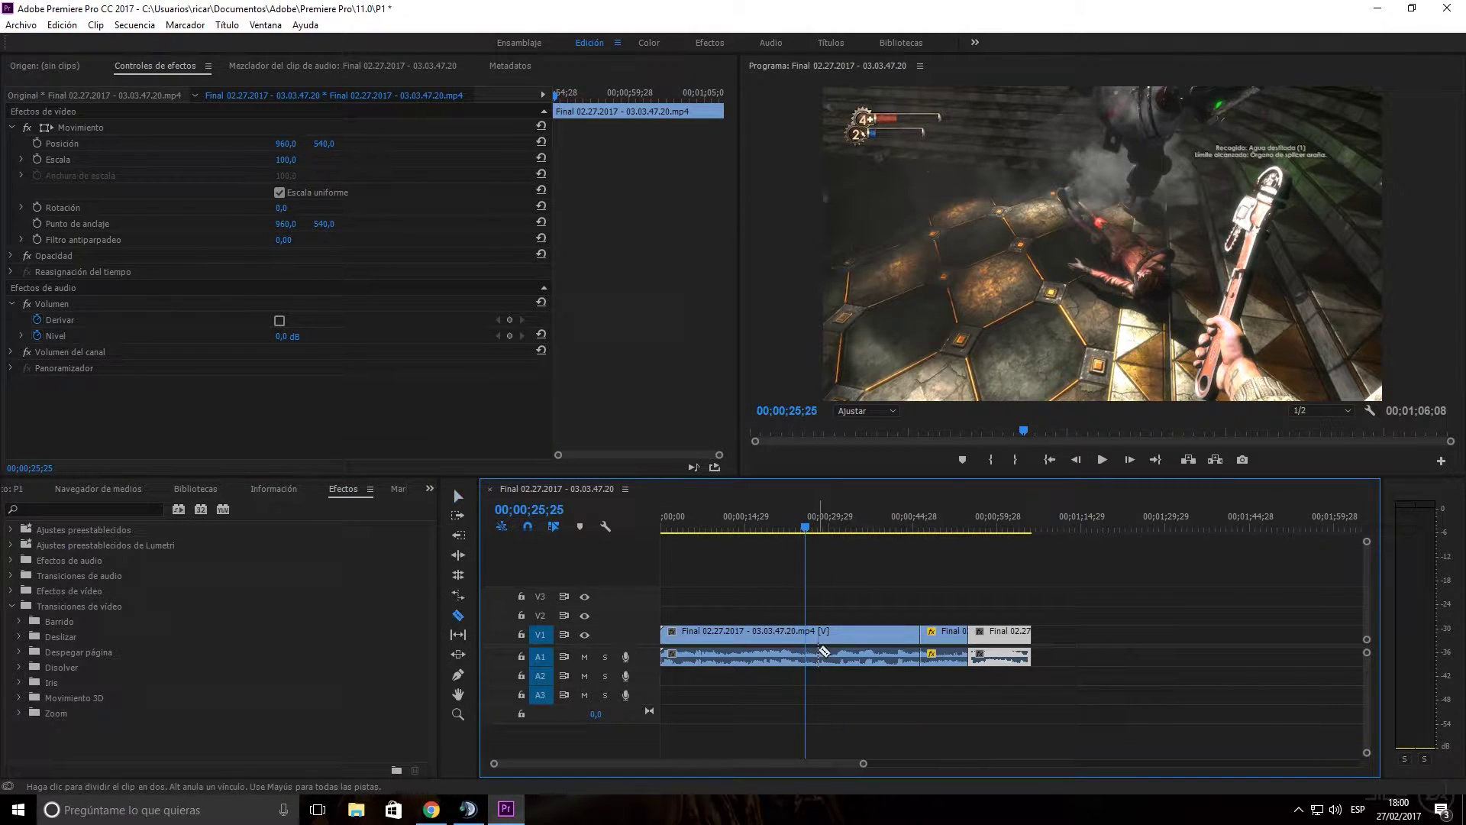
left_click(807, 654)
left_click(831, 654)
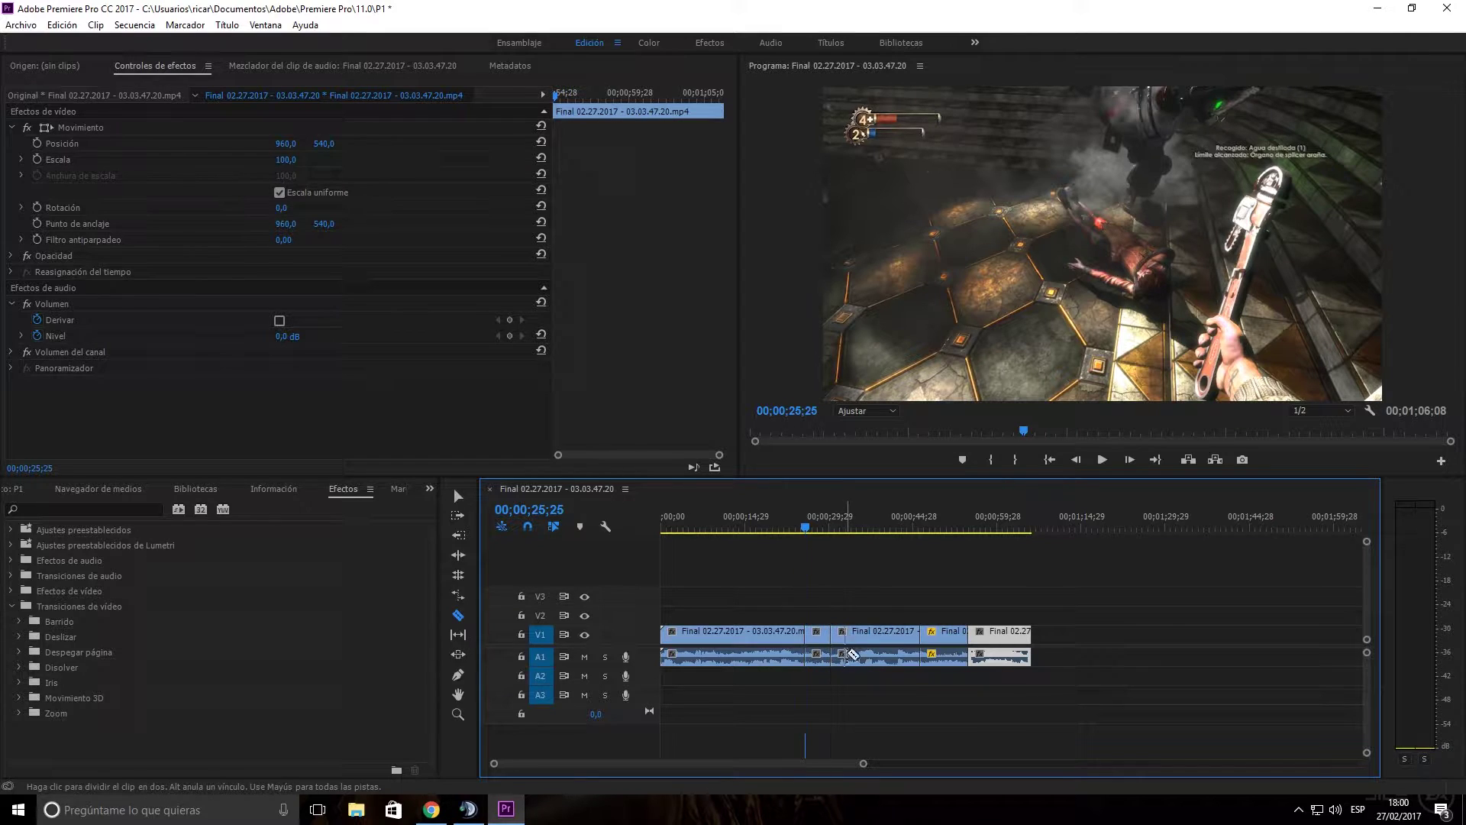
key("v")
left_click(824, 634)
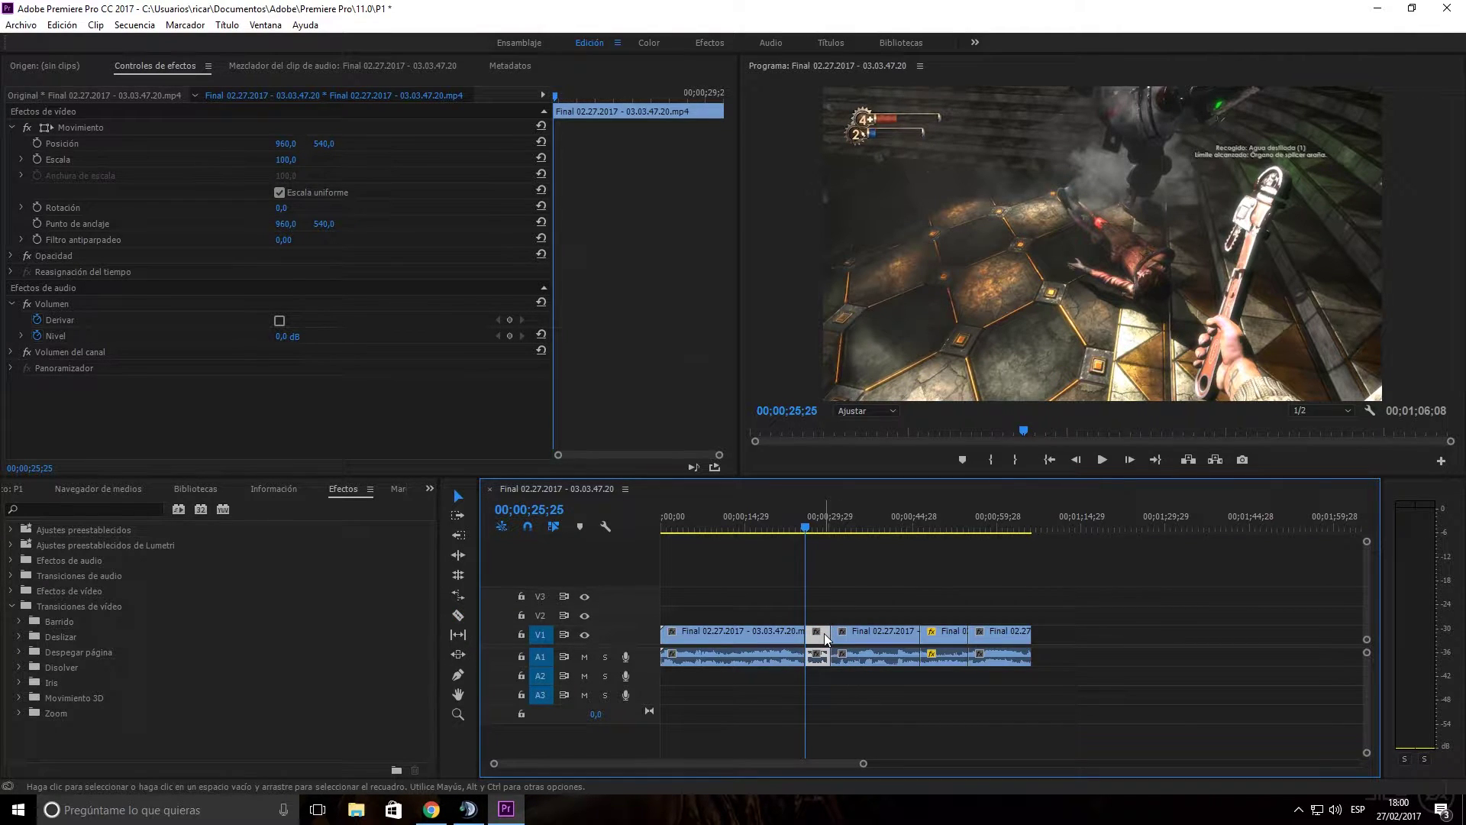
key("Delete")
left_click_drag(853, 634, 833, 644)
mouse_move(951, 642)
left_mouse_down()
mouse_move(937, 645)
mouse_move(962, 639)
left_mouse_up()
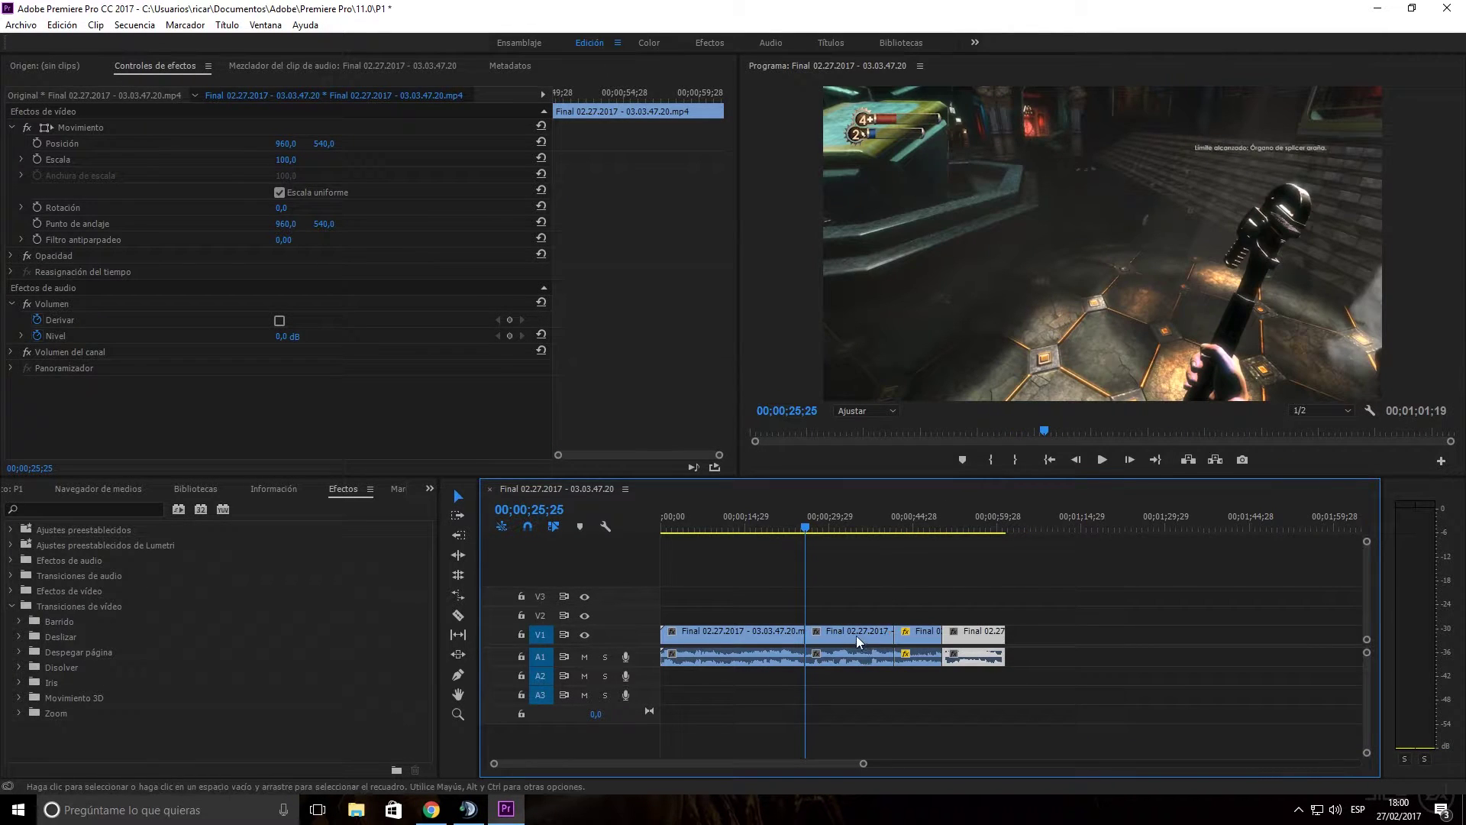
left_click(858, 642)
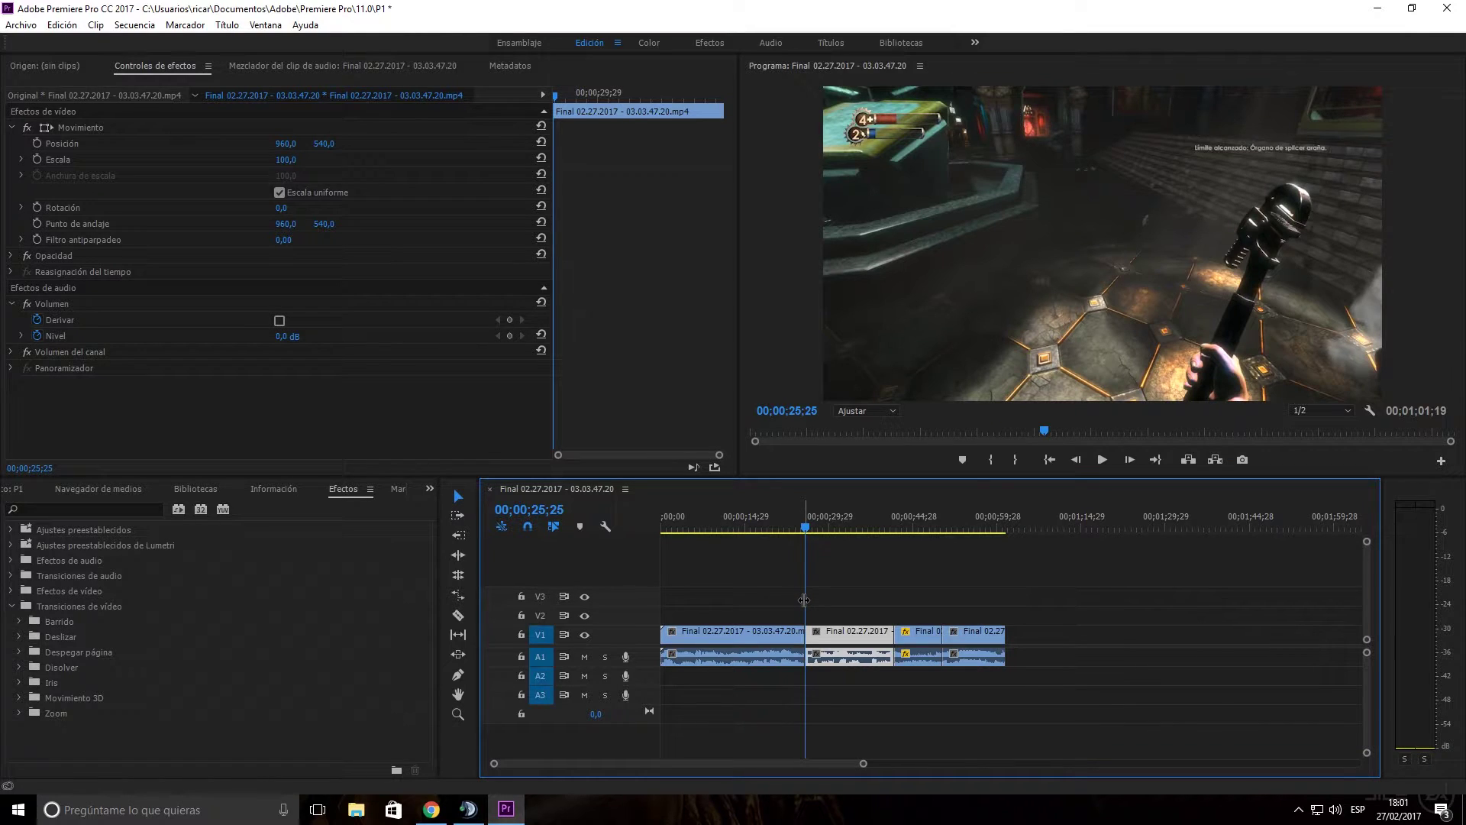
Apply the Movimiento 3D Voltear transition at the 00;00;25;25 cut and preview it from 00;00;24;14
left_click(794, 527)
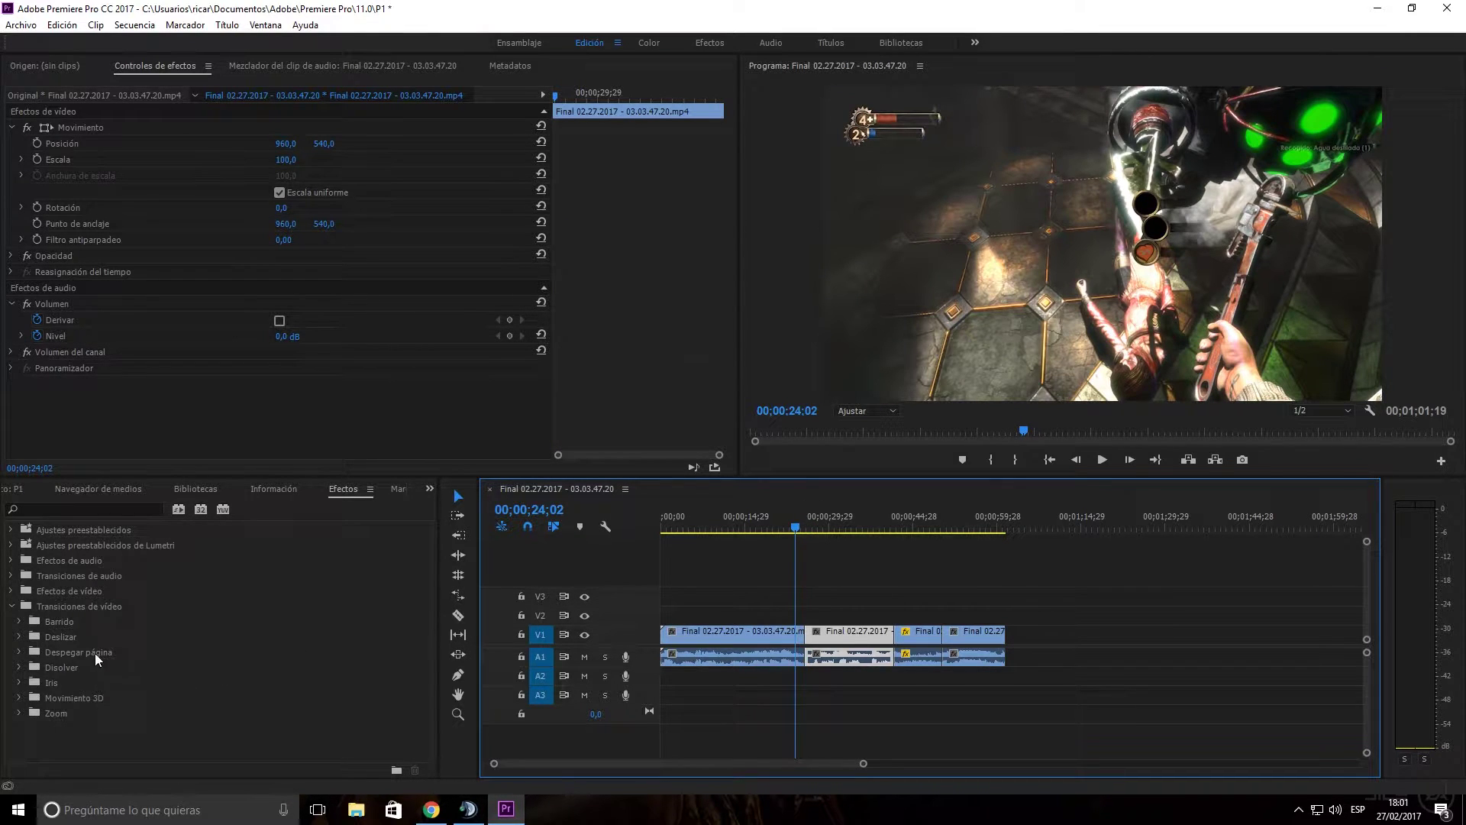
left_click(21, 700)
left_click(122, 728)
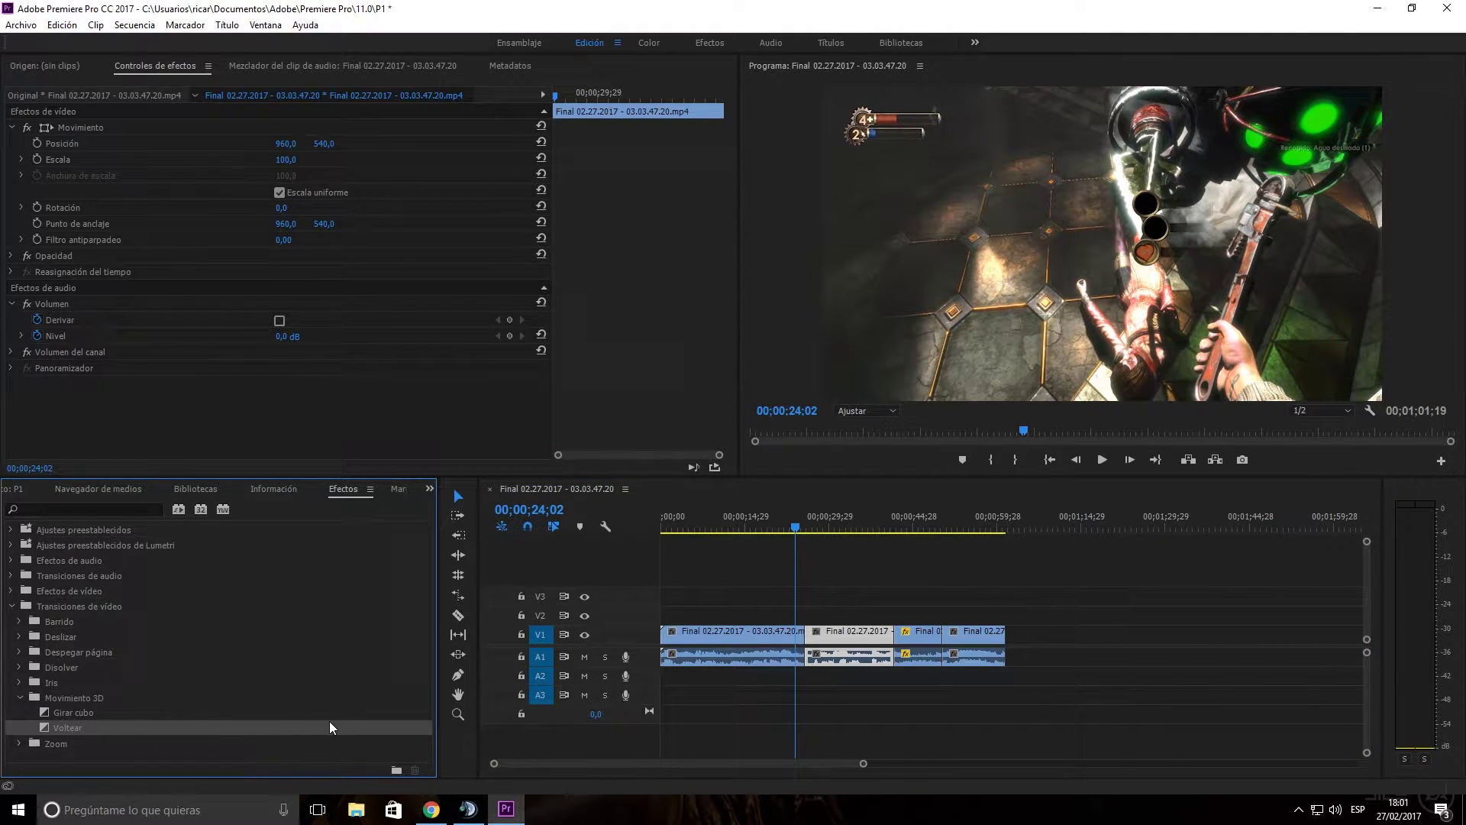
mouse_move(330, 722)
left_mouse_down()
mouse_move(827, 665)
mouse_move(811, 651)
left_mouse_up()
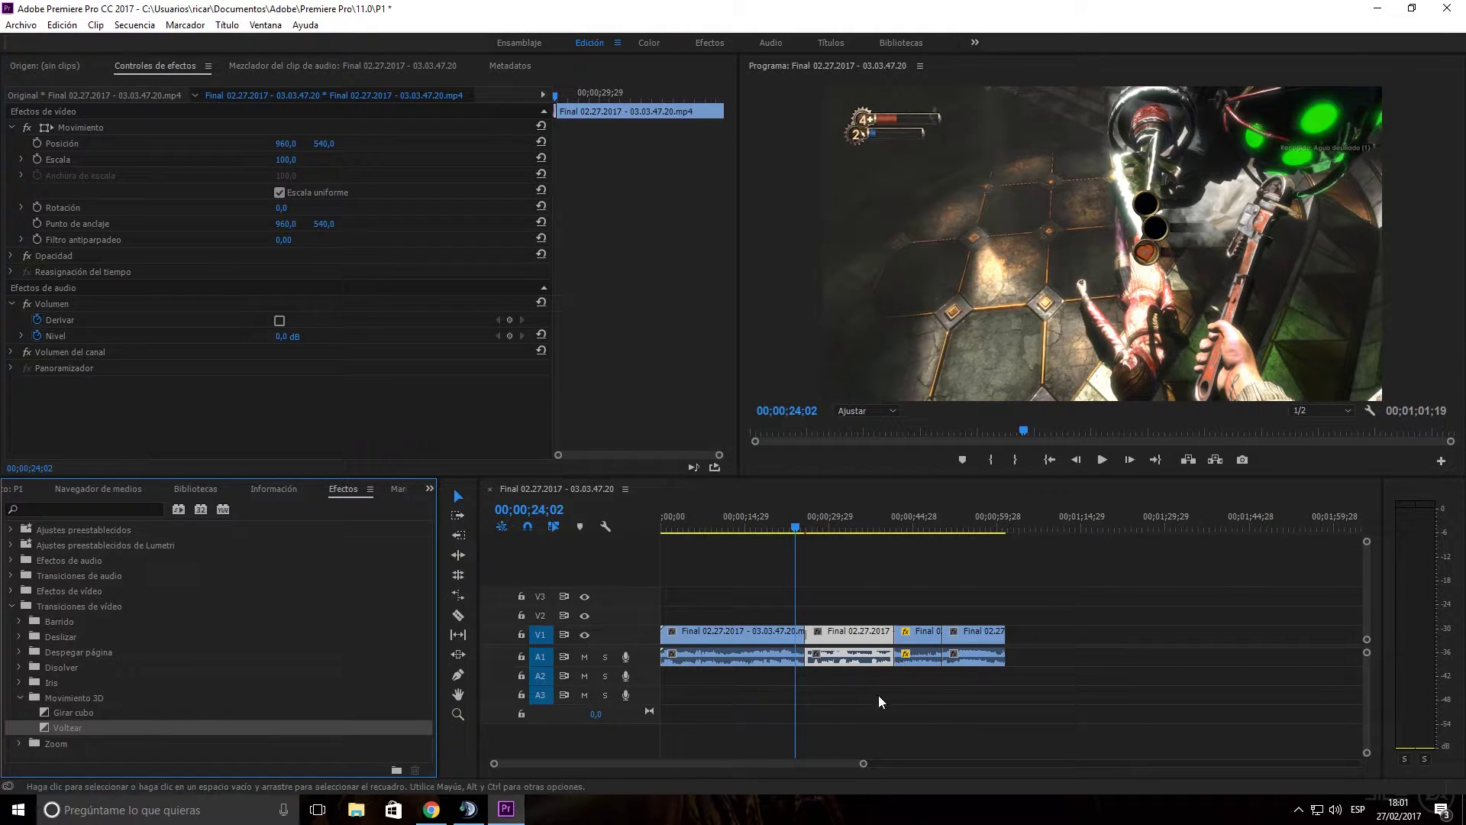
left_click_drag(796, 589, 798, 587)
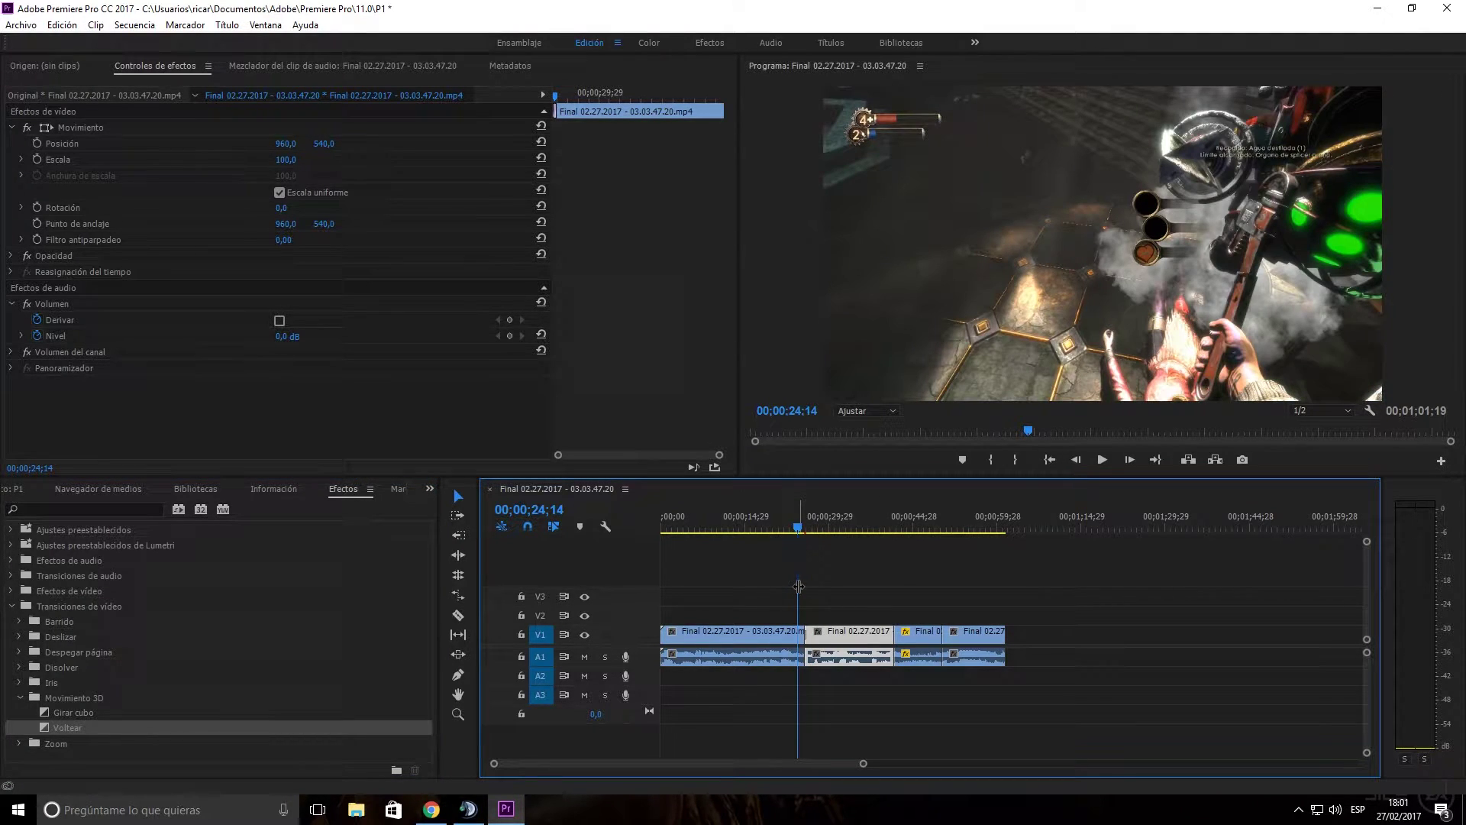
left_click(1099, 461)
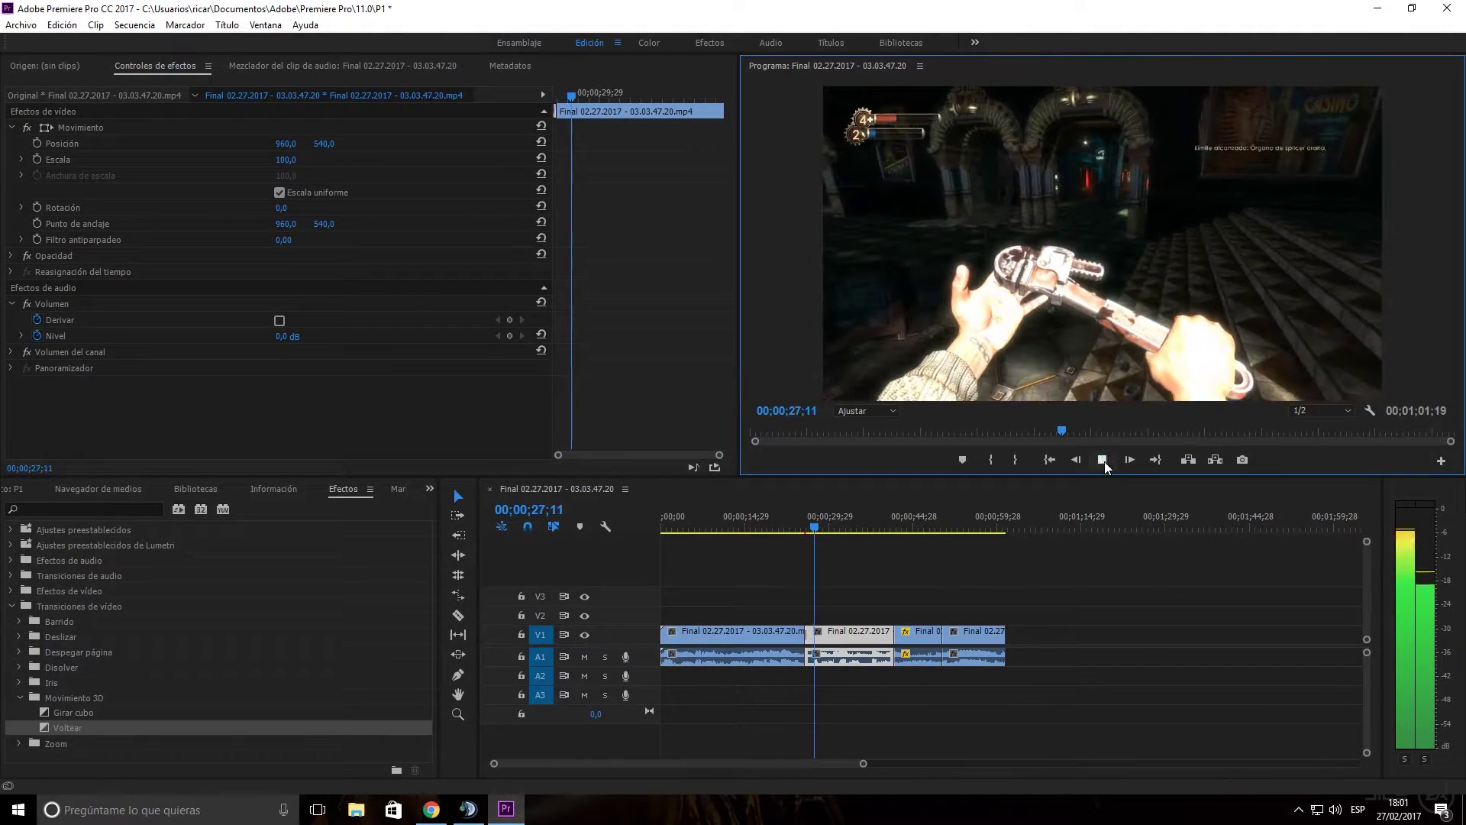
left_click(1105, 461)
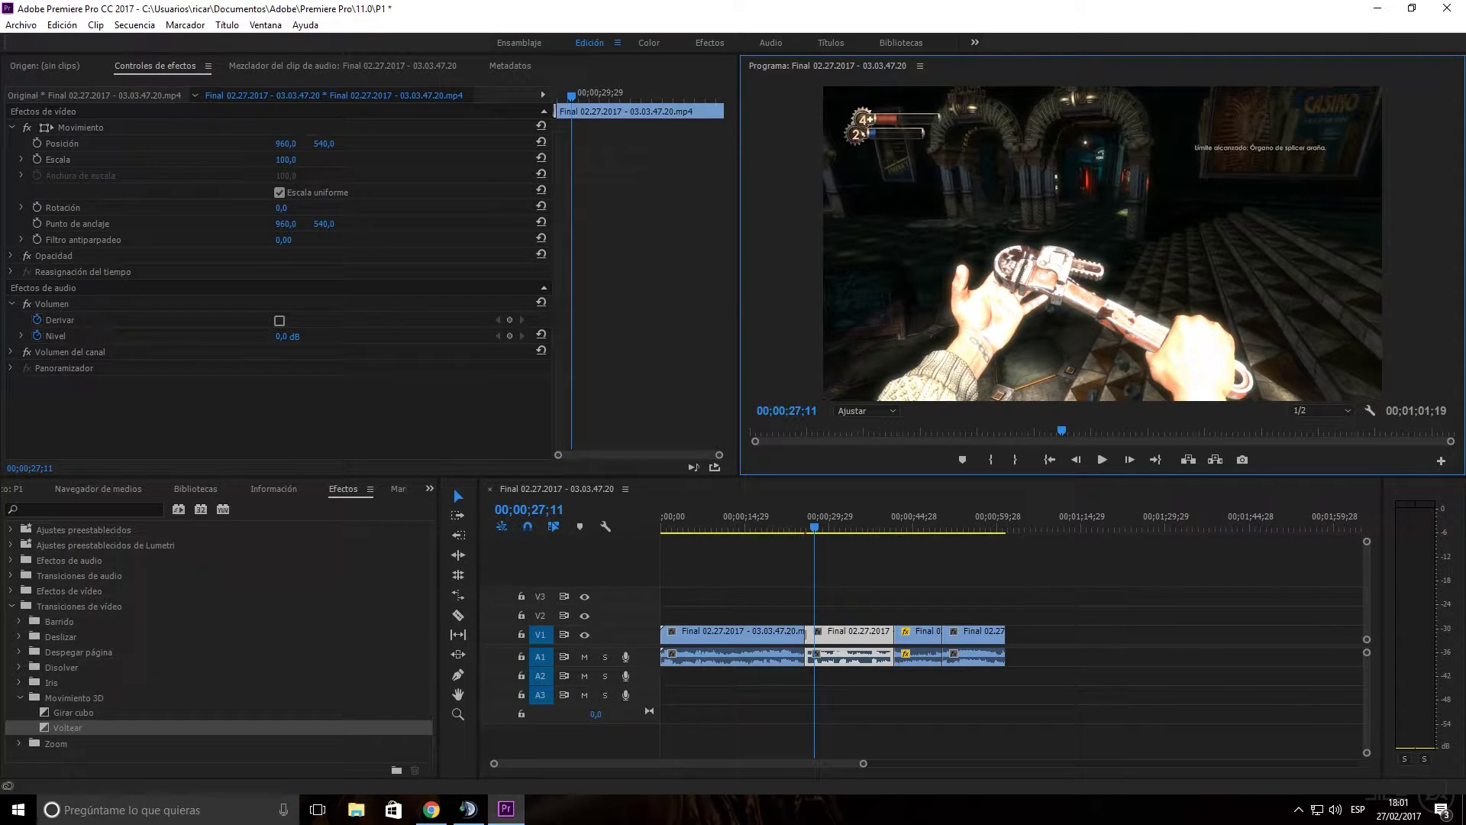
left_click(962, 697)
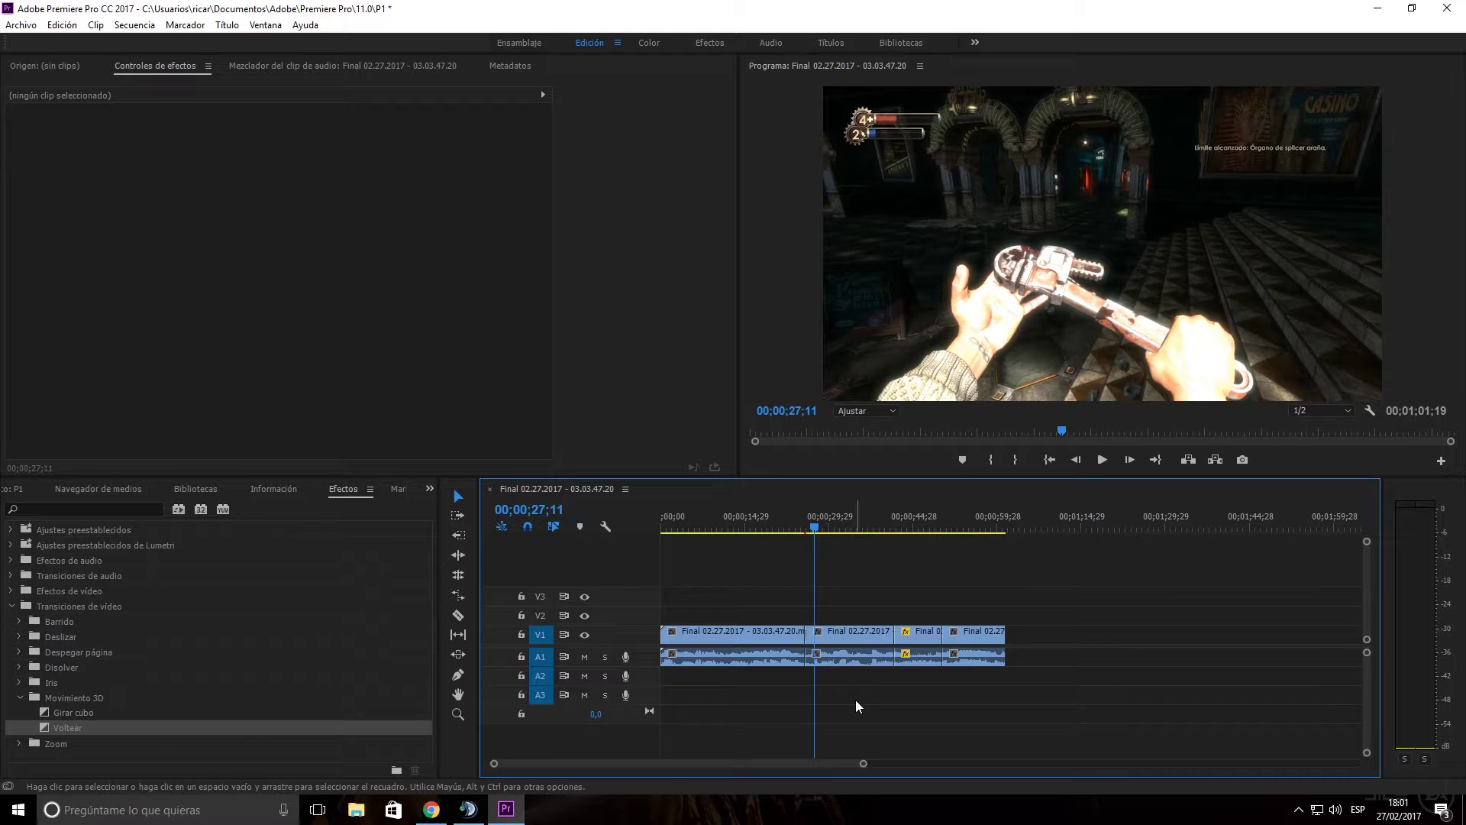
key("ctrl+m")
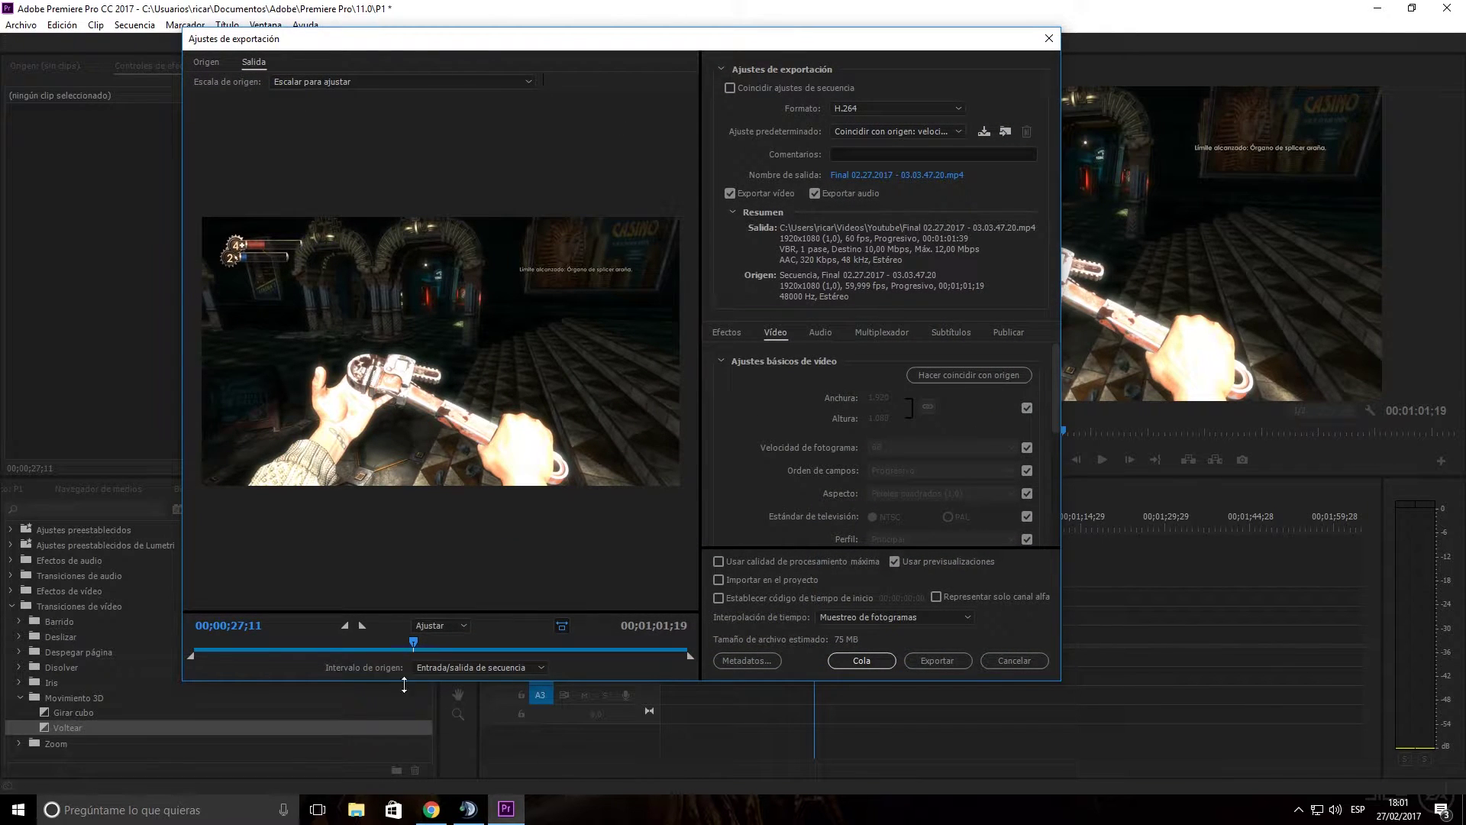
left_click_drag(415, 646, 193, 648)
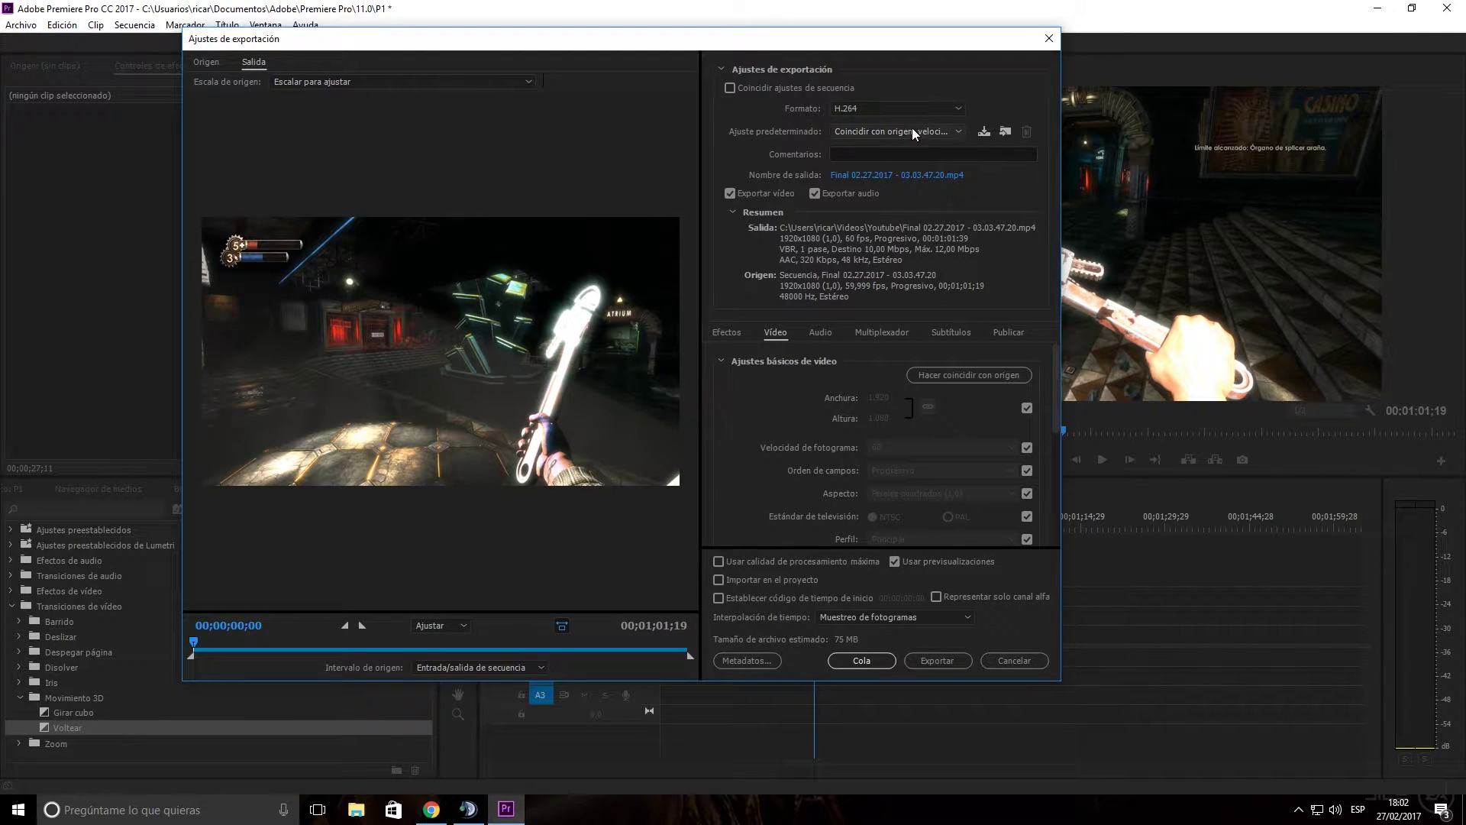
mouse_move(932, 128)
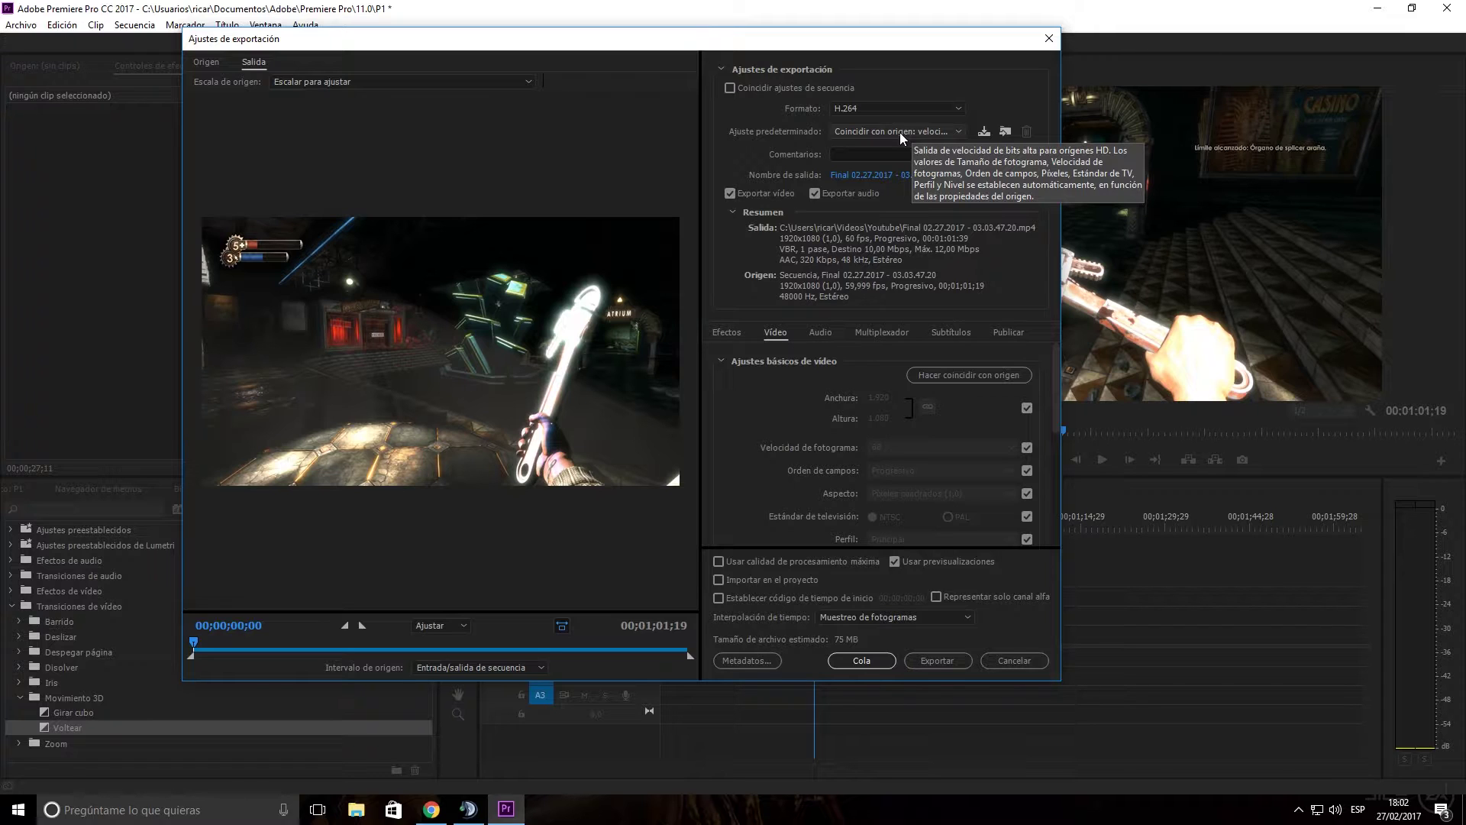
left_click(899, 132)
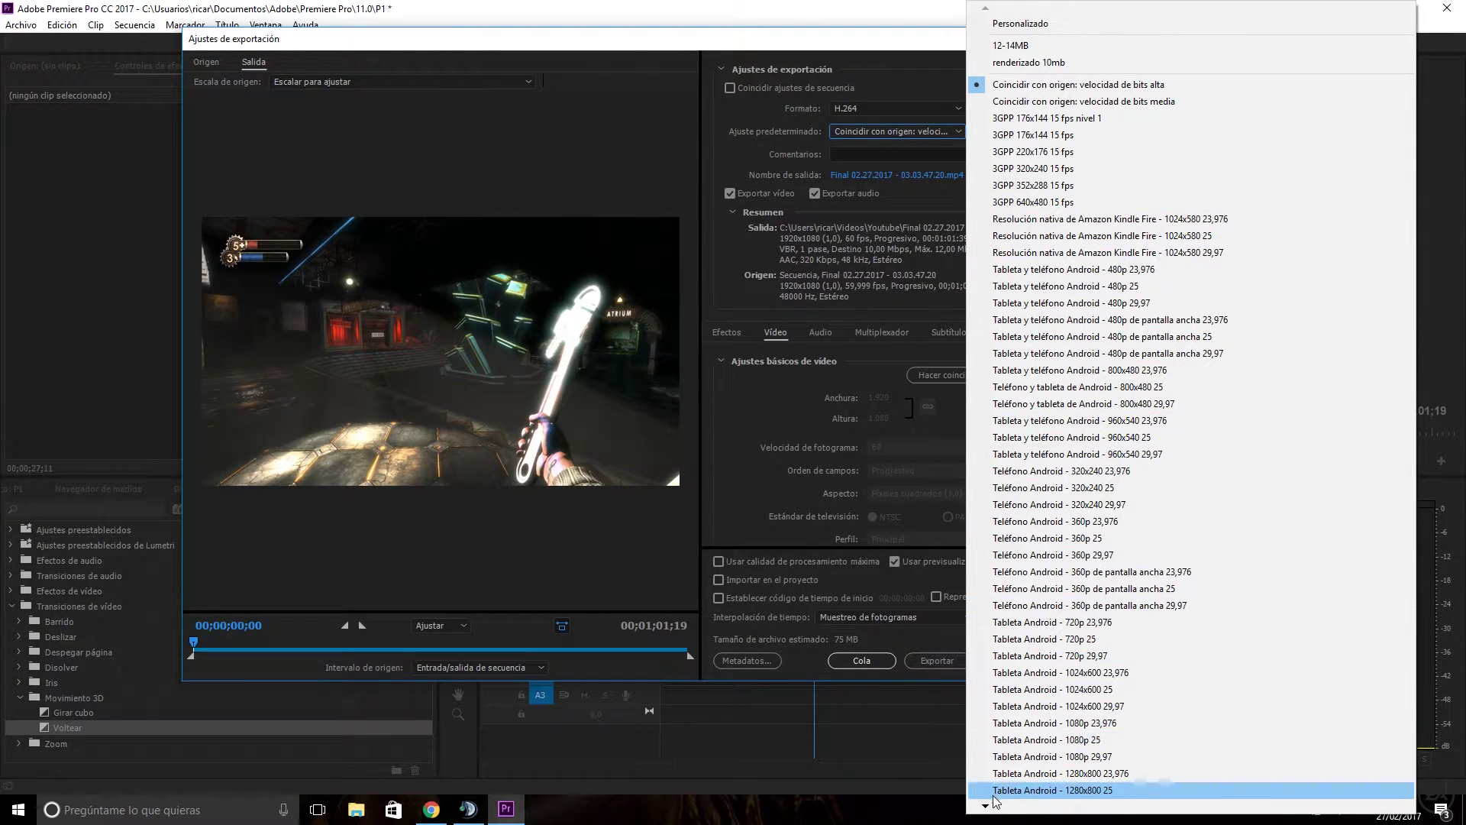
mouse_move(985, 806)
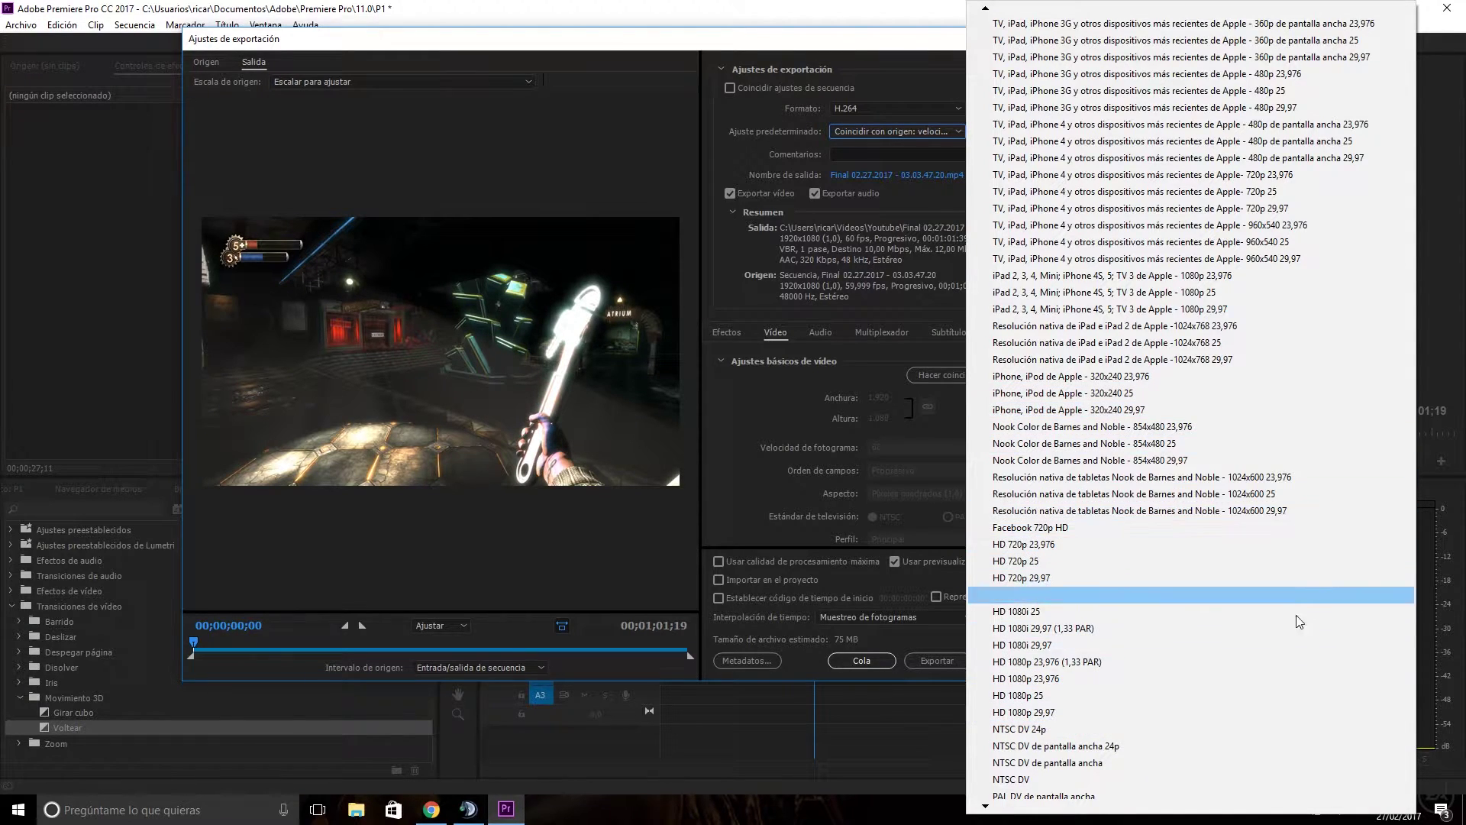
left_click(747, 434)
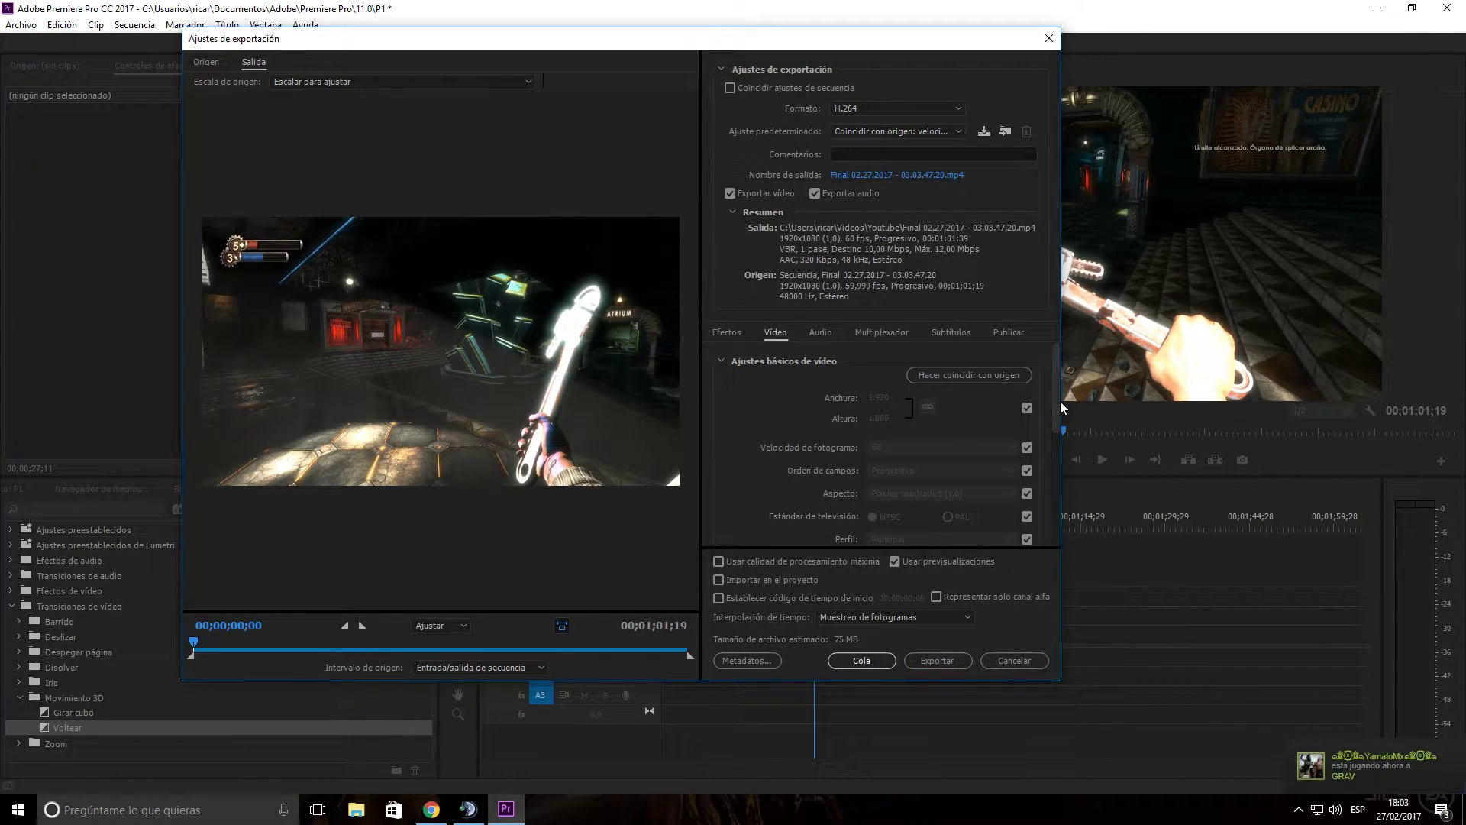
Scroll the Vídeo export settings to the VBR 1-pass bitrate settings: 10 Mbps target, 12 Mbps maximum
left_click_drag(1060, 409, 1060, 504)
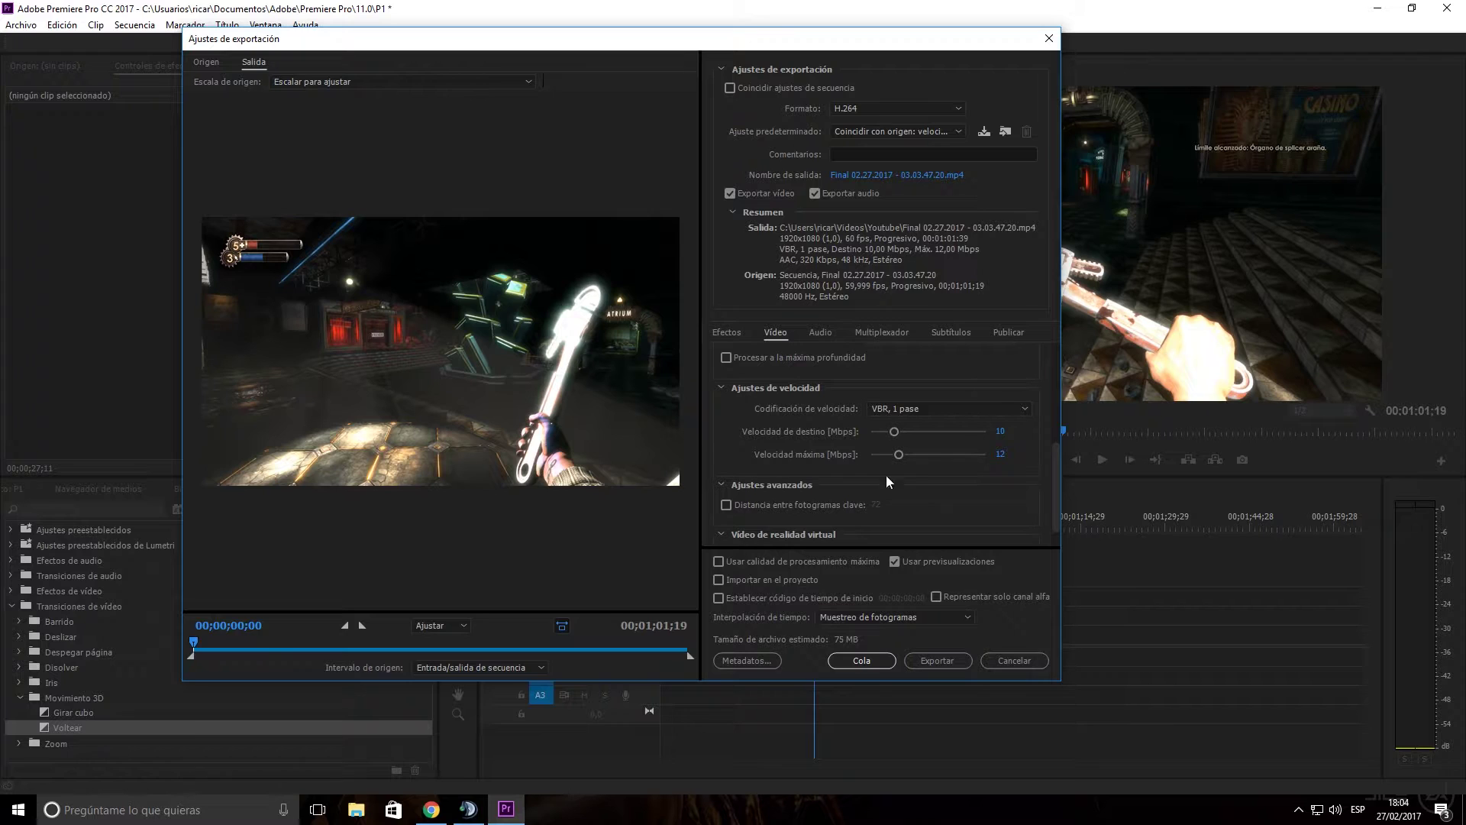
Name the export output file p1 in the Youtube videos folder via Nombre de salida
left_click(882, 175)
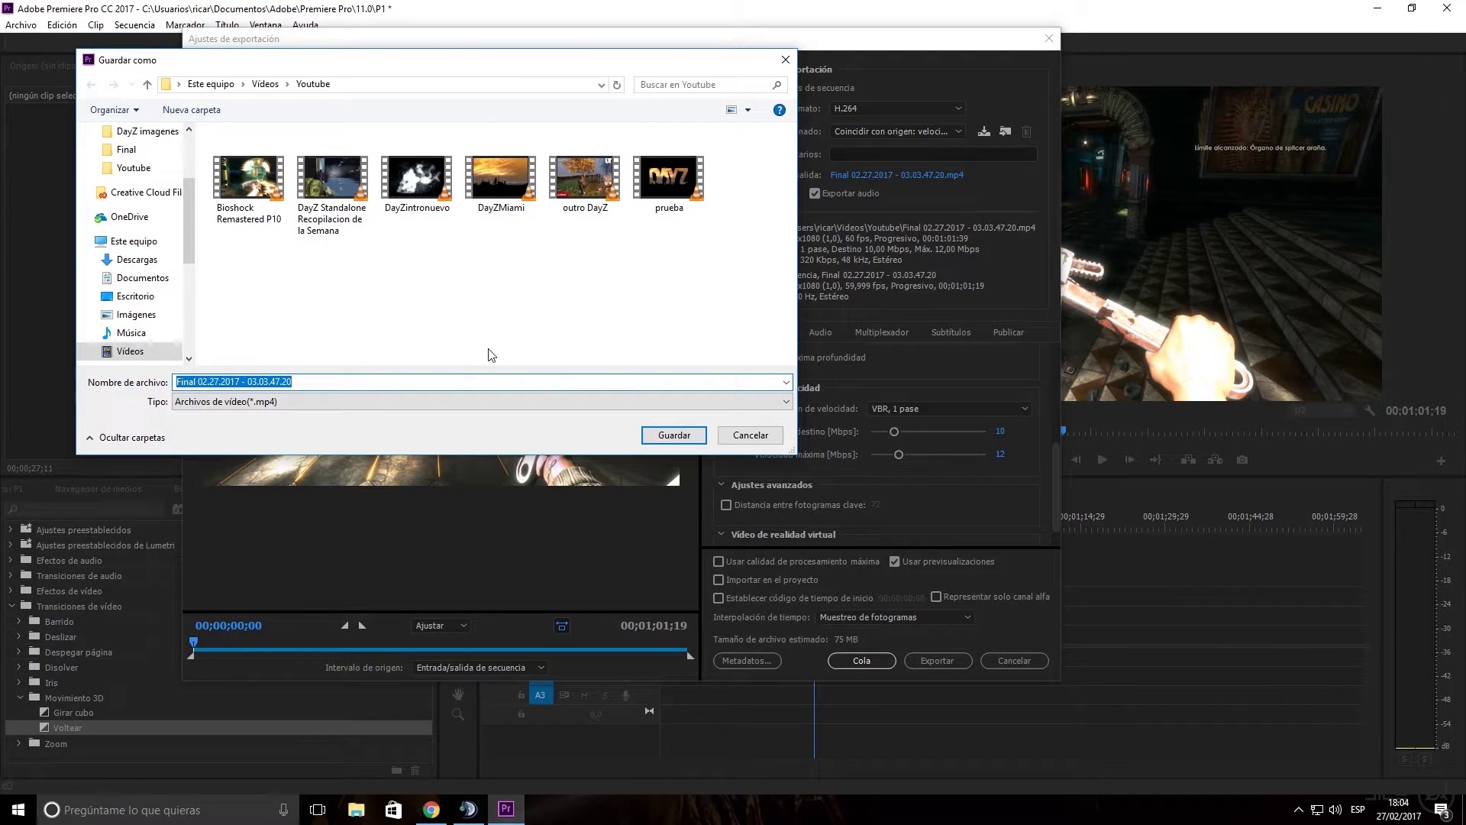
type("p1")
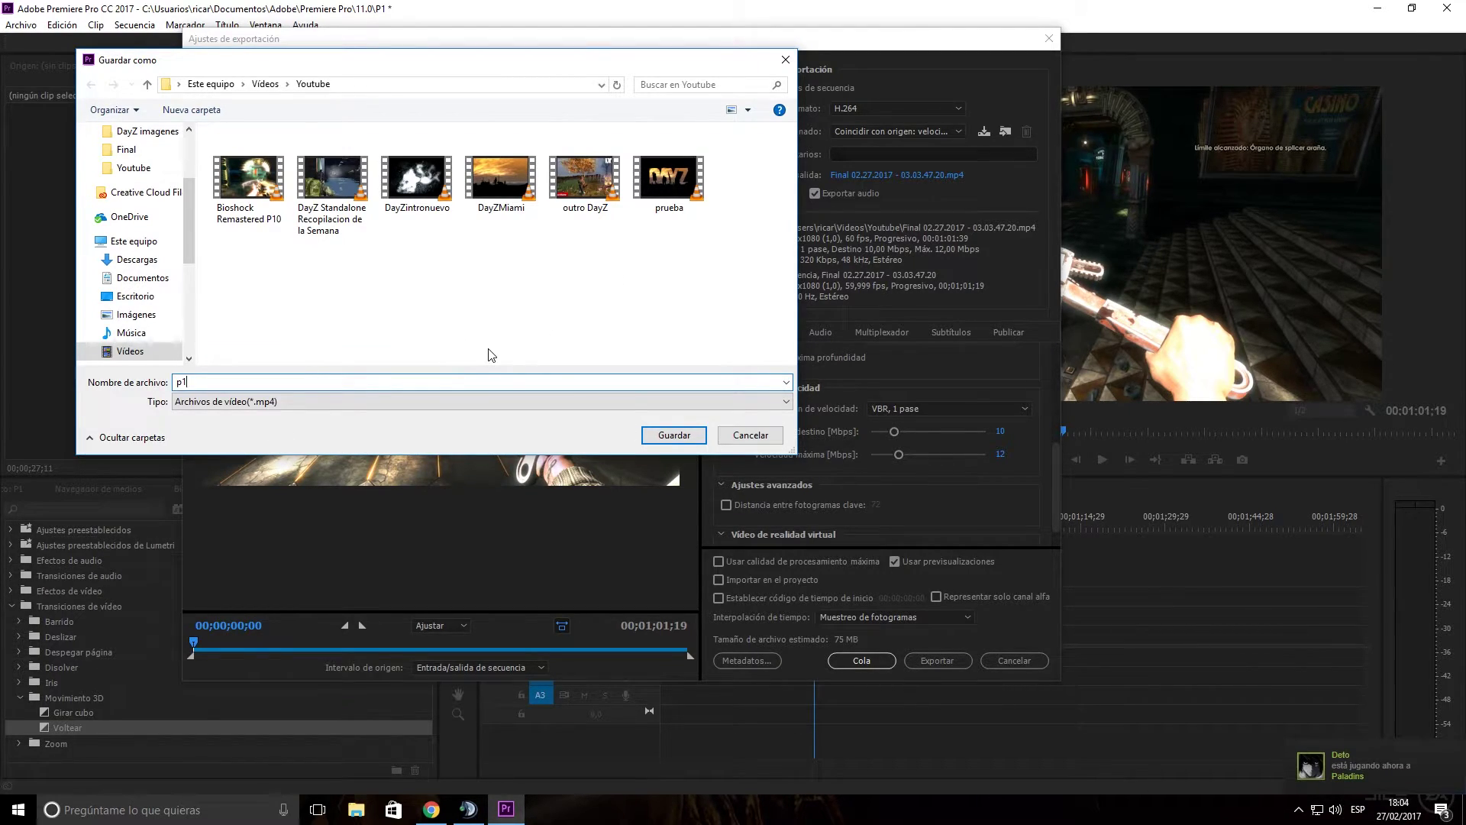
key("Return")
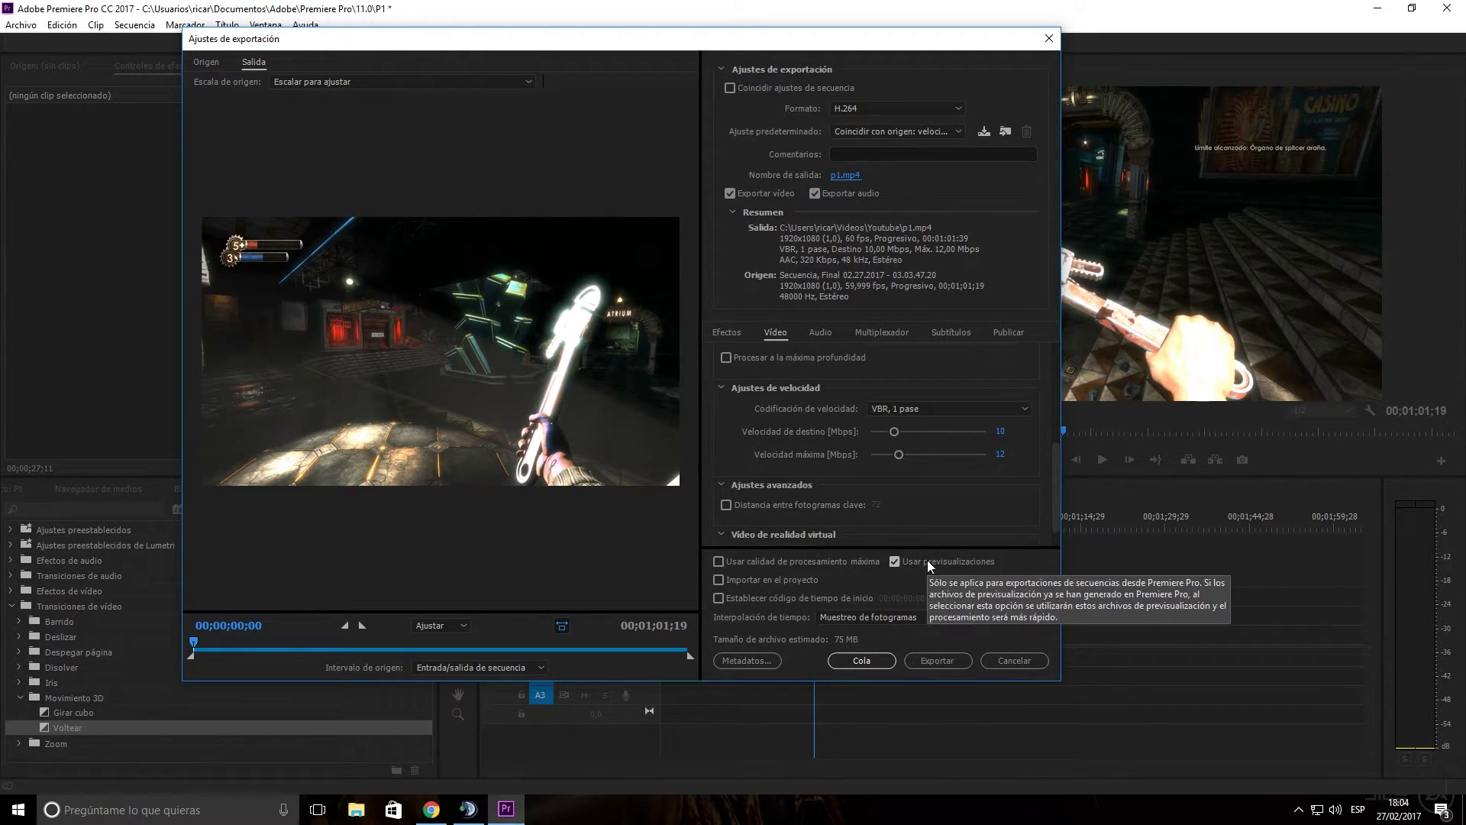
Export the sequence to p1.mp4 with the H.264 settings and let encoding finish
left_click(953, 658)
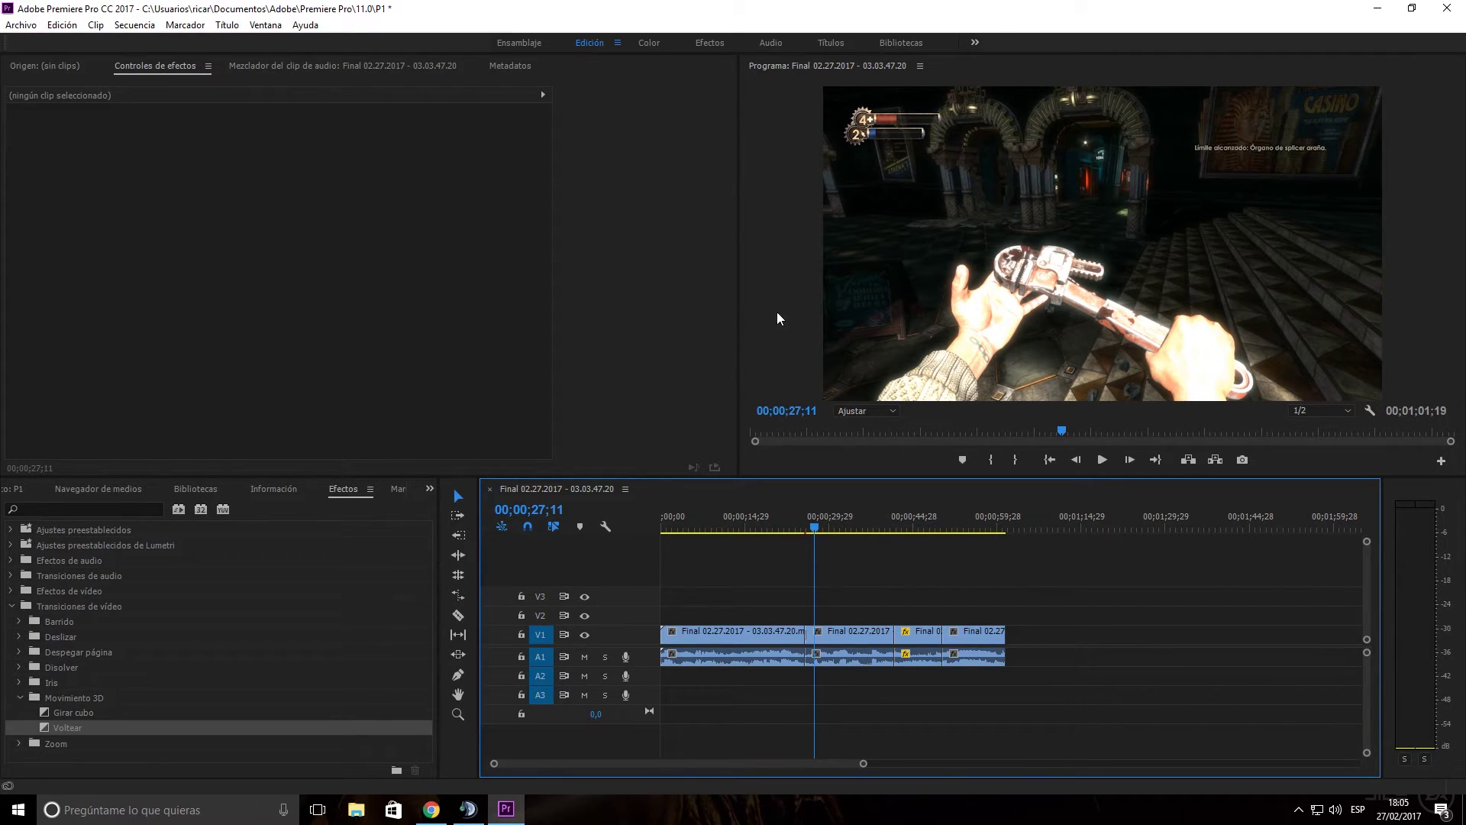
Delete the prueba video from the Videos > Youtube folder in File Explorer
left_click(356, 814)
double_click(1173, 384)
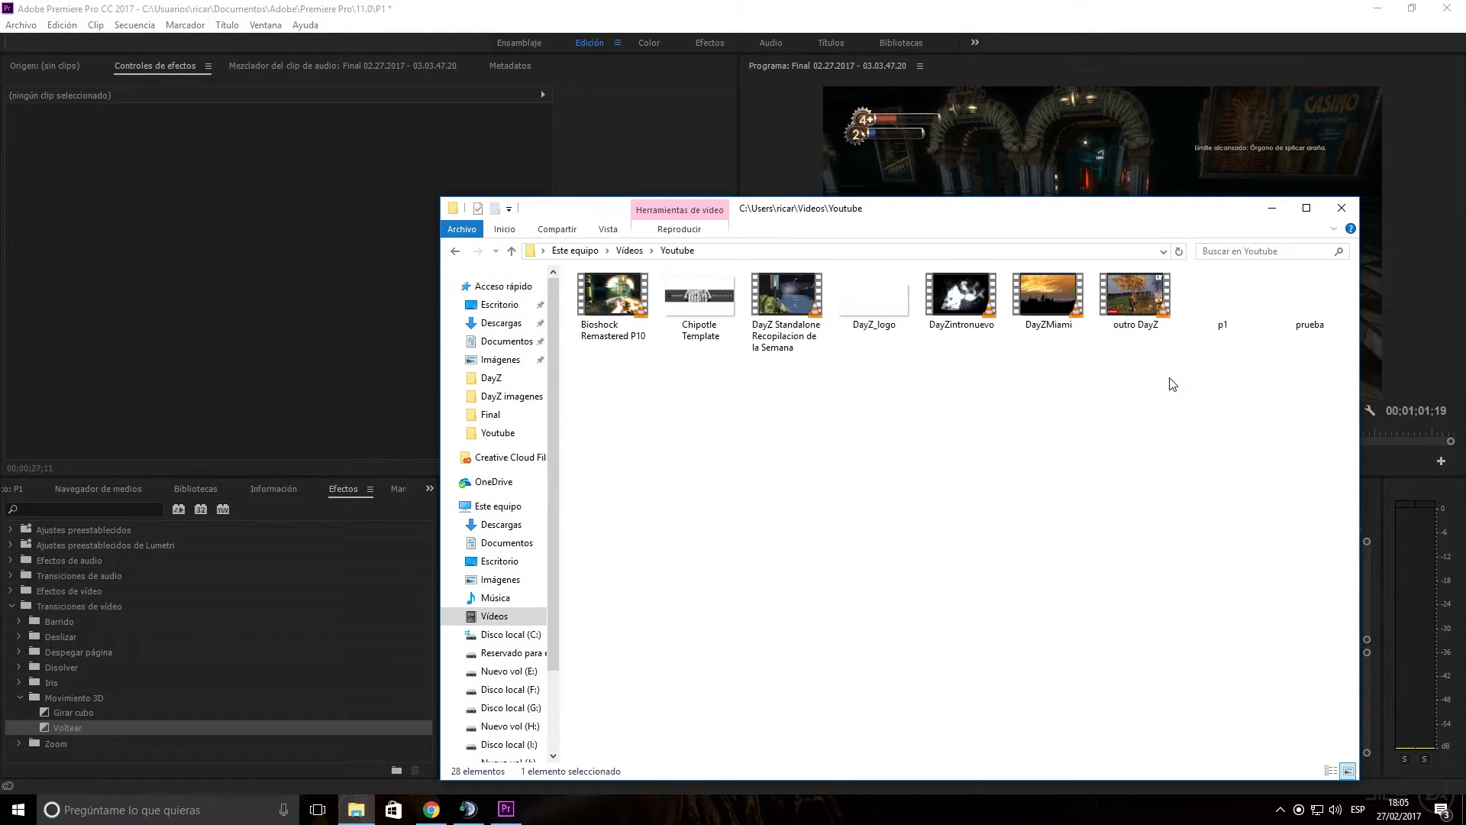
left_click(1298, 324)
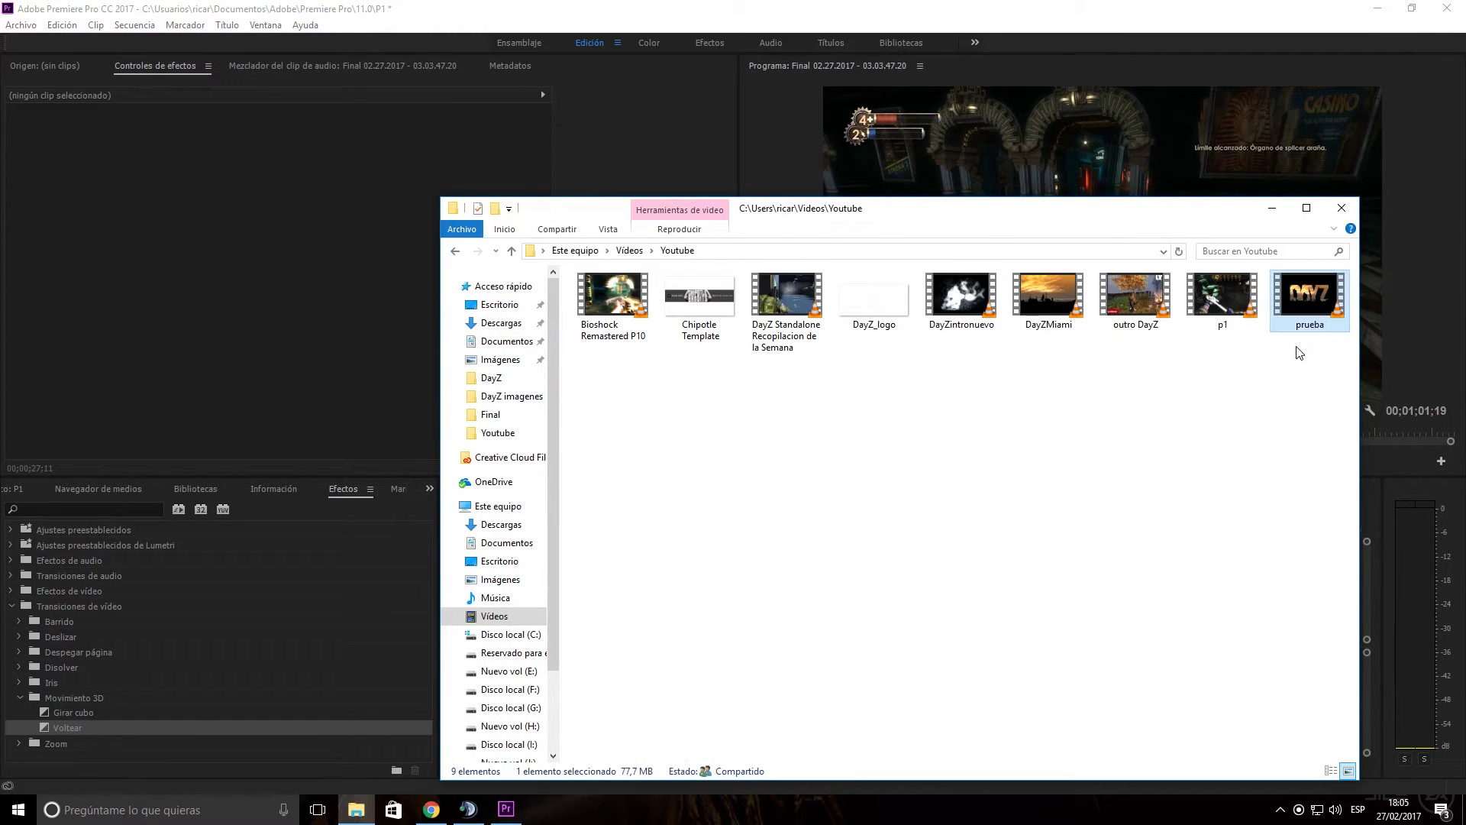
key("Delete")
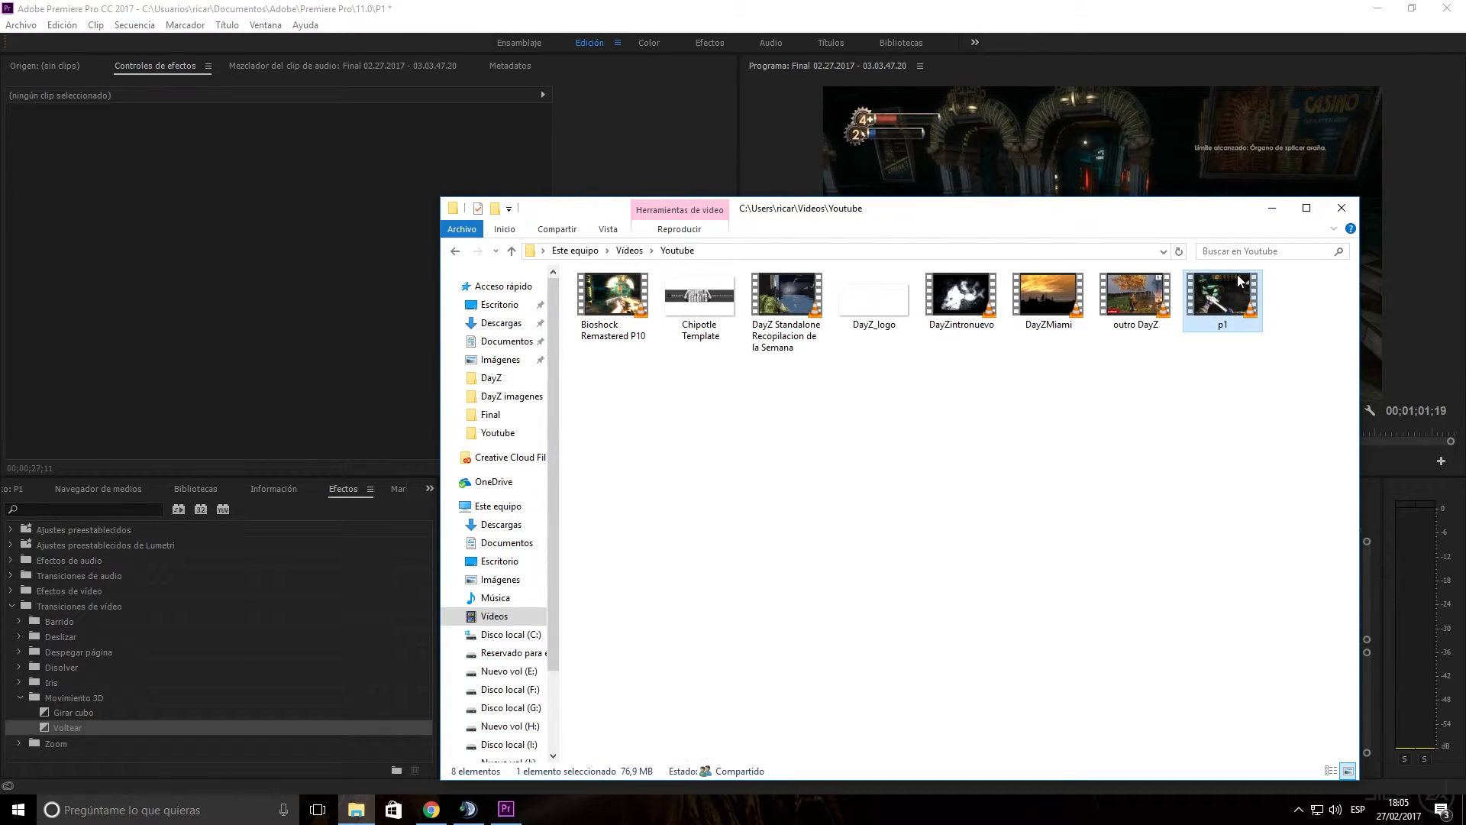
Check p1's Propiedades > Detalles to confirm 1920x1080 at 60 fps
right_click(1231, 287)
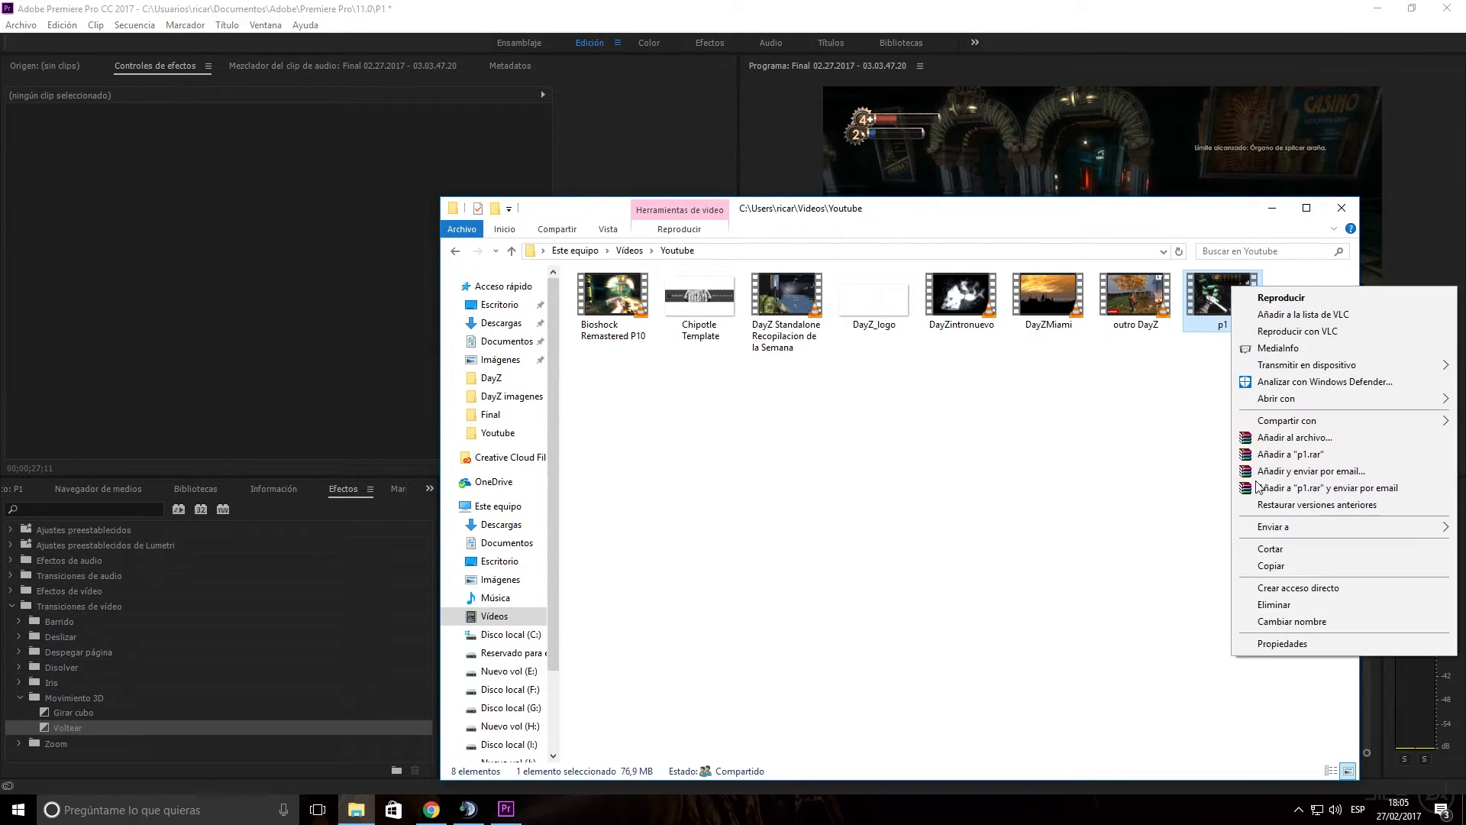
left_click(1268, 644)
left_click(1292, 323)
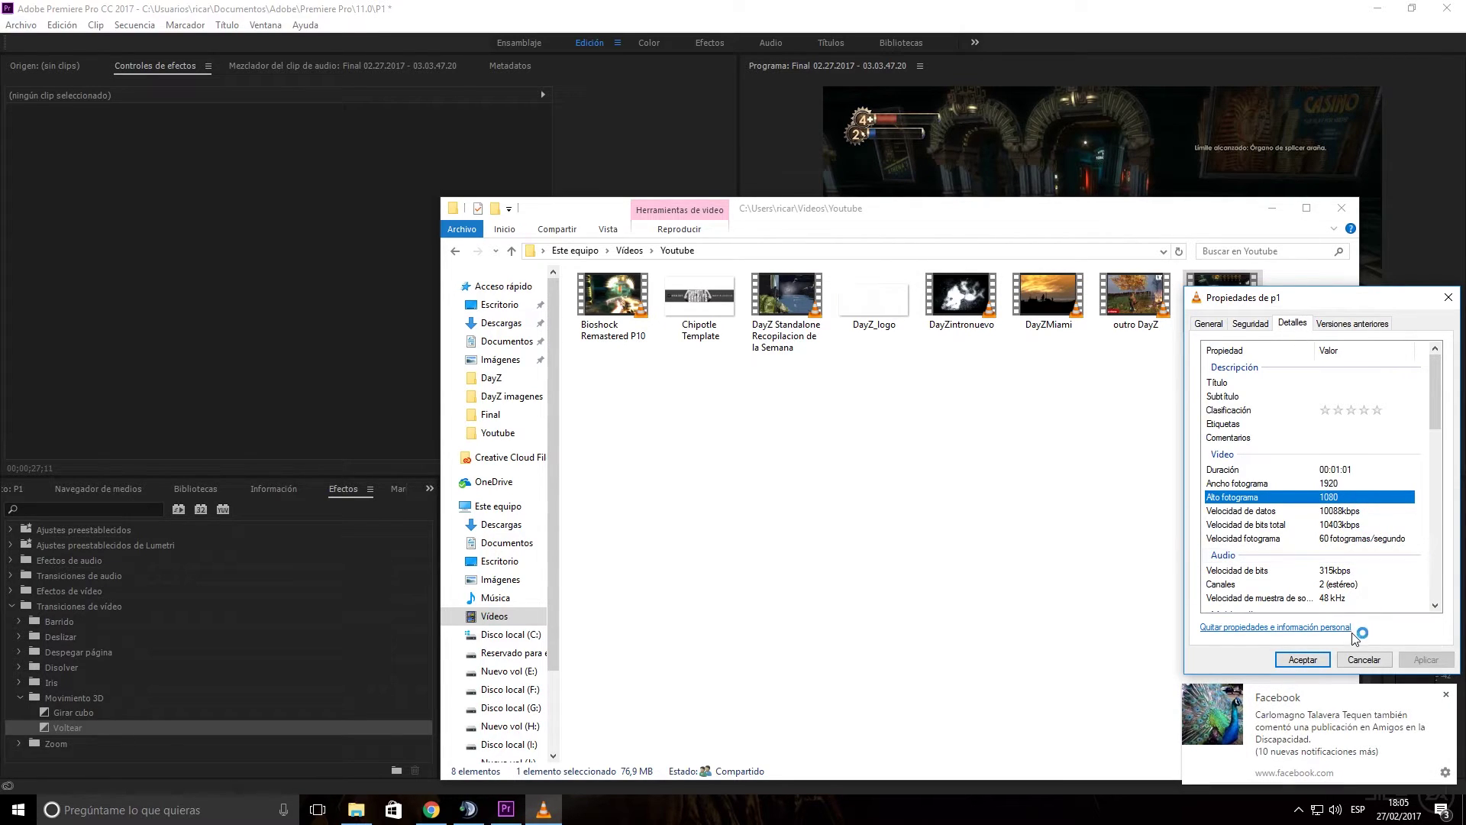
left_click(1322, 658)
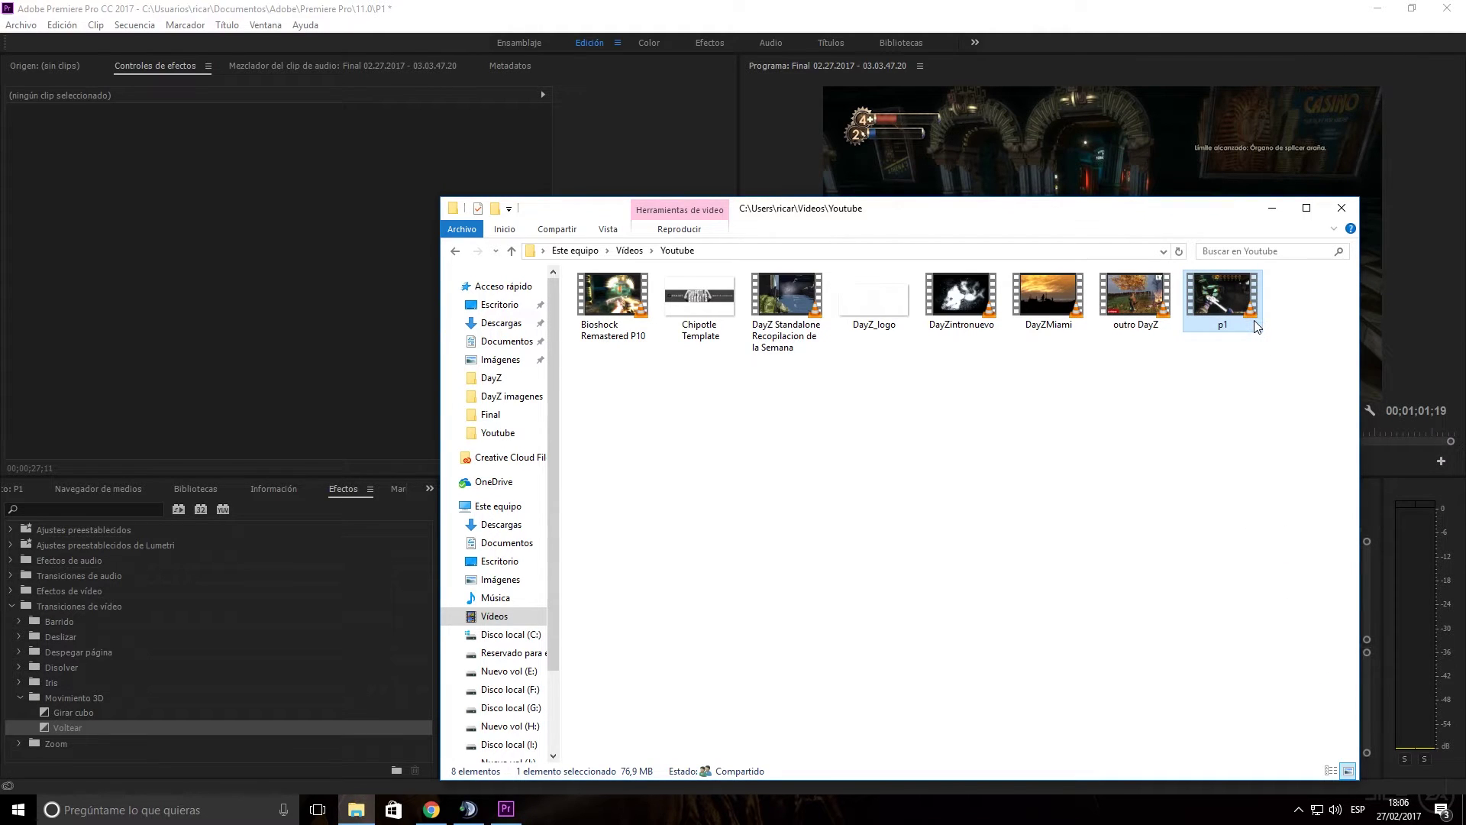
Play p1 in VLC with the volume lowered, dismissing the Facebook notification
double_click(1255, 322)
scroll(1222, 329, "down", 5)
scroll(1176, 358, "down", 8)
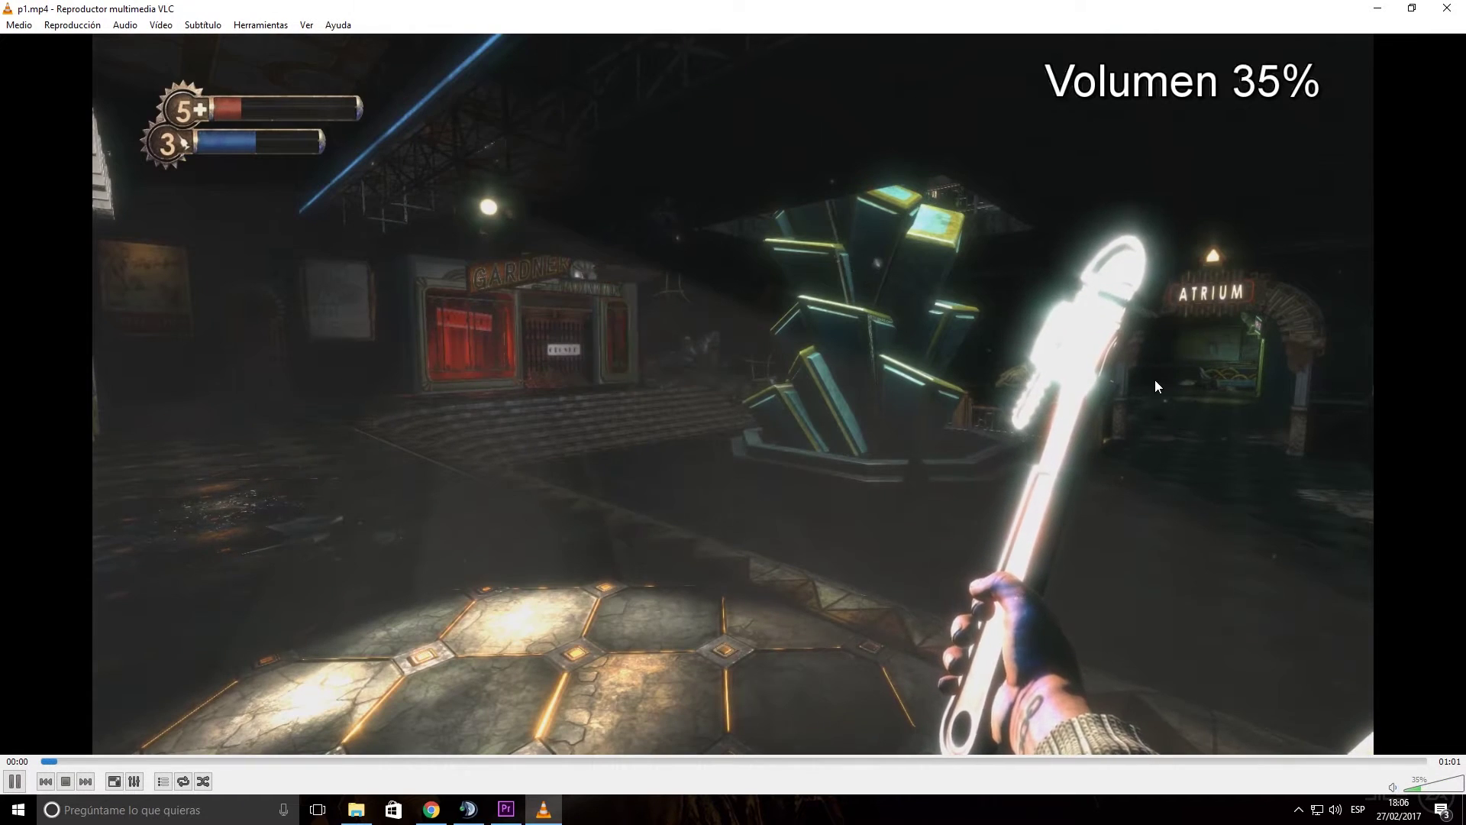
scroll(1141, 359, "down", 7)
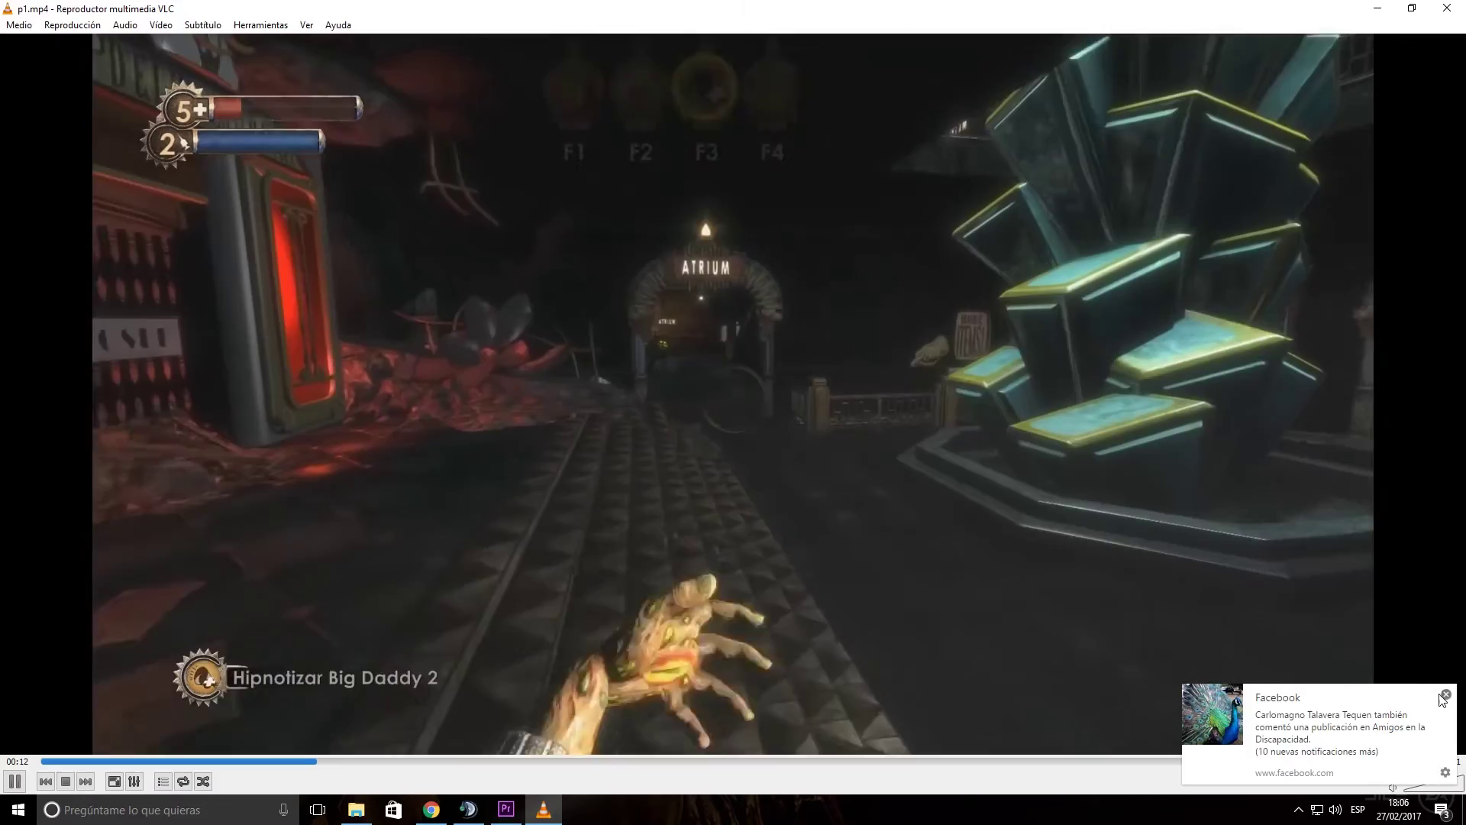
left_click(1446, 695)
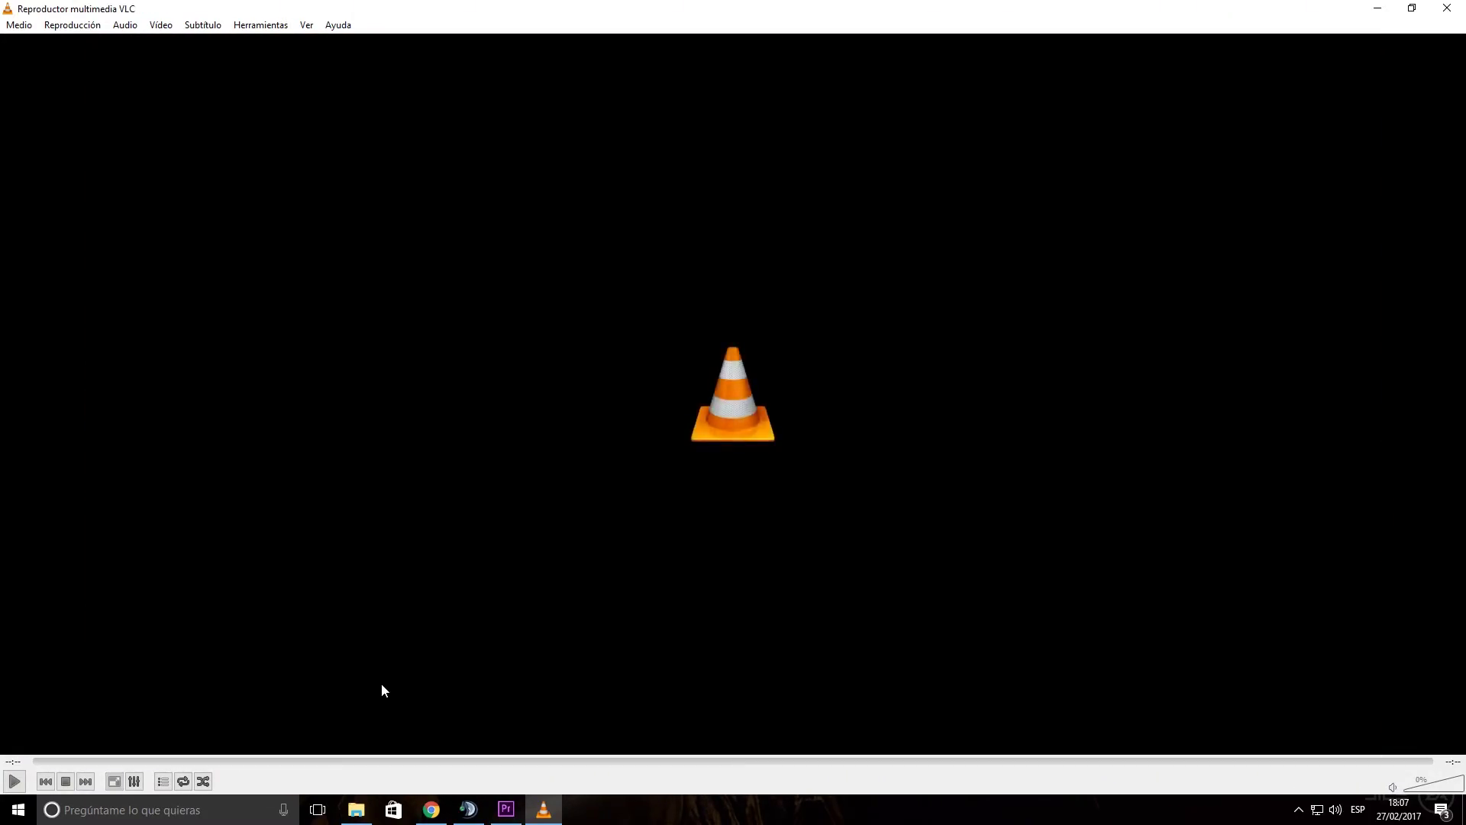
Close VLC, move the Youtube folder window left, then close that window
left_click(1447, 7)
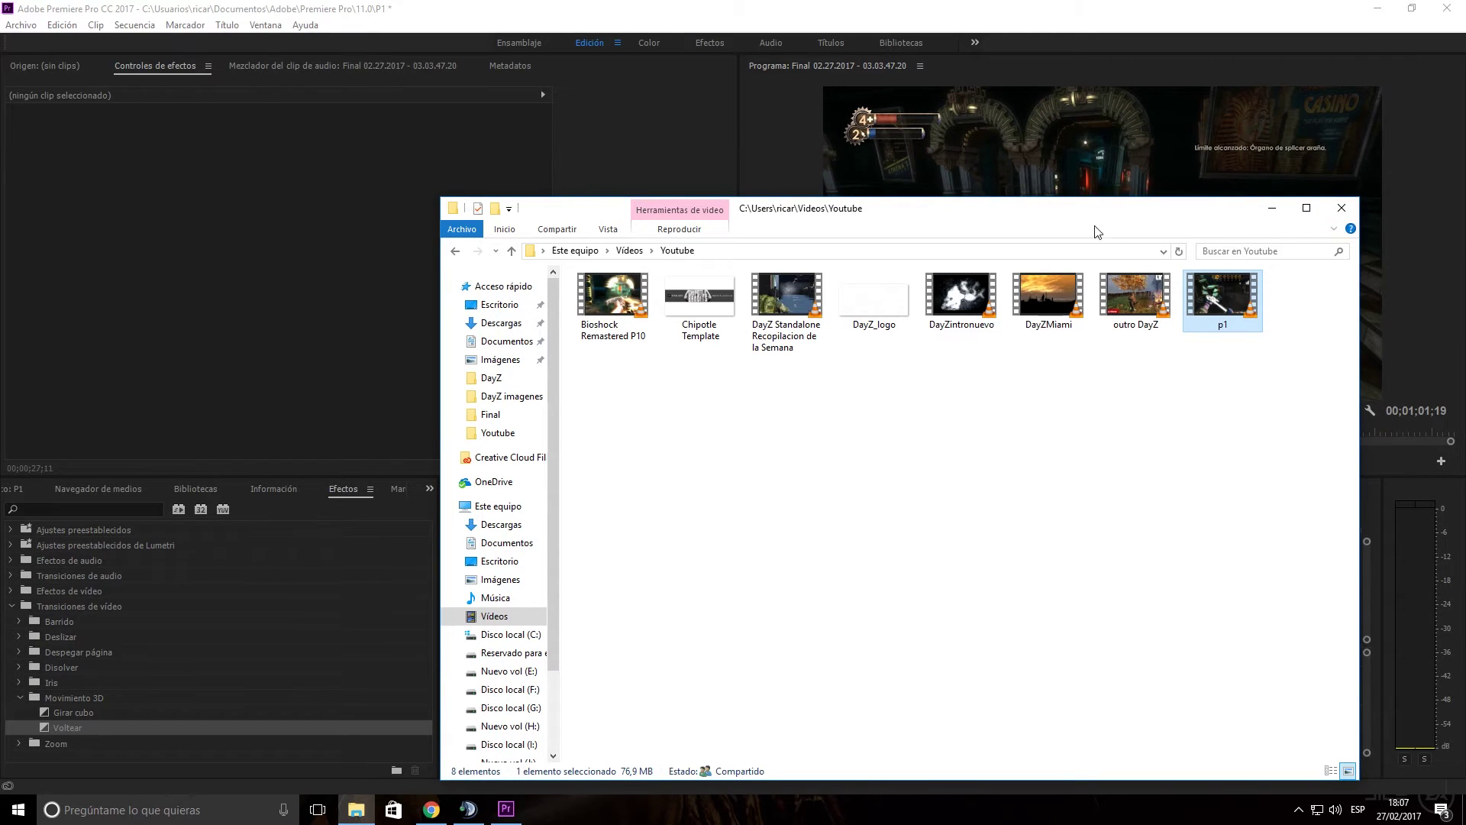
left_click_drag(1074, 221, 827, 208)
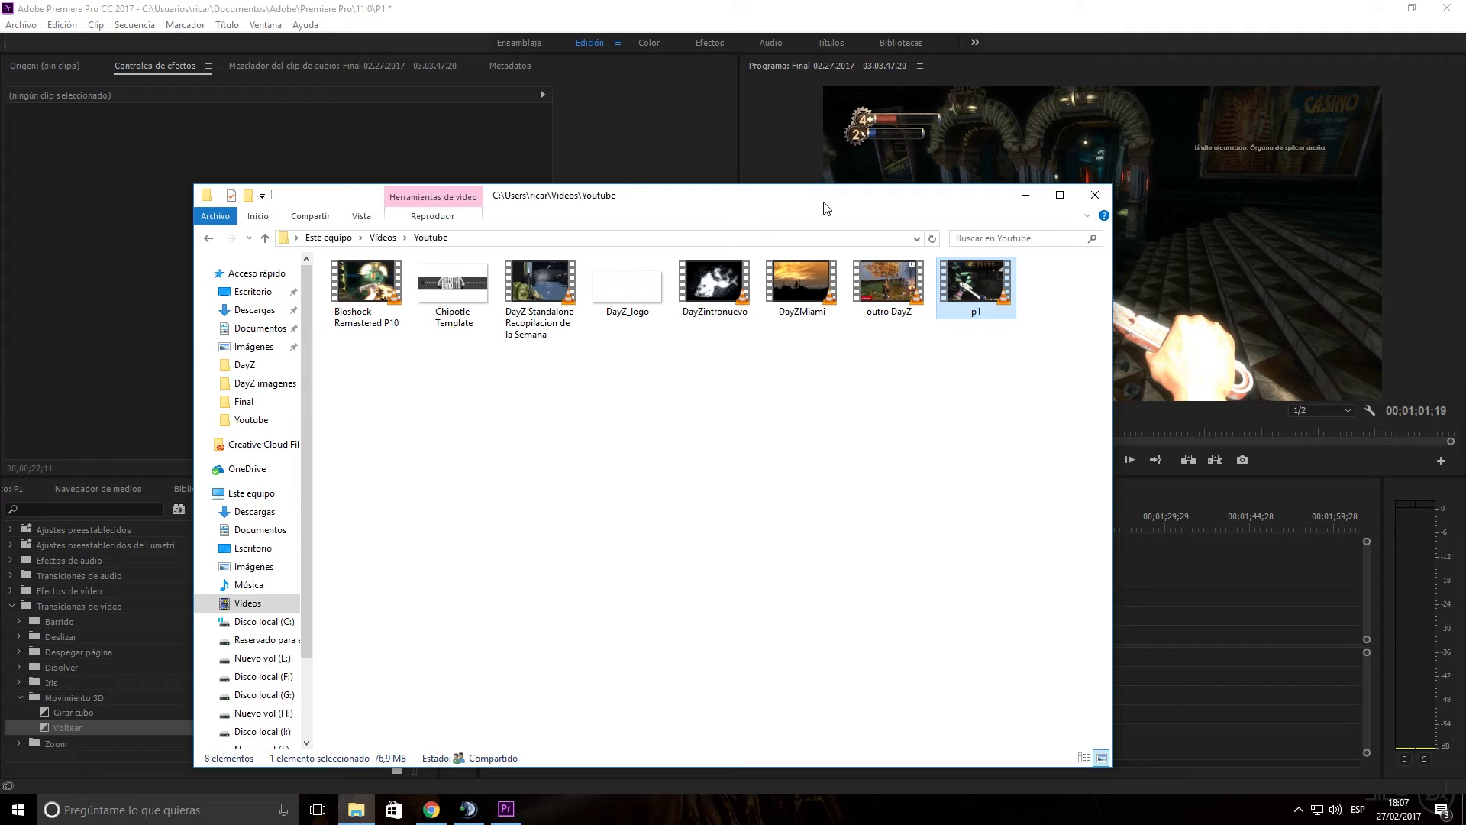
left_click(1103, 196)
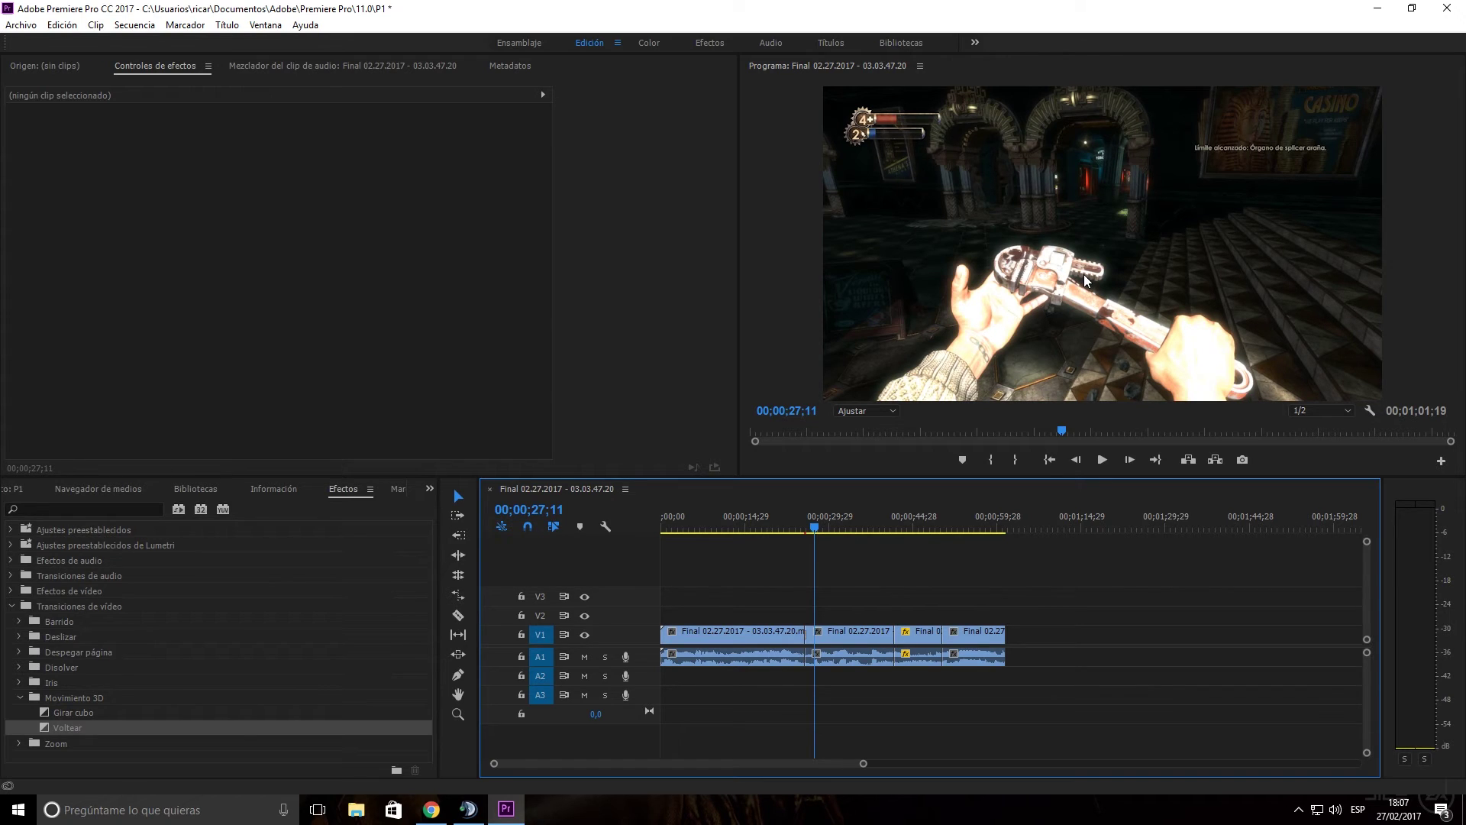
Minimise Premiere, play the original recording from the Final folder, then close VLC
left_click(1381, 8)
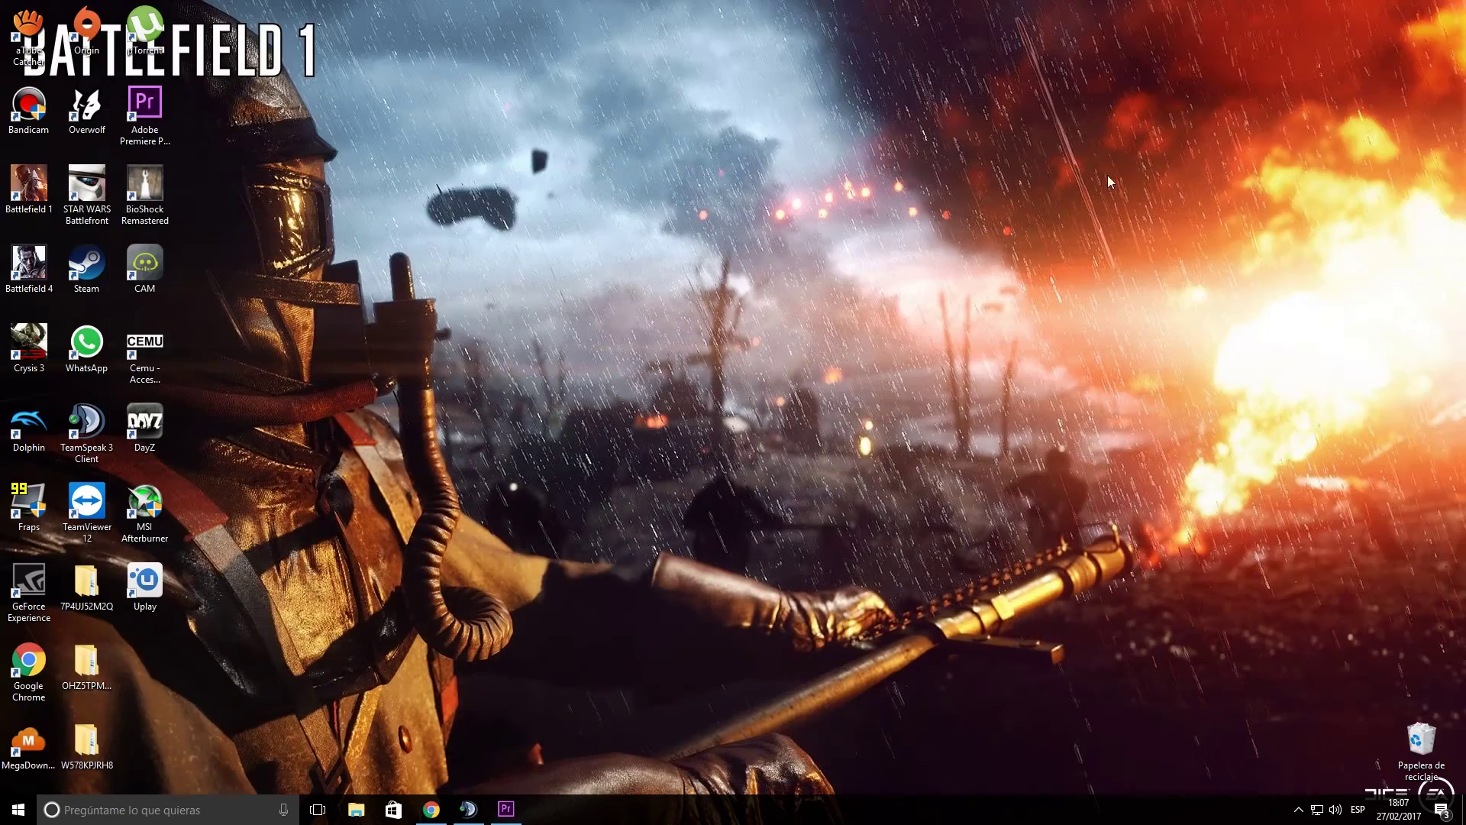
left_click(371, 808)
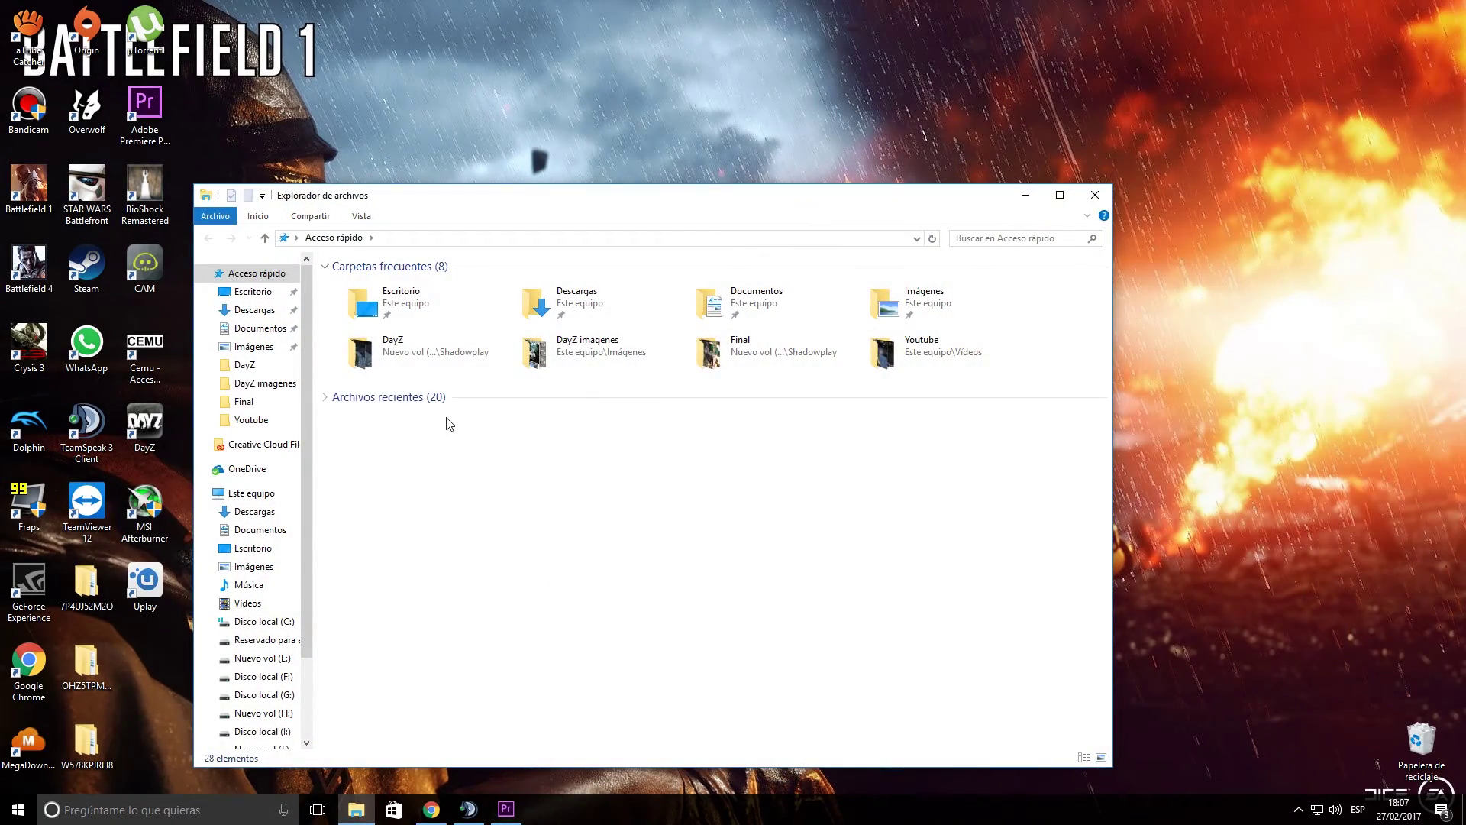
double_click(709, 347)
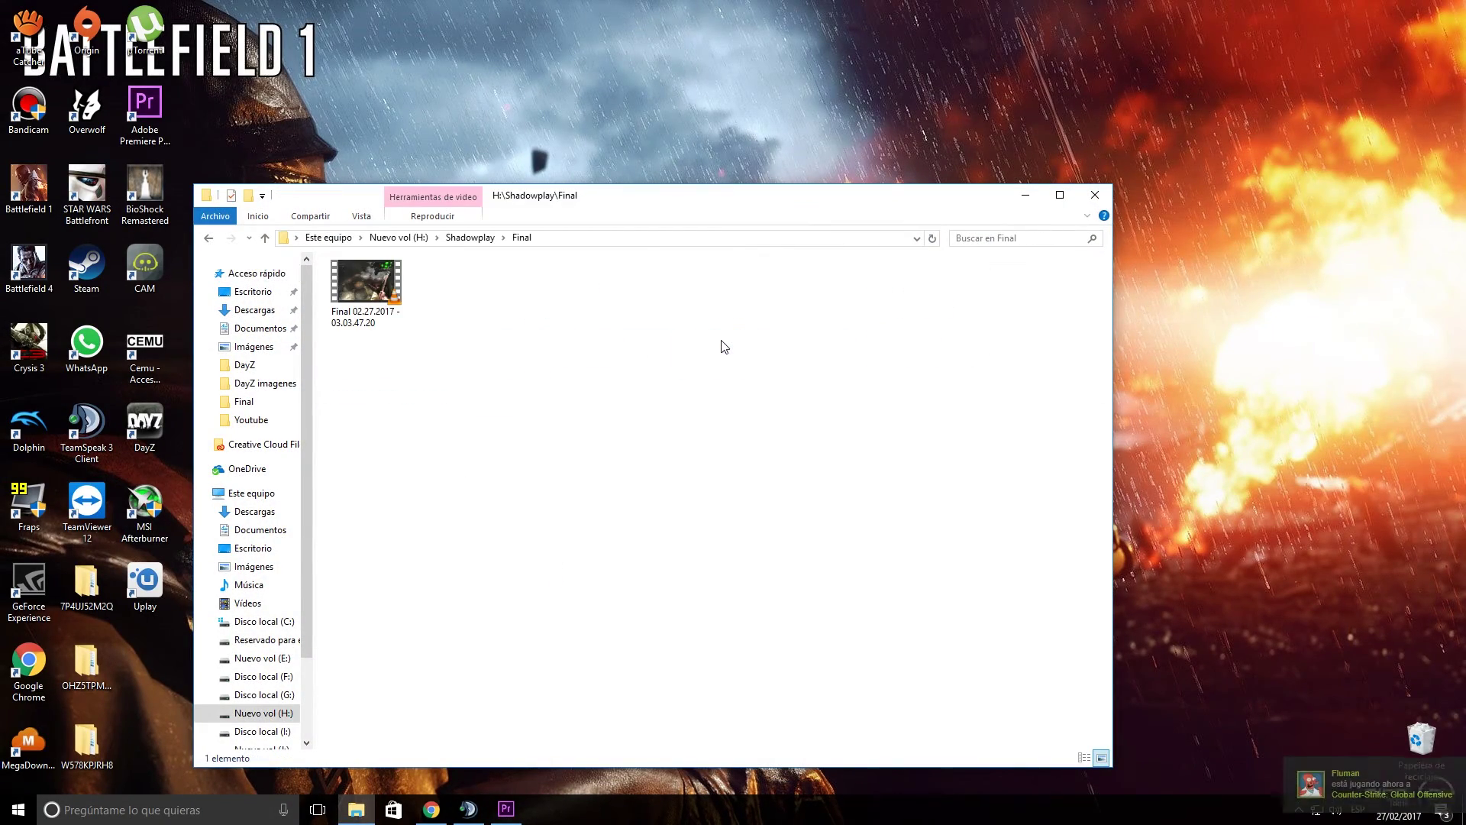
double_click(353, 300)
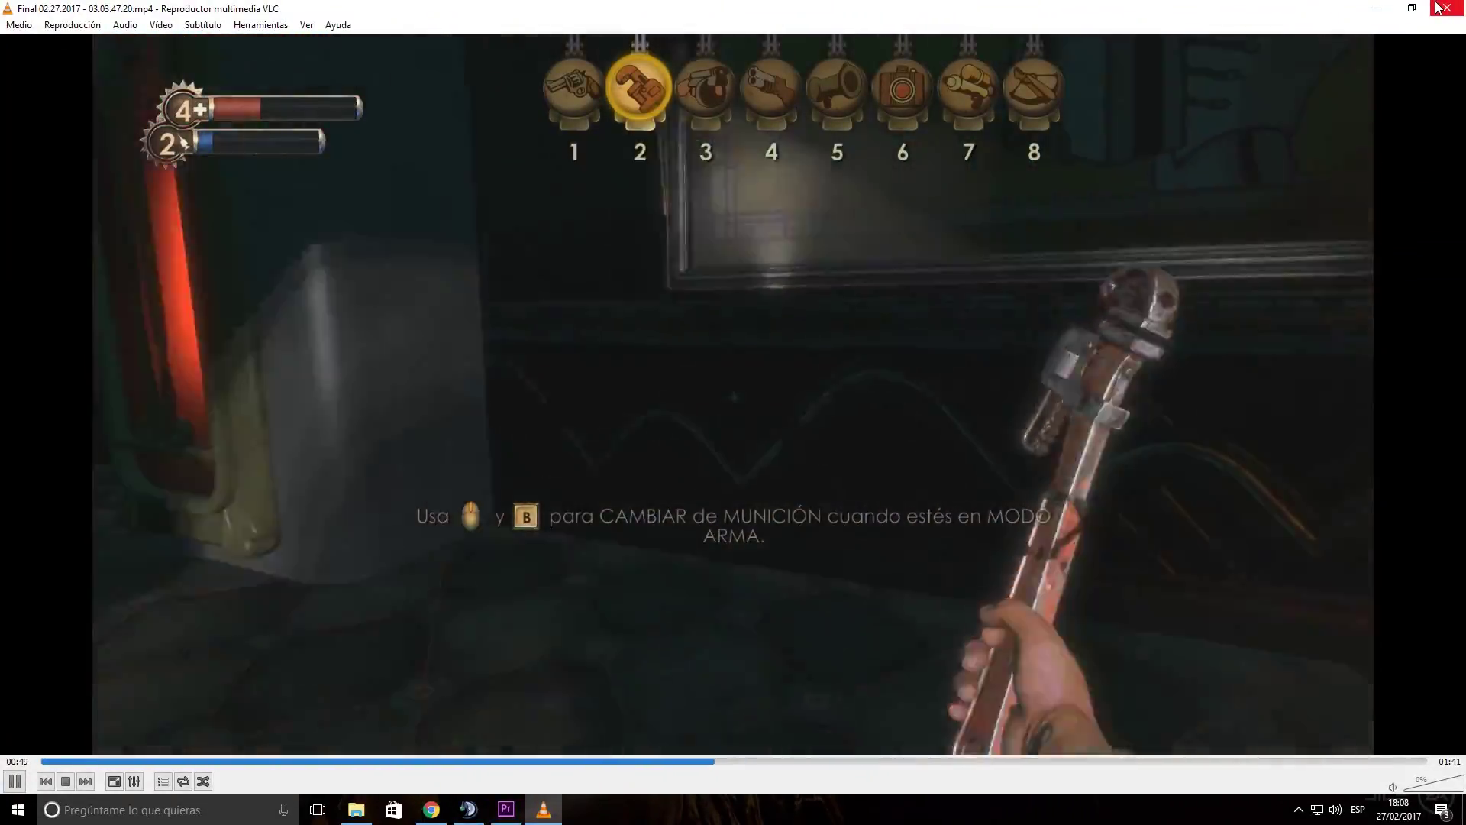
left_click(1439, 7)
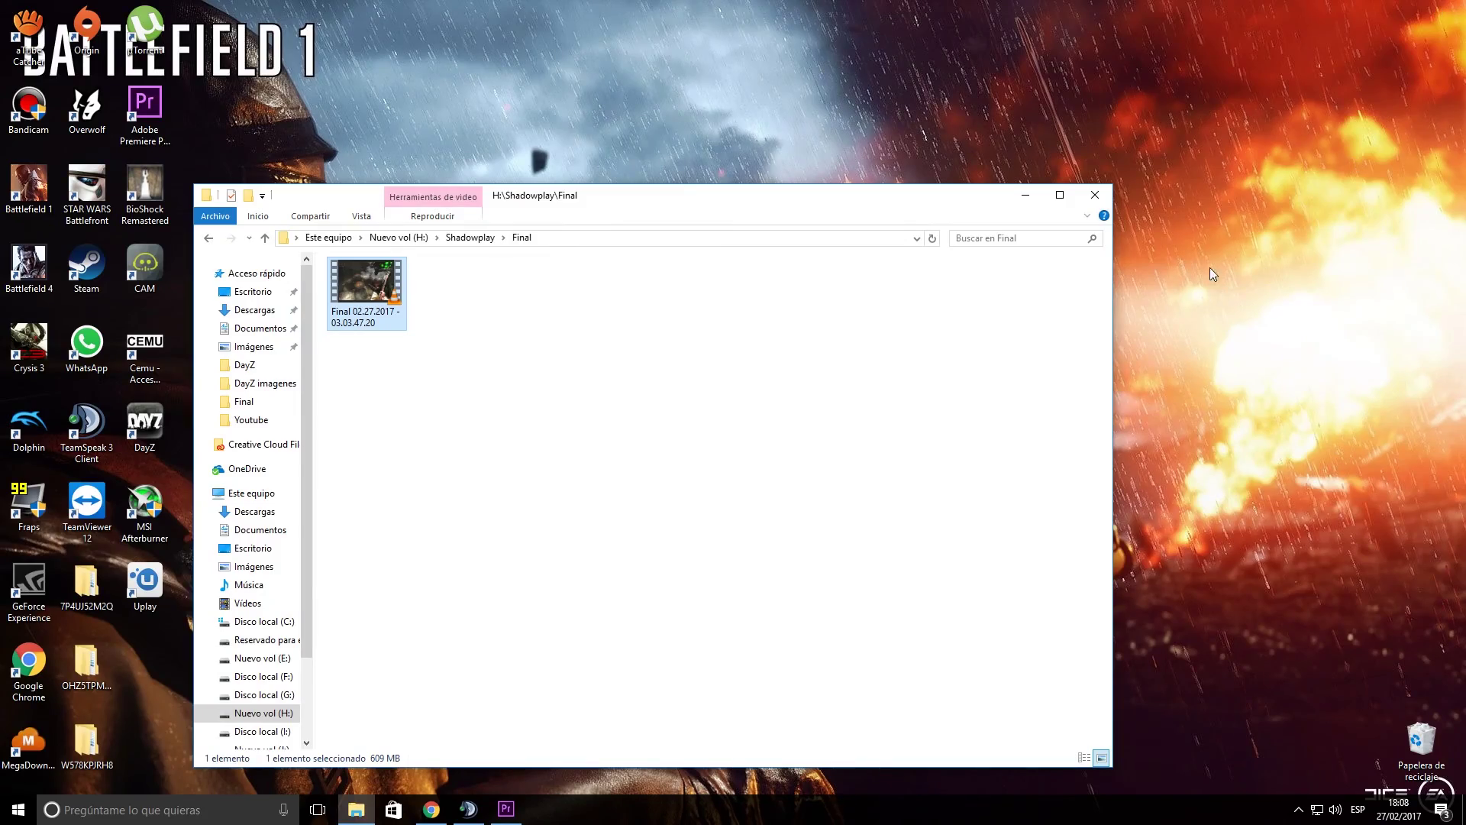